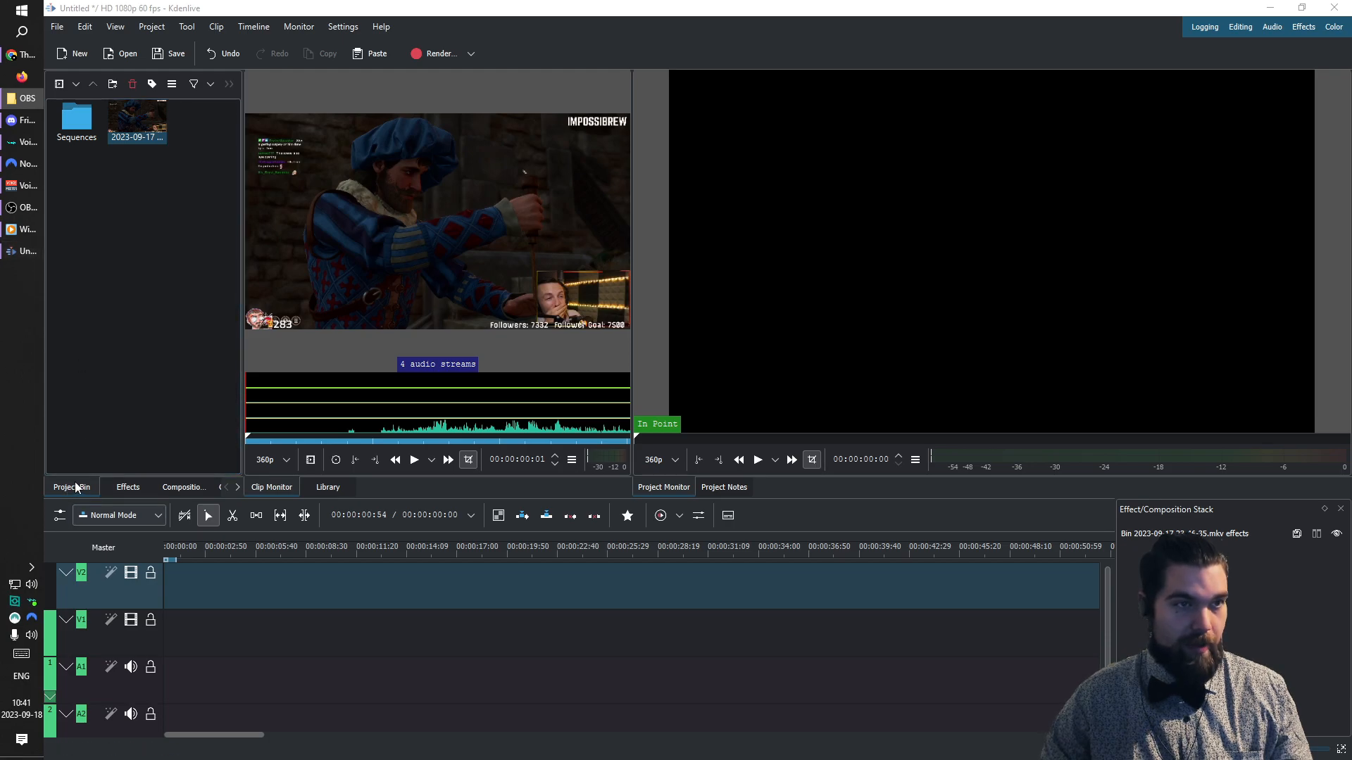
- Select the 2023-09-17 recording in the project bin and add the two extra audio tracks its streams need
left_click(76, 487)
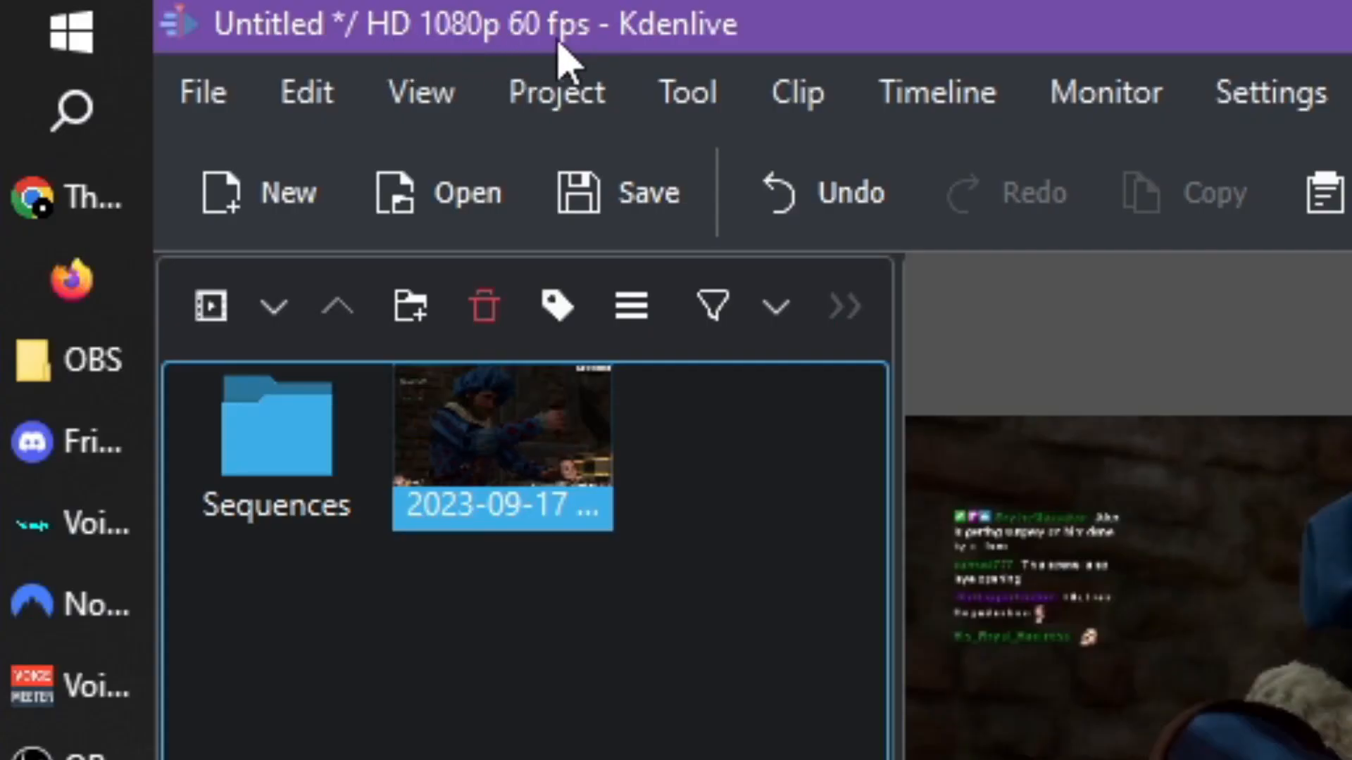
left_click_drag(537, 519, 888, 759)
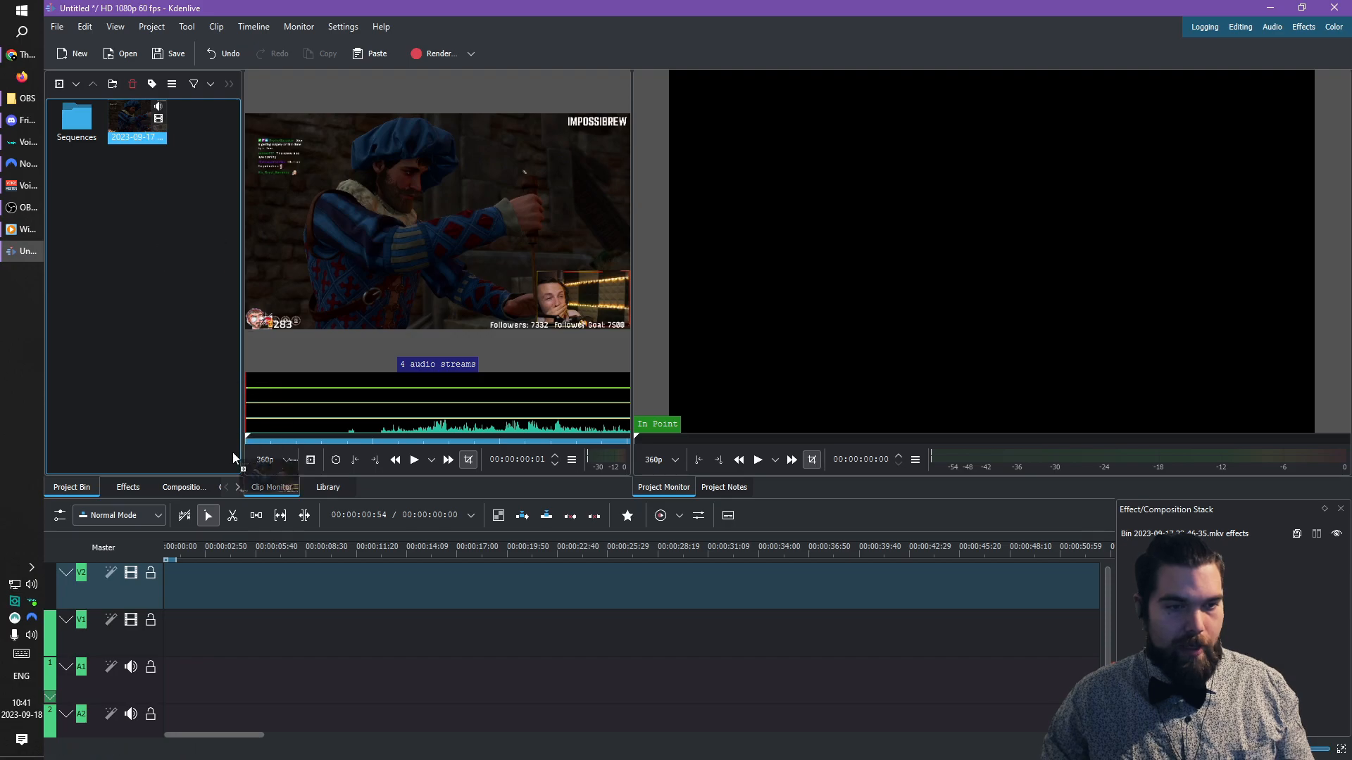
left_click_drag(240, 638, 172, 459)
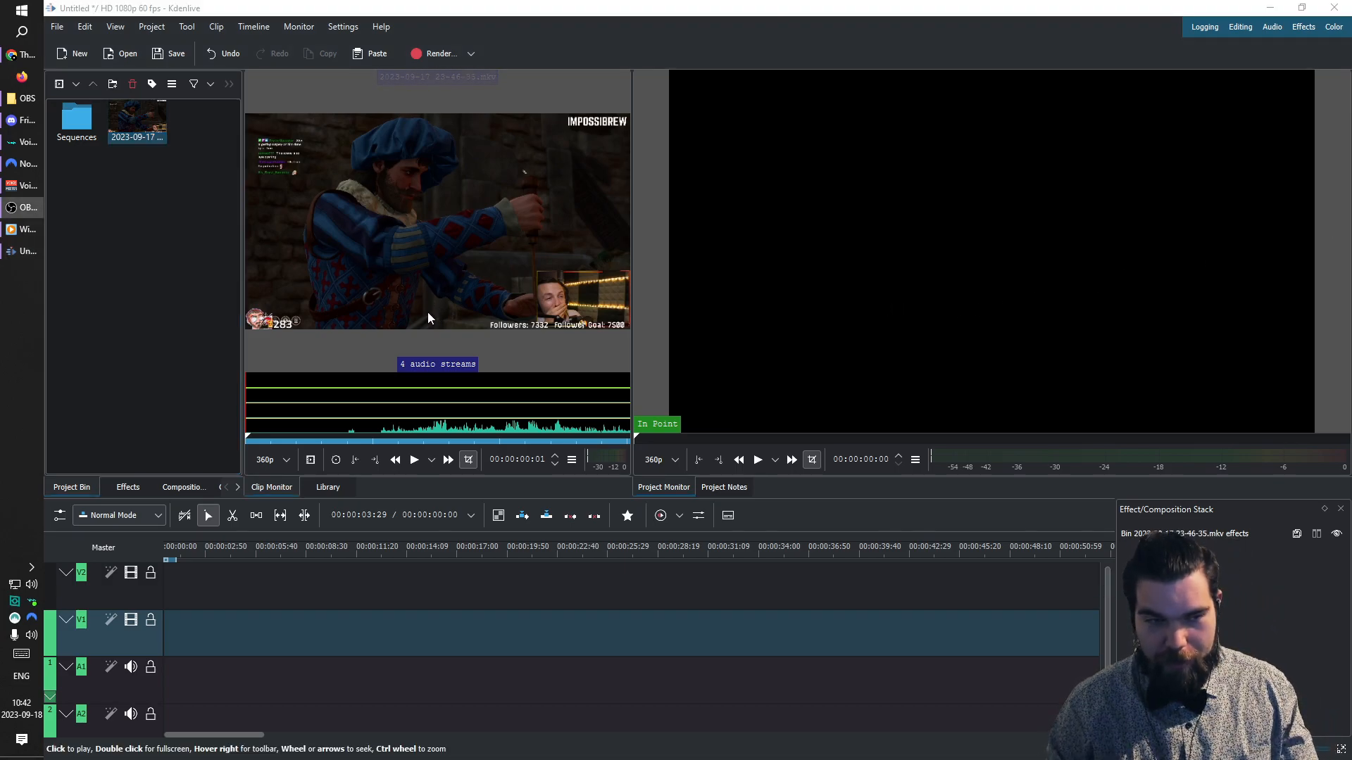
left_click(133, 126)
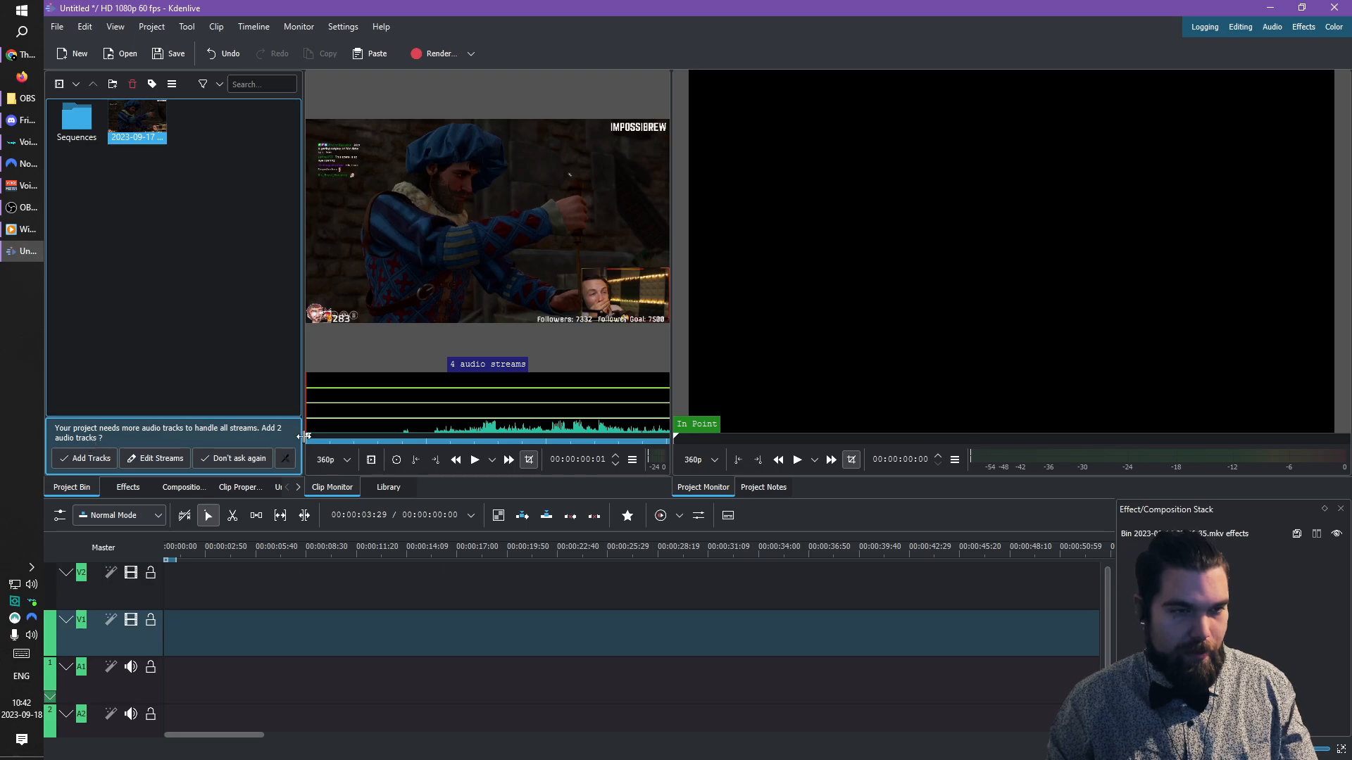
left_click(82, 461)
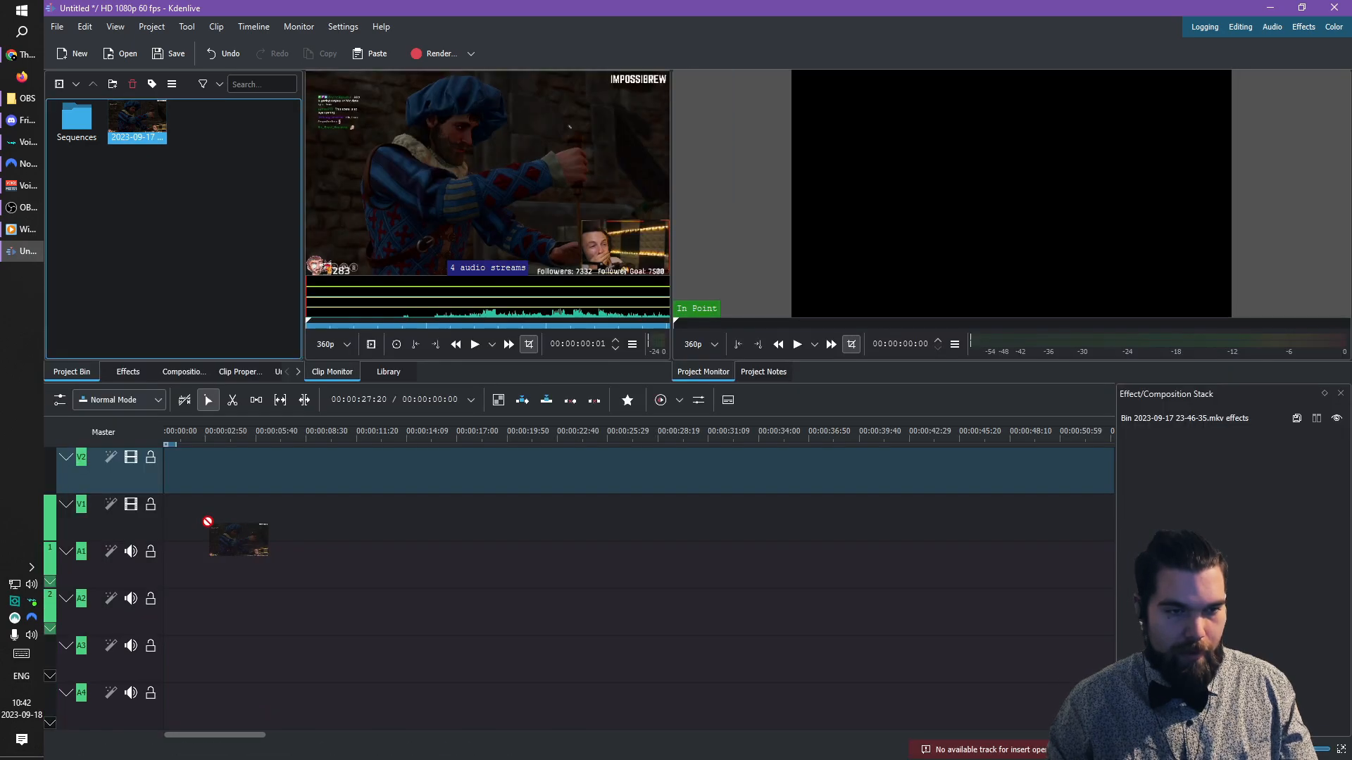
- Place the recording at the start of the timeline, with its video on V1 and its four audio streams on A1 to A4
left_click_drag(198, 512, 202, 519)
left_click_drag(568, 522, 416, 716)
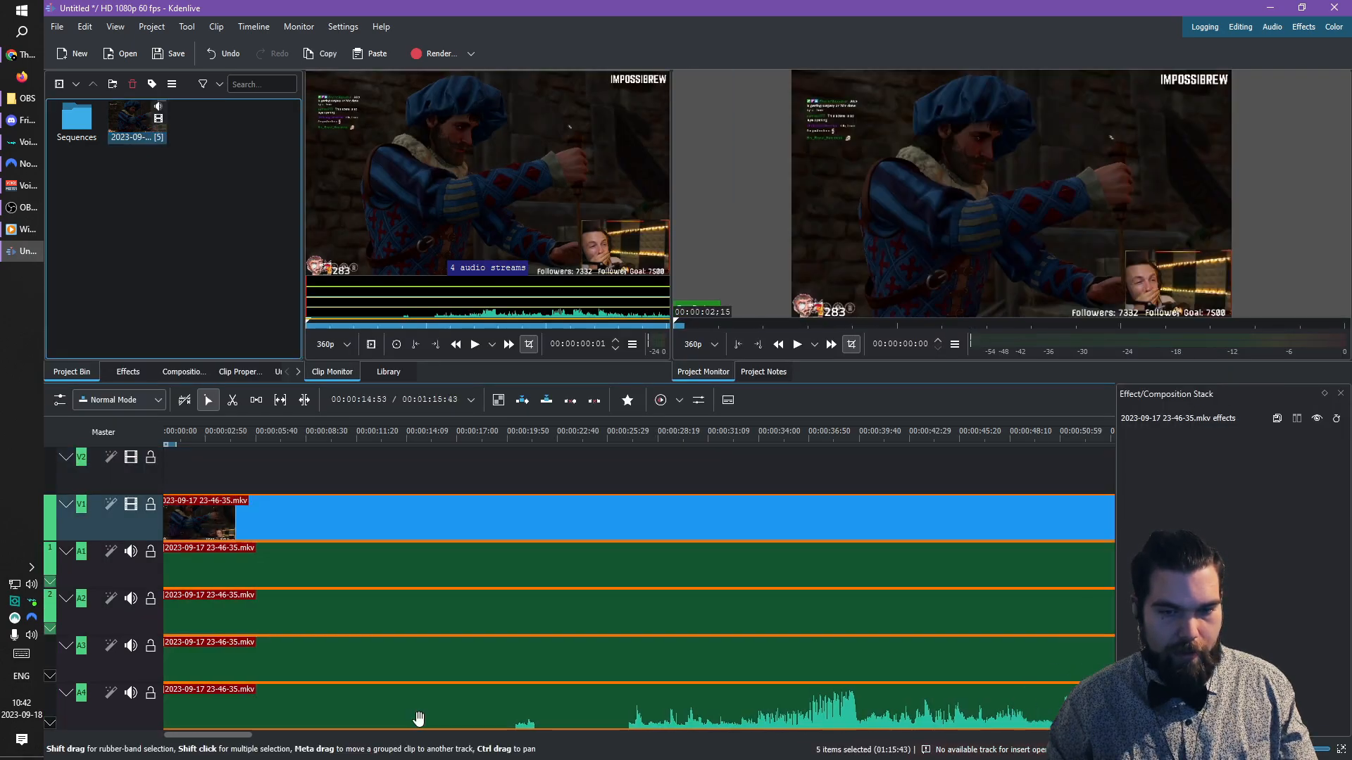
scroll(848, 639, "down", 2)
left_click_drag(814, 631, 845, 598)
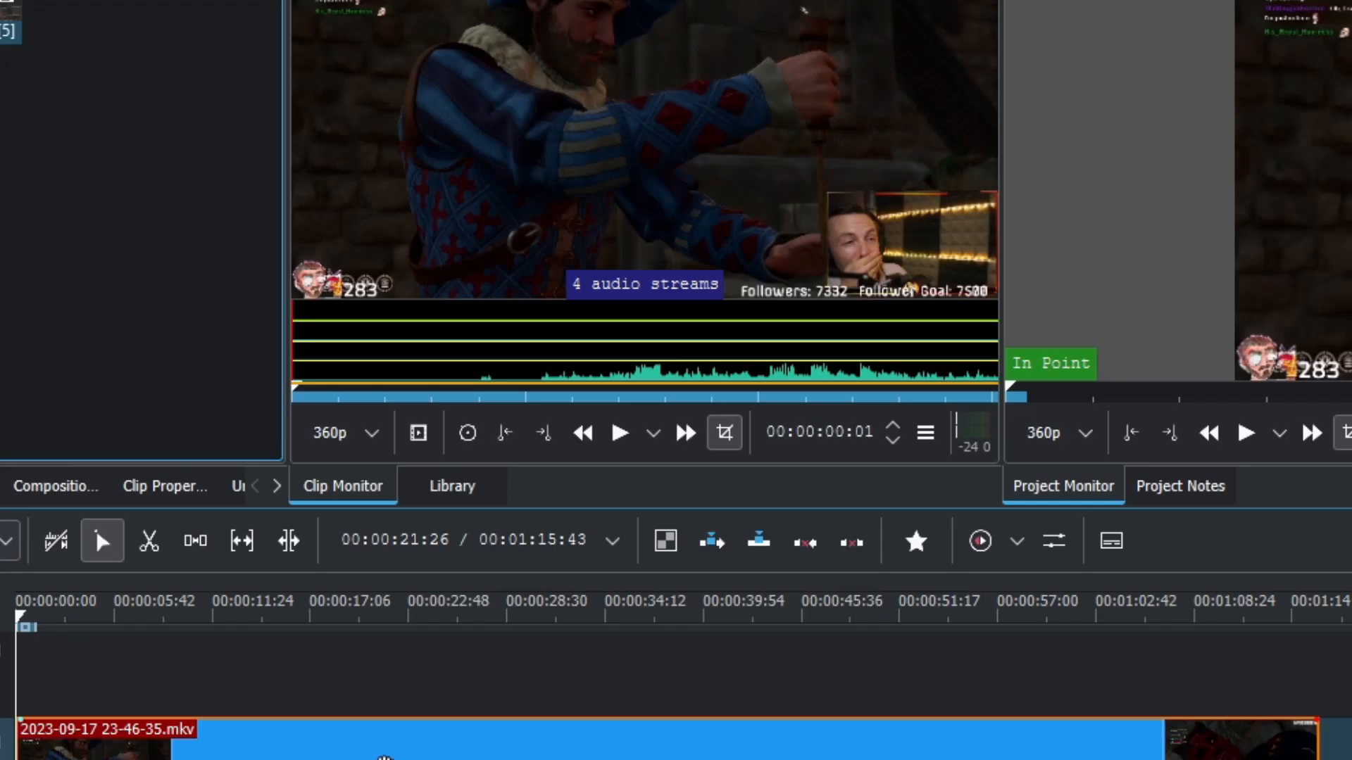
- Ungroup the recording's clips and delete the three silent audio clips on A1, A2 and A3
right_click(342, 697)
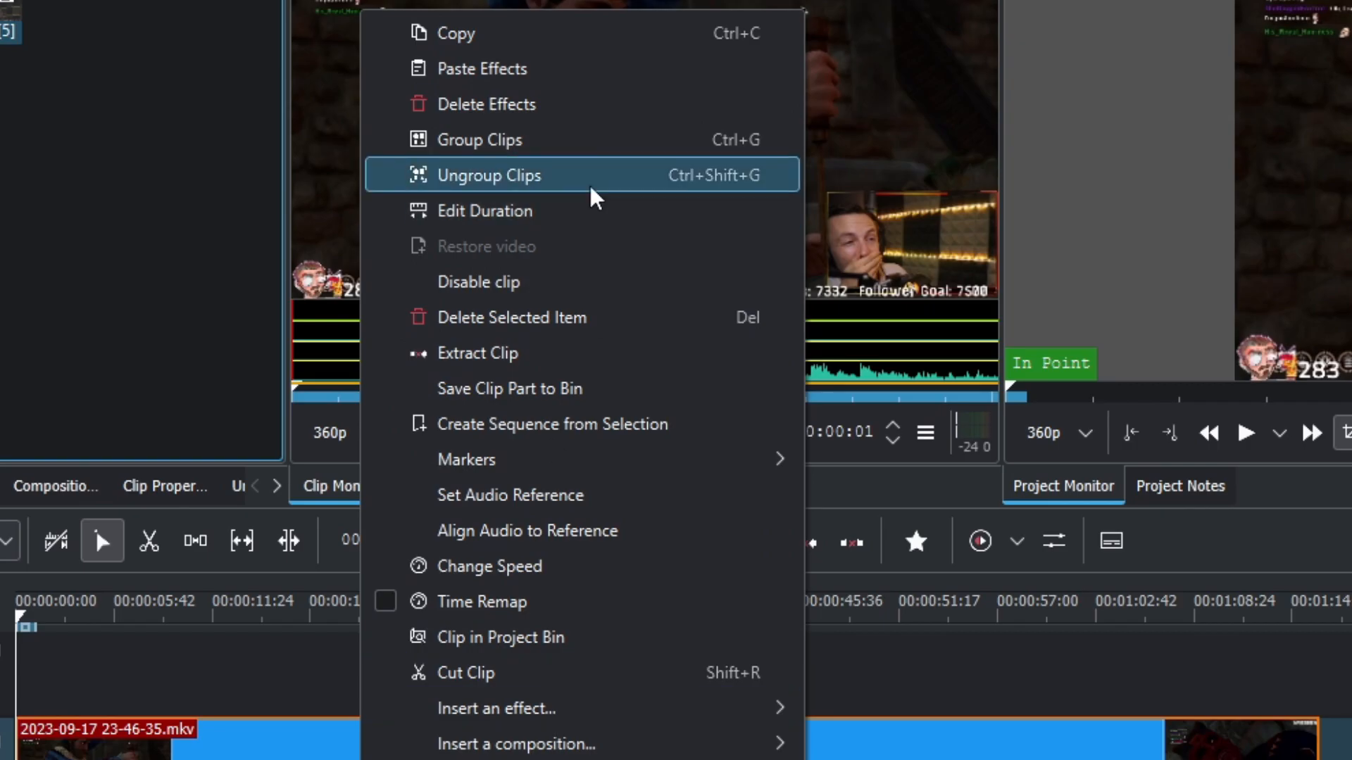
left_click(591, 187)
left_click(506, 560)
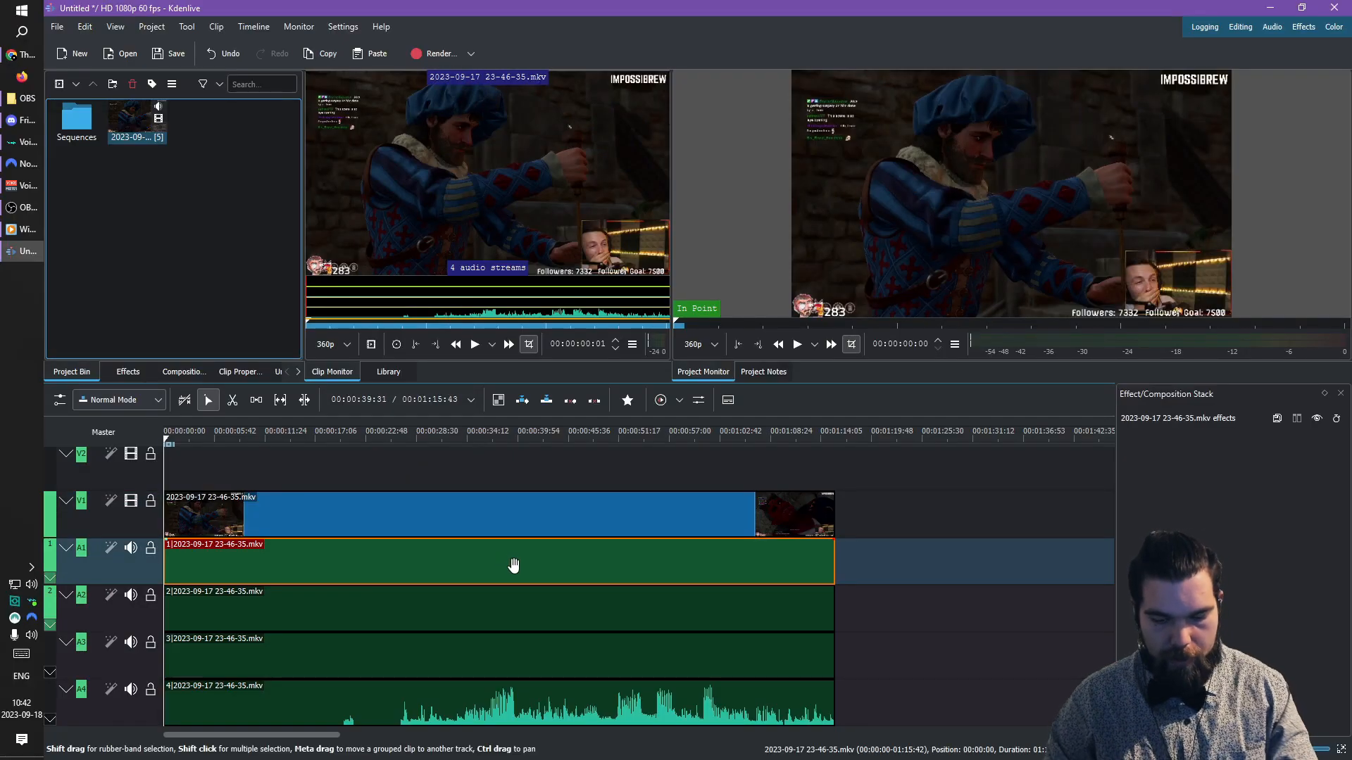
key("Delete")
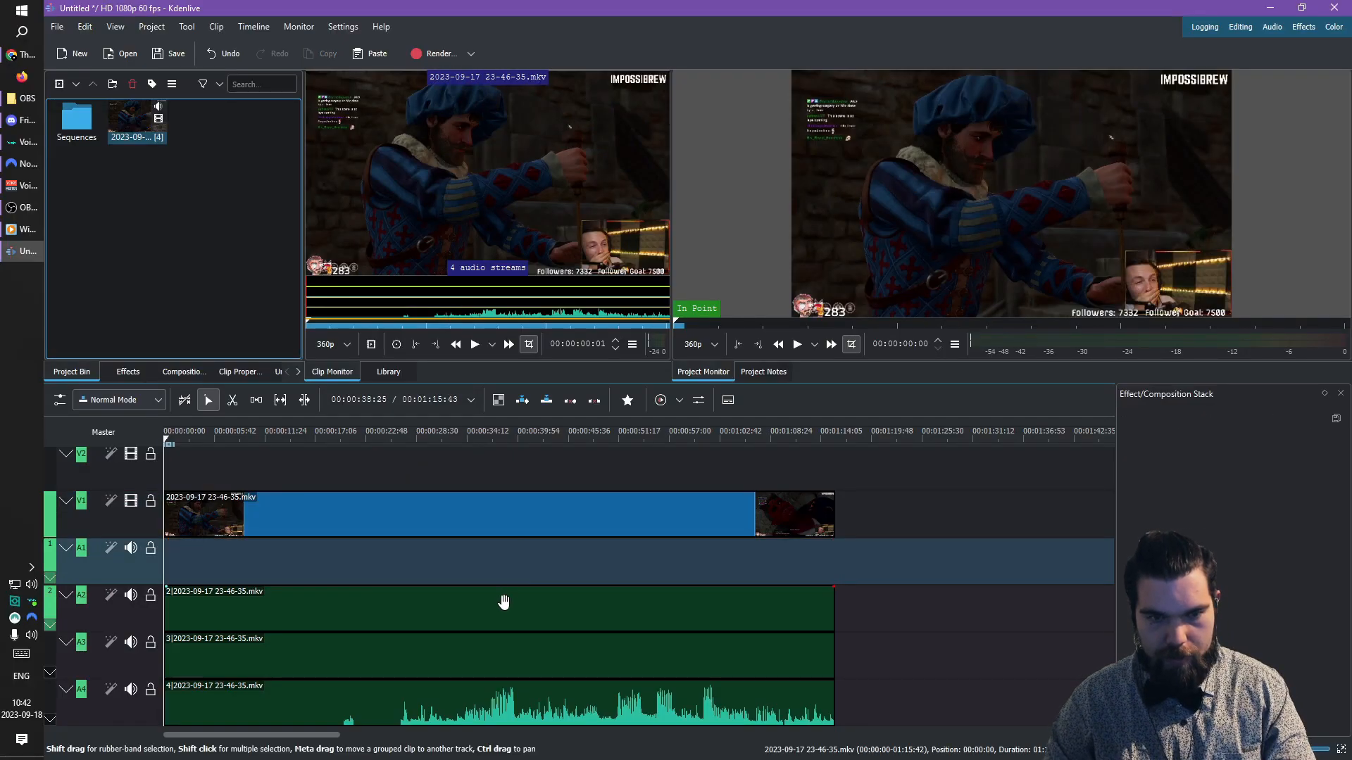
left_click(501, 600)
key("Delete")
left_click(500, 640)
key("Delete")
- Move the remaining audio clip from A4 to A1 and group it with the video clip on V1
left_click_drag(502, 708, 471, 567)
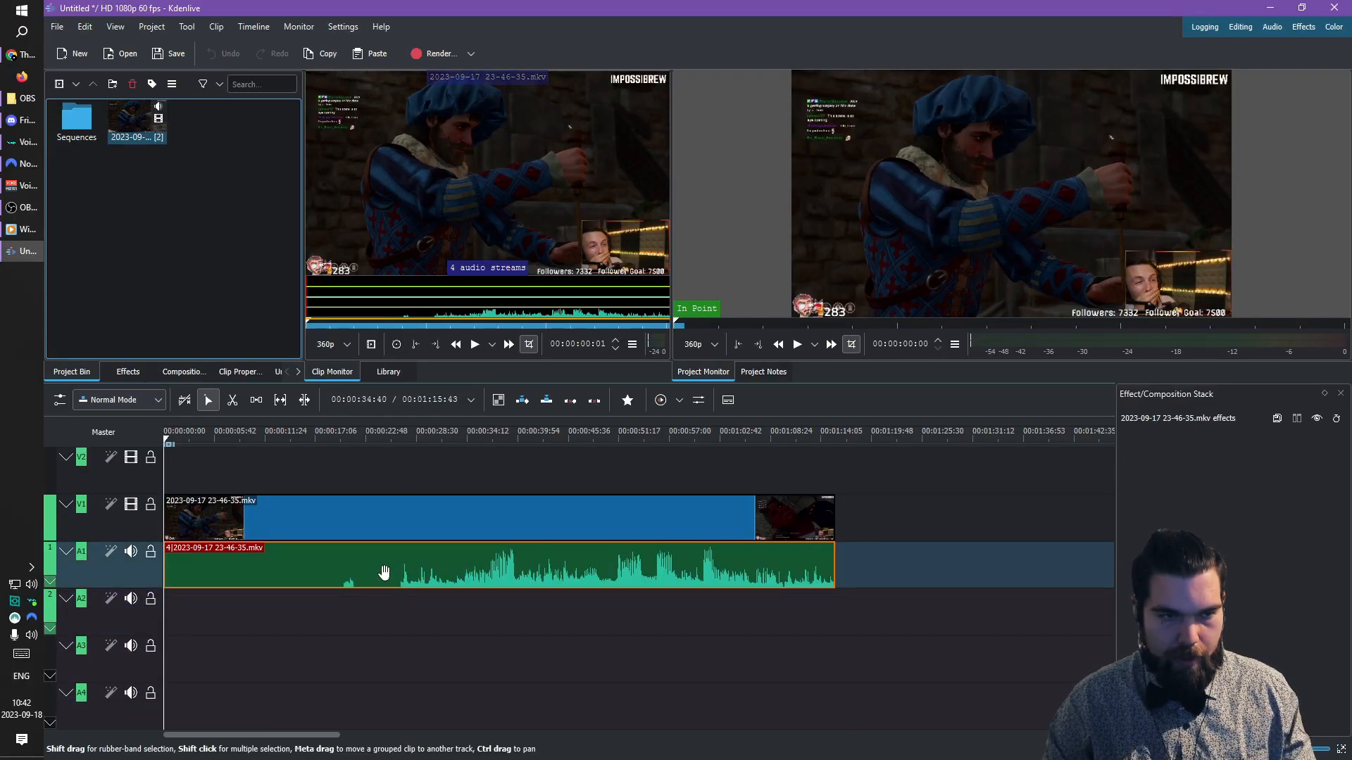
left_click(386, 526, "shift")
right_click(517, 521)
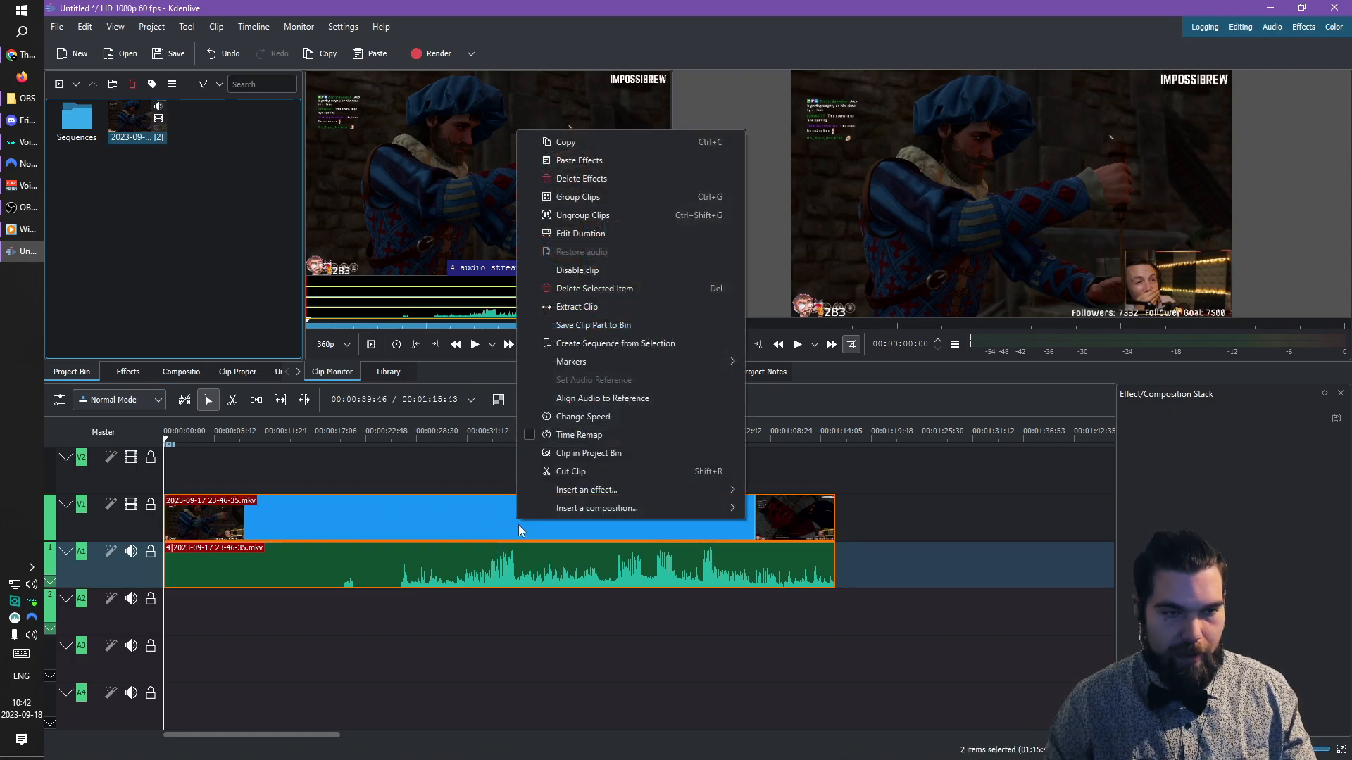
left_click(595, 196)
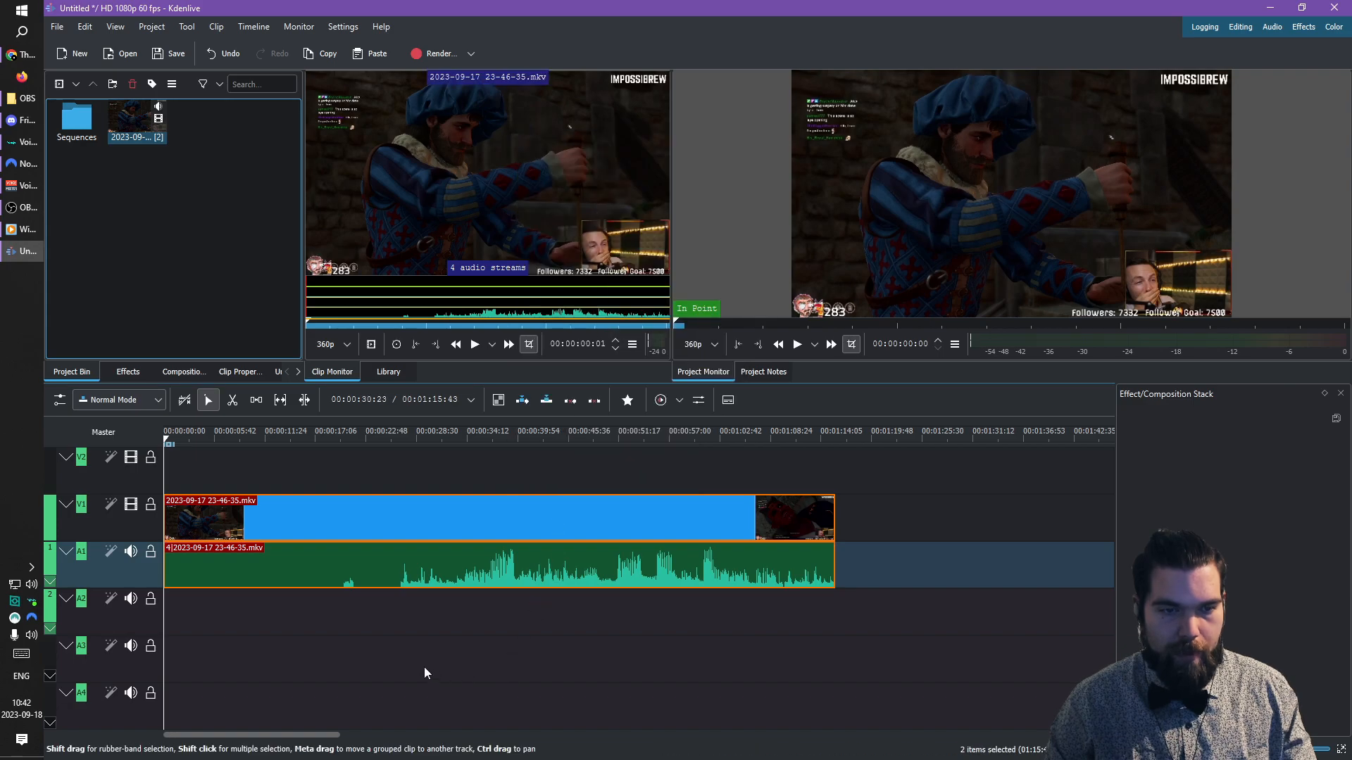
- Split the grouped clip at about 00:00:26:20, where the continuous sound starts, and undo the split
scroll(372, 533, "down", 1)
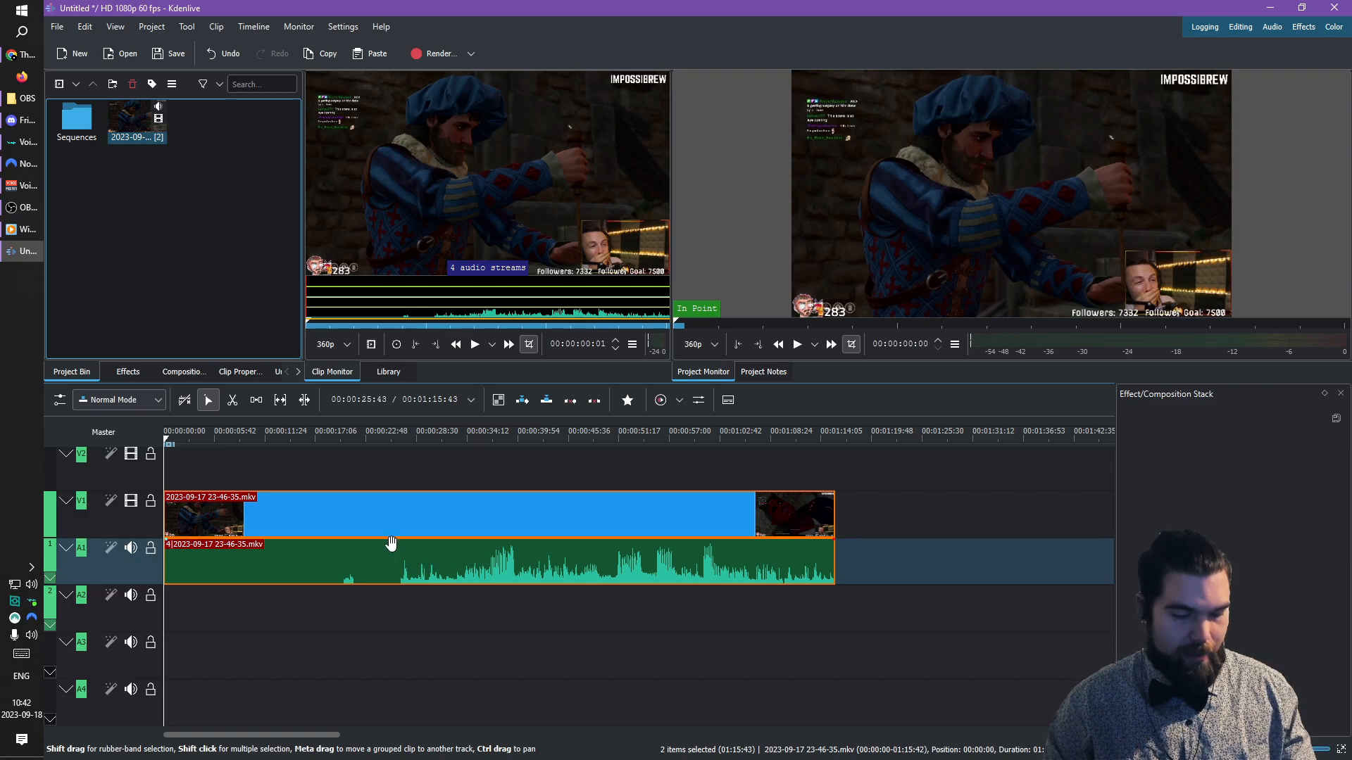
key("x")
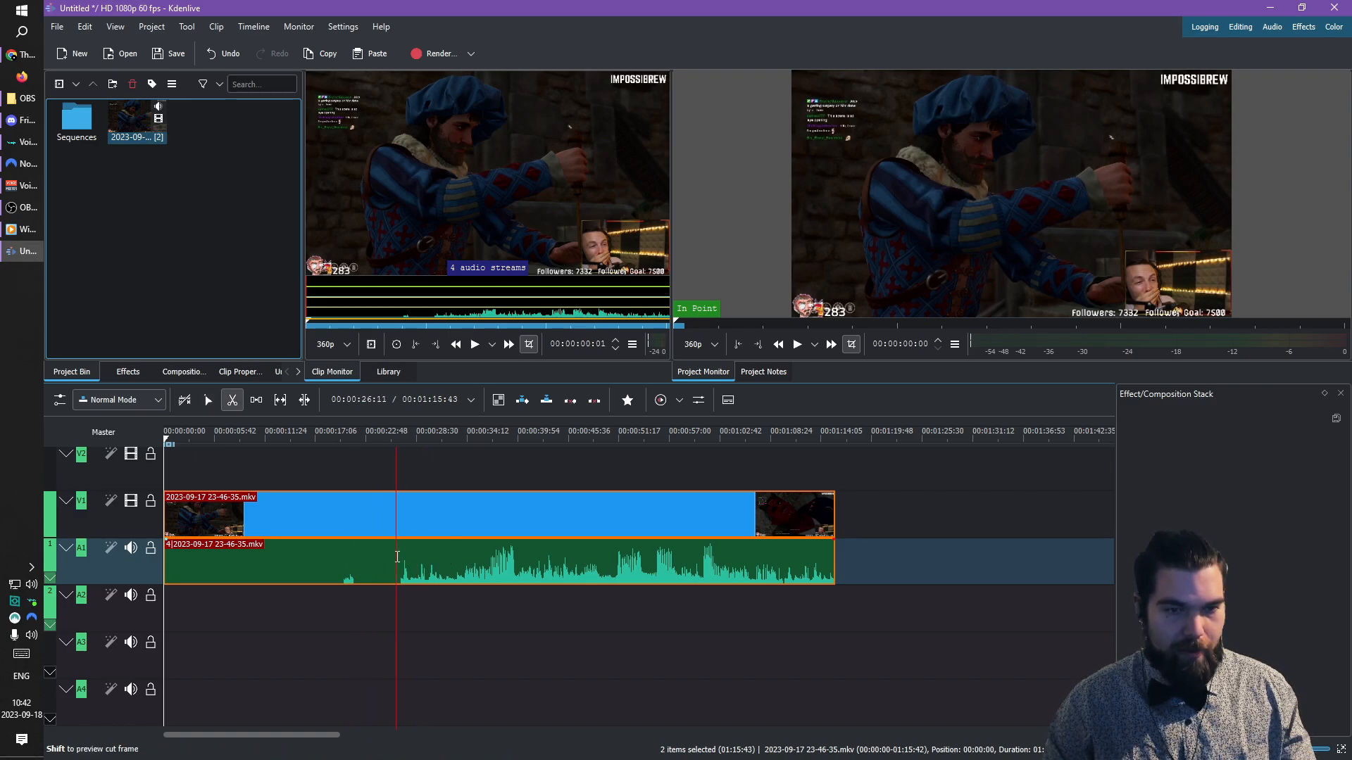
left_click(398, 556)
key("s")
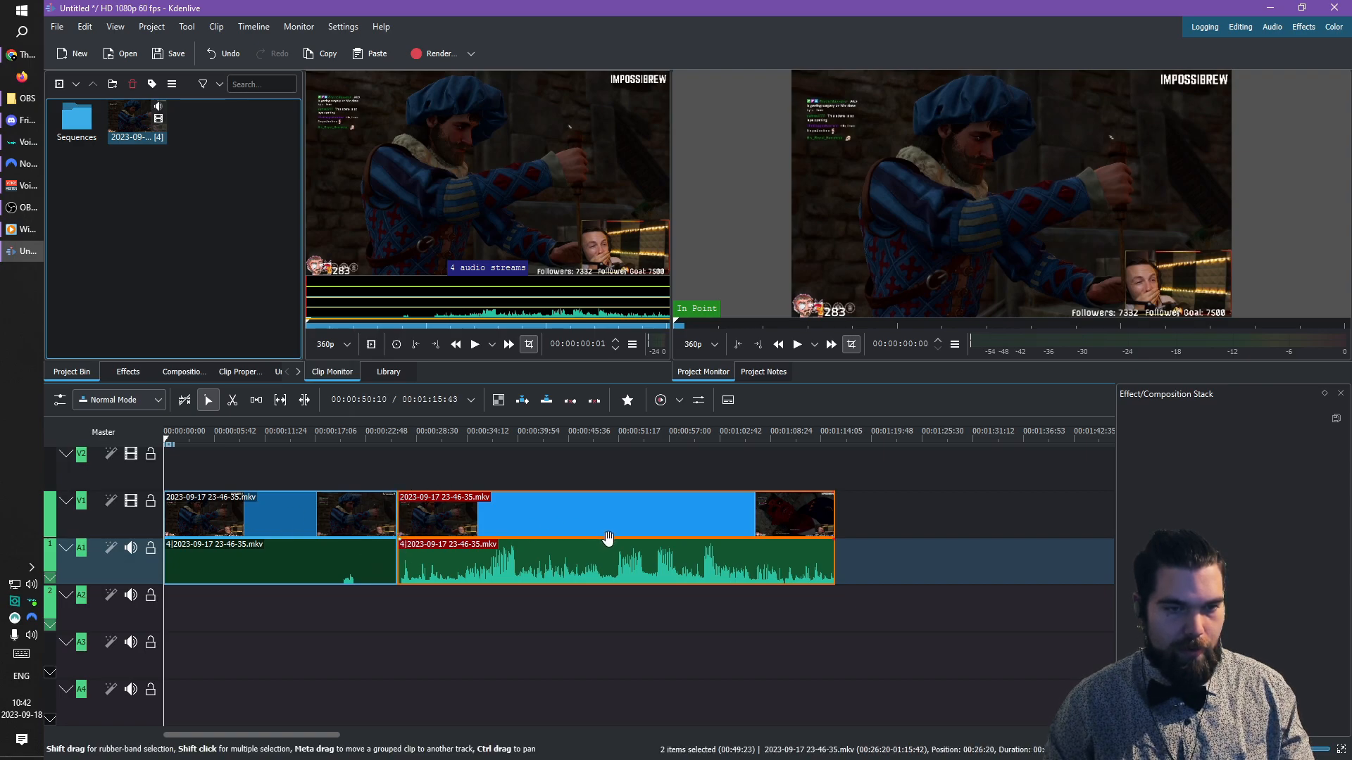
key("ctrl+z")
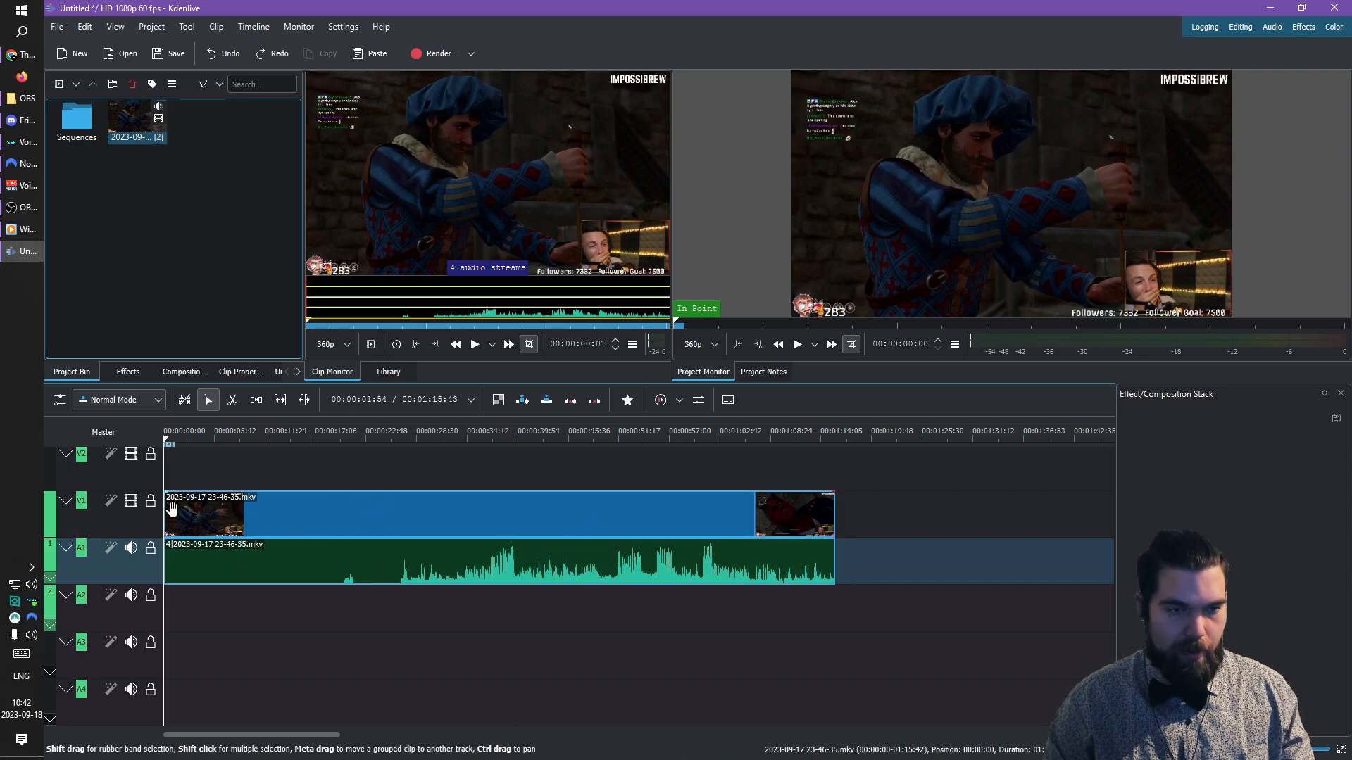
- Trim the quiet opening off the grouped clip up to about 00:00:26:44 and move the rest to the timeline start
left_click_drag(394, 480, 401, 472)
left_click_drag(166, 513, 400, 514)
left_click_drag(416, 516, 85, 519)
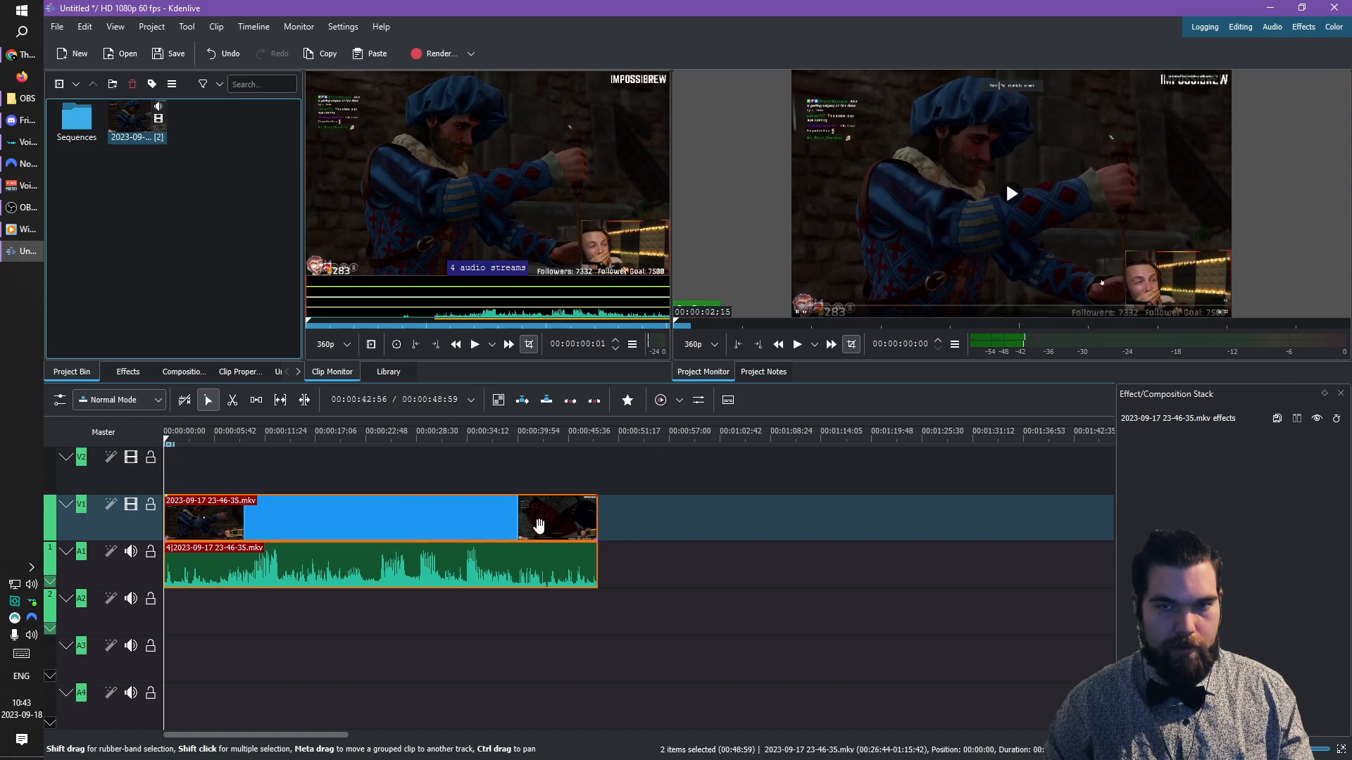
- Play the clip up to 00:00:12:48 and isolate the loud passage with cuts at about 00:00:10:05 and 00:00:12:49
scroll(218, 500, "up", 3)
left_click(996, 302)
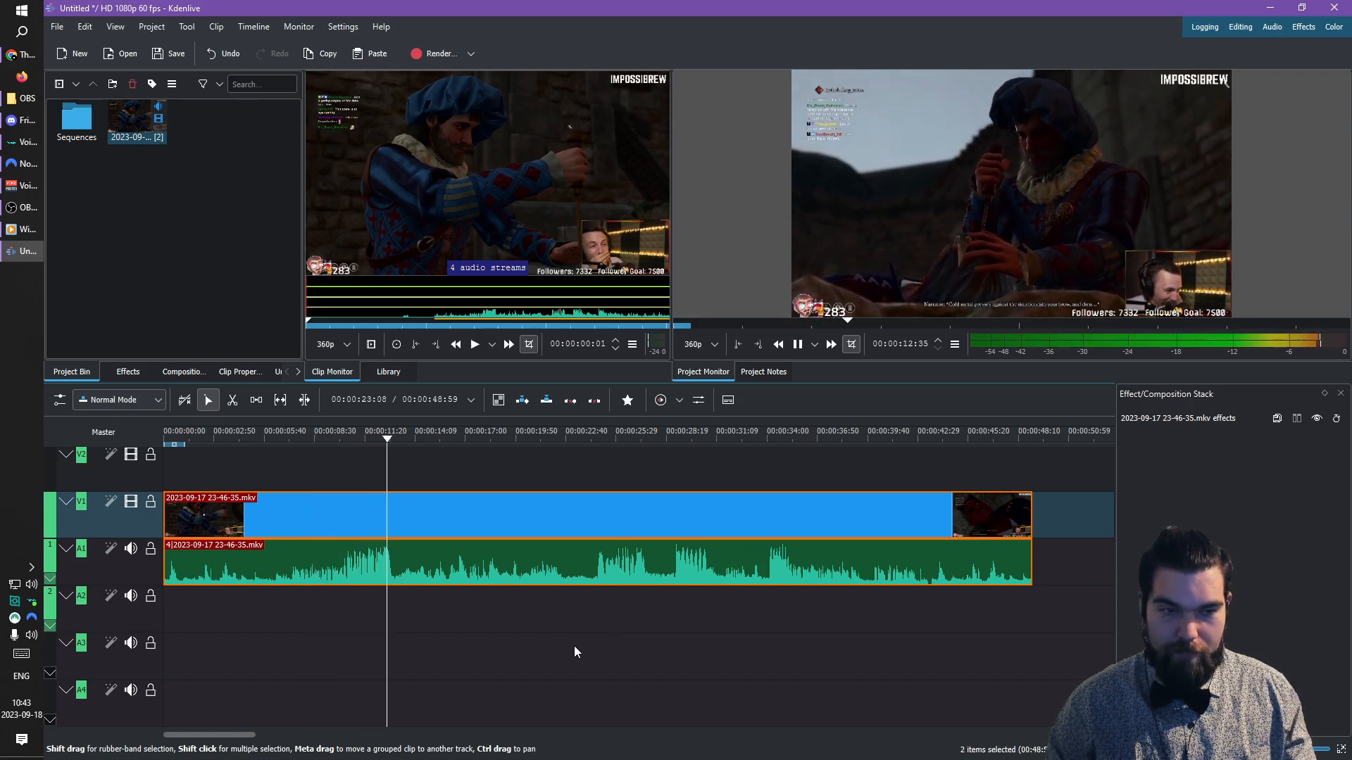
key("space")
scroll(373, 620, "up", 2)
left_click_drag(290, 613, 498, 612)
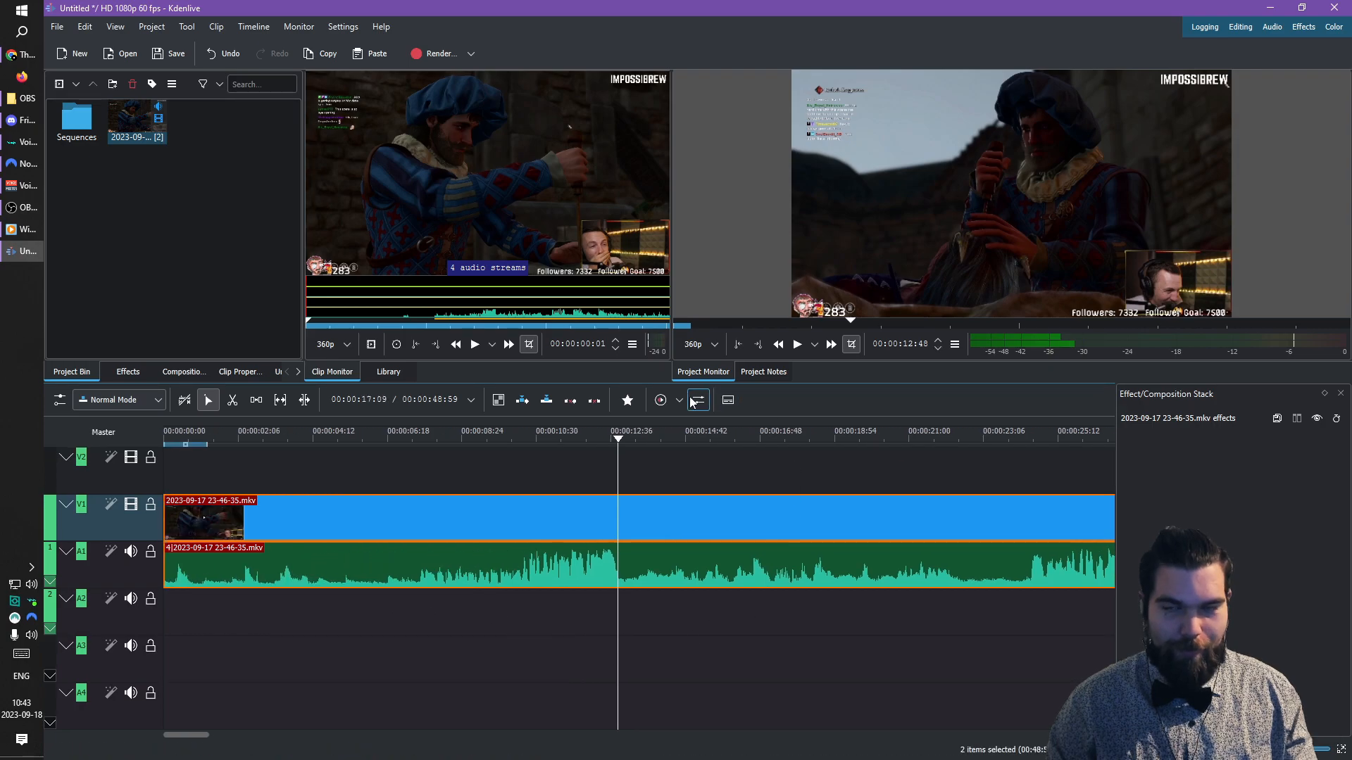
left_click_drag(724, 579, 686, 595)
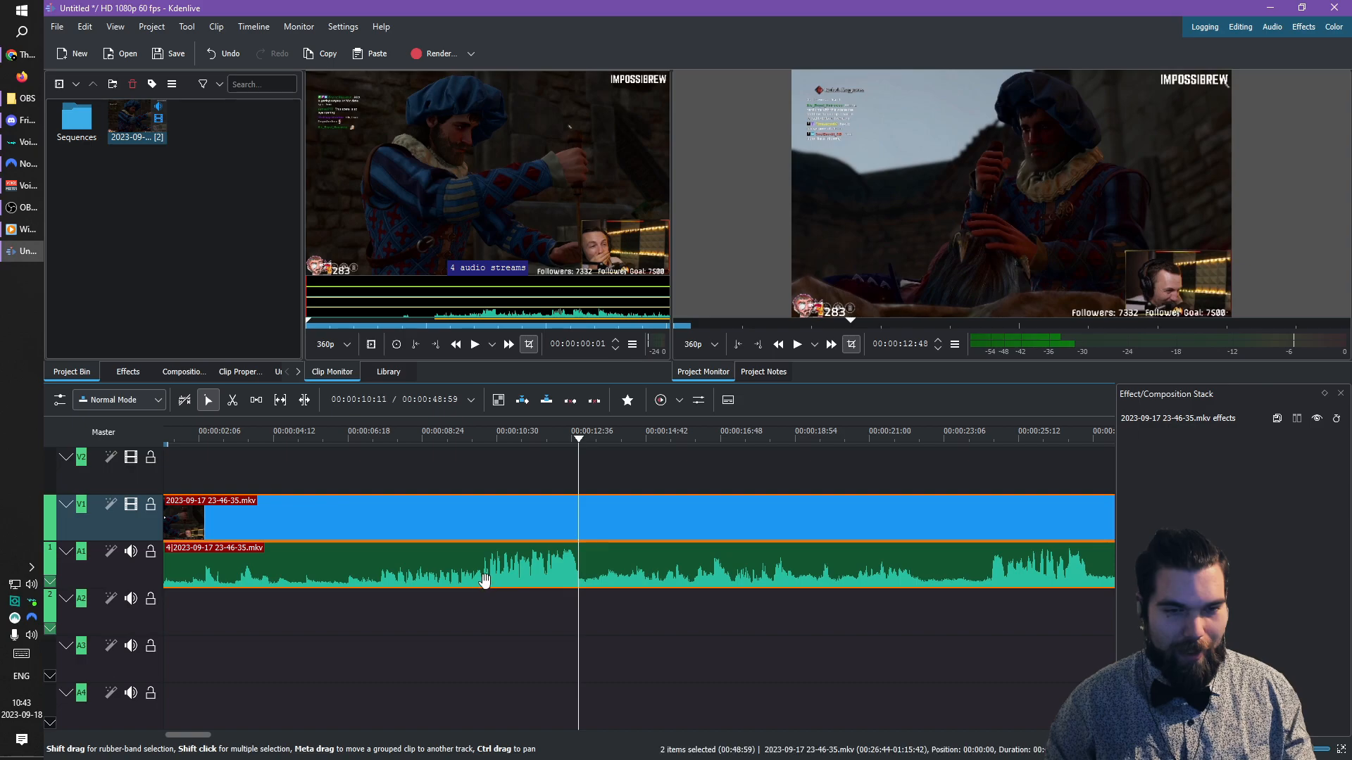
key("x")
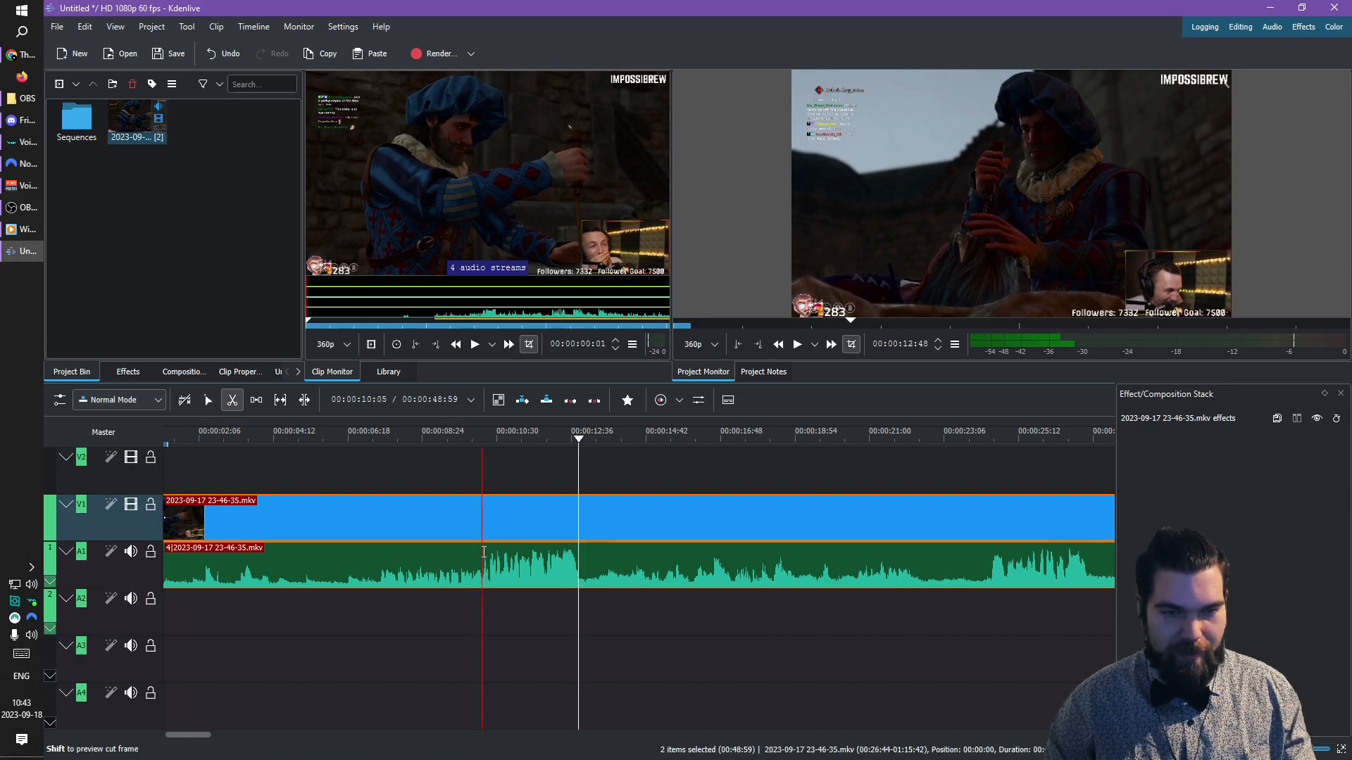
left_click(484, 552)
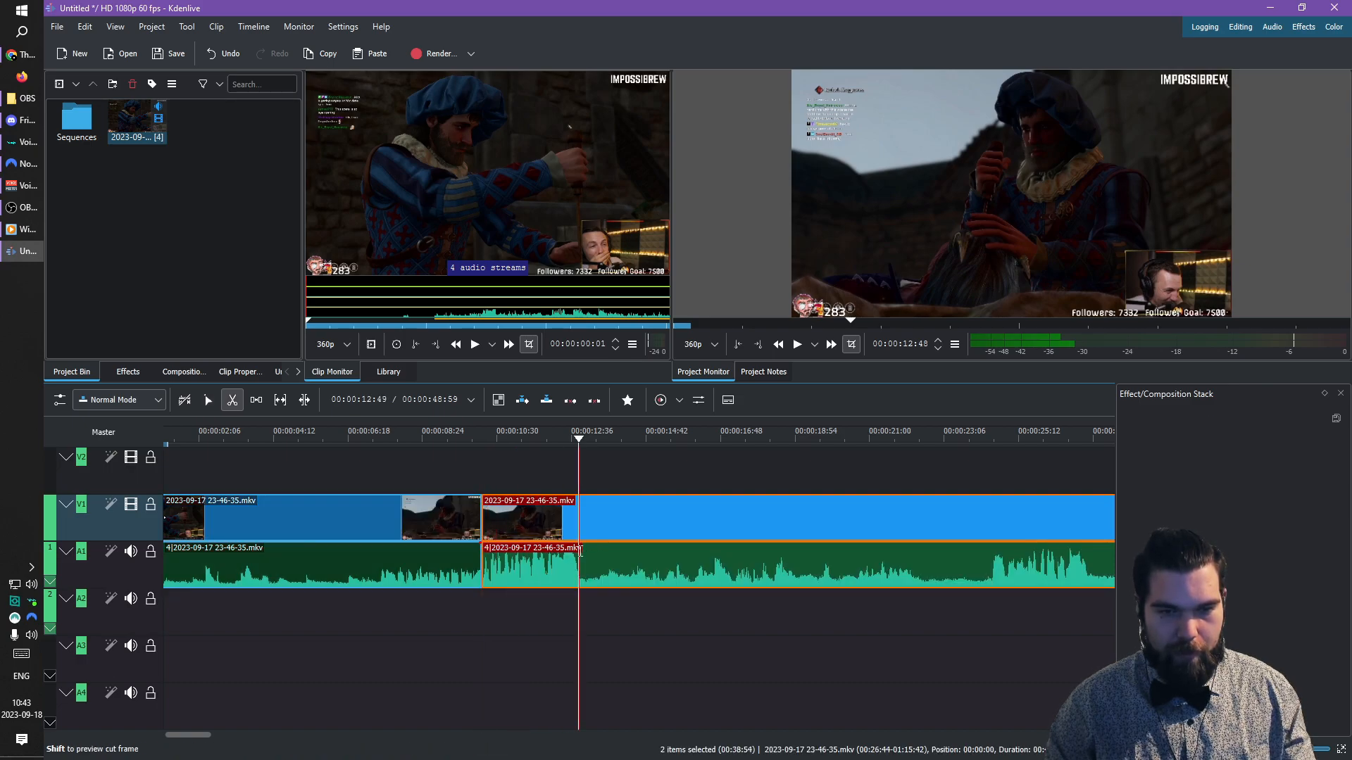
left_click(579, 551)
key("s")
- Add a Volume (keyframable) effect to the isolated loud audio section and set its gain to -10 dB
left_click(530, 569)
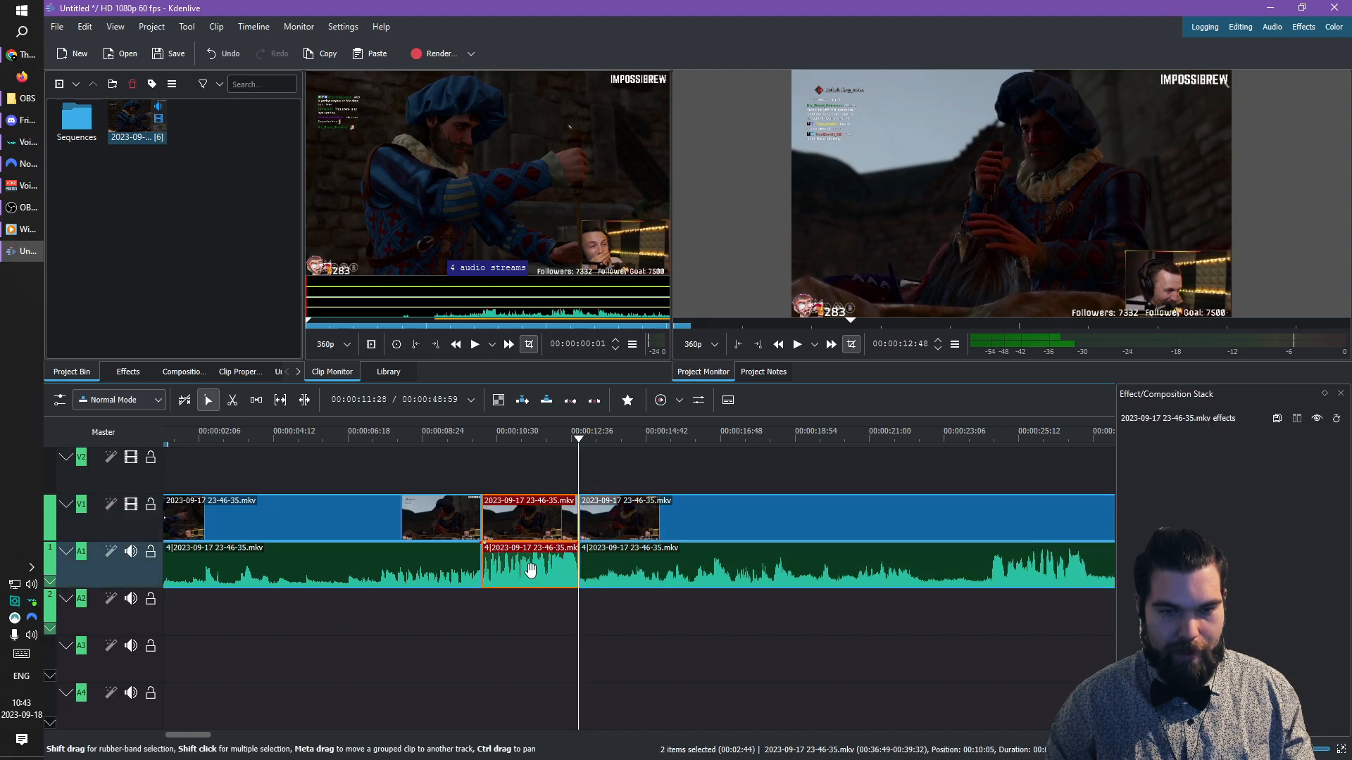
right_click(530, 570)
mouse_move(652, 542)
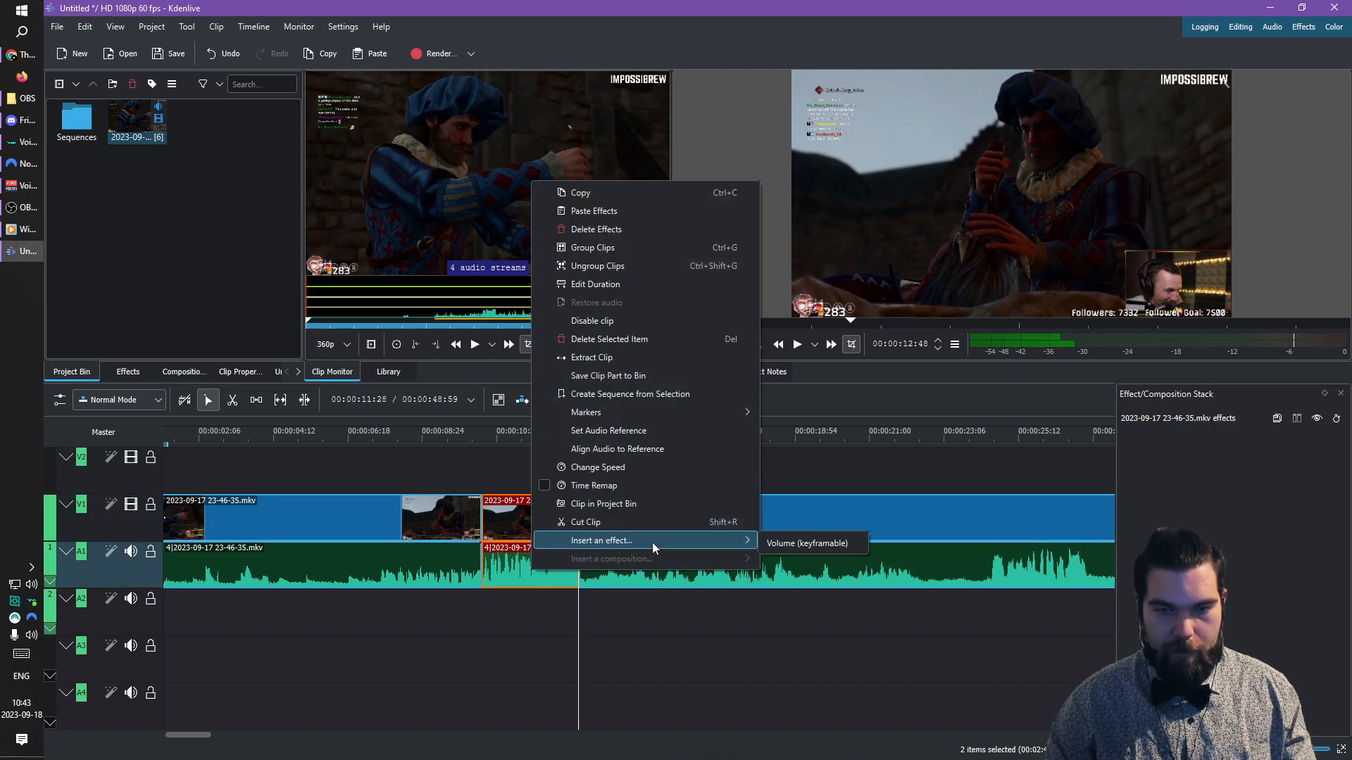
left_click(807, 542)
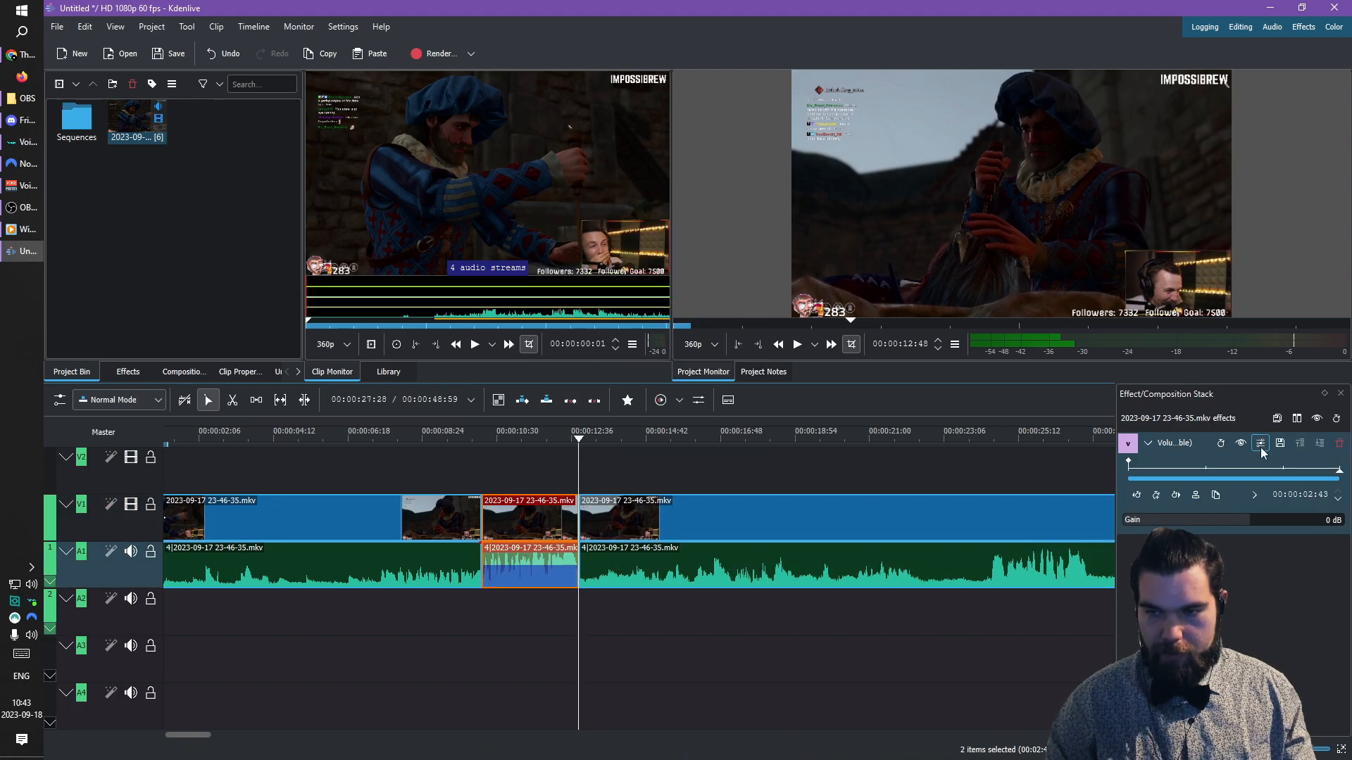
- Play the timeline from 00:00:09:37 to check the quieted section and listen for the next loud spot
left_click(465, 486)
key("ctrl+s")
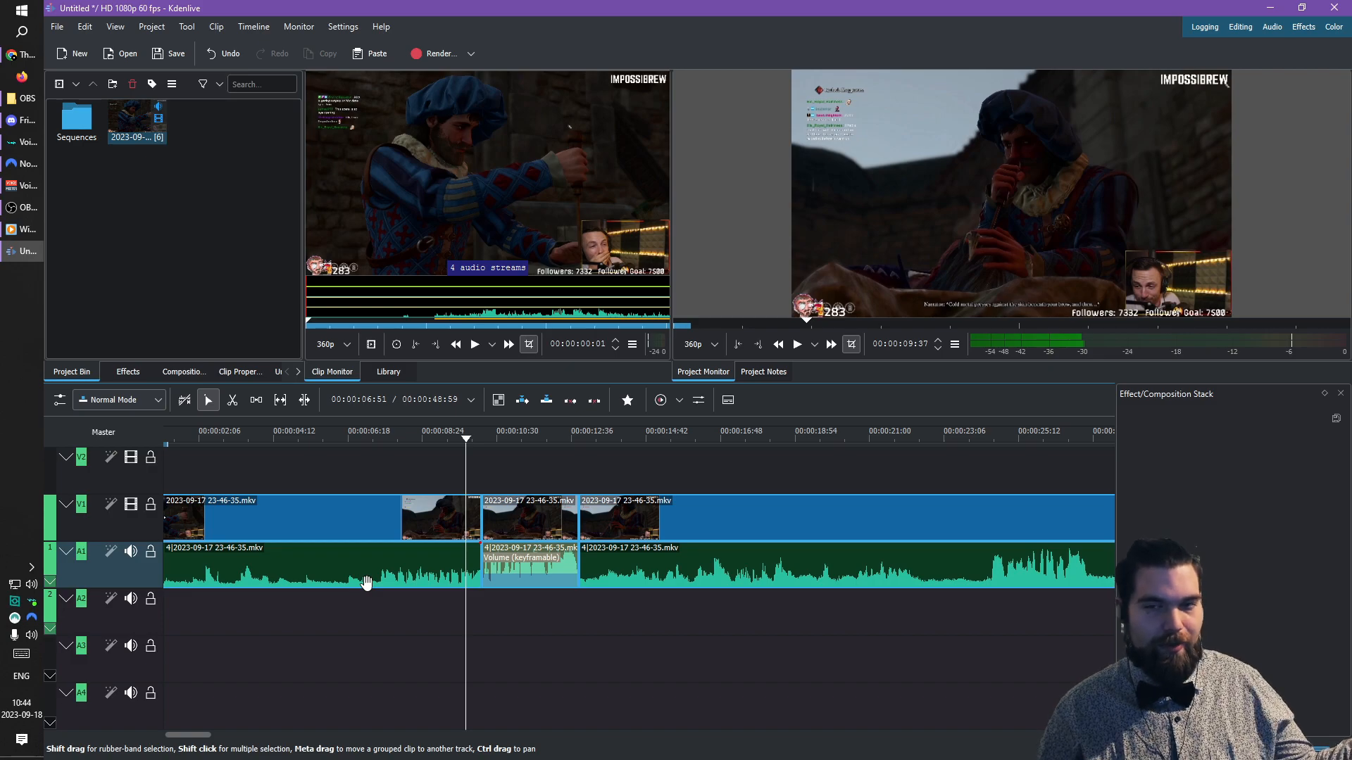
left_click_drag(808, 507, 661, 517)
key("space")
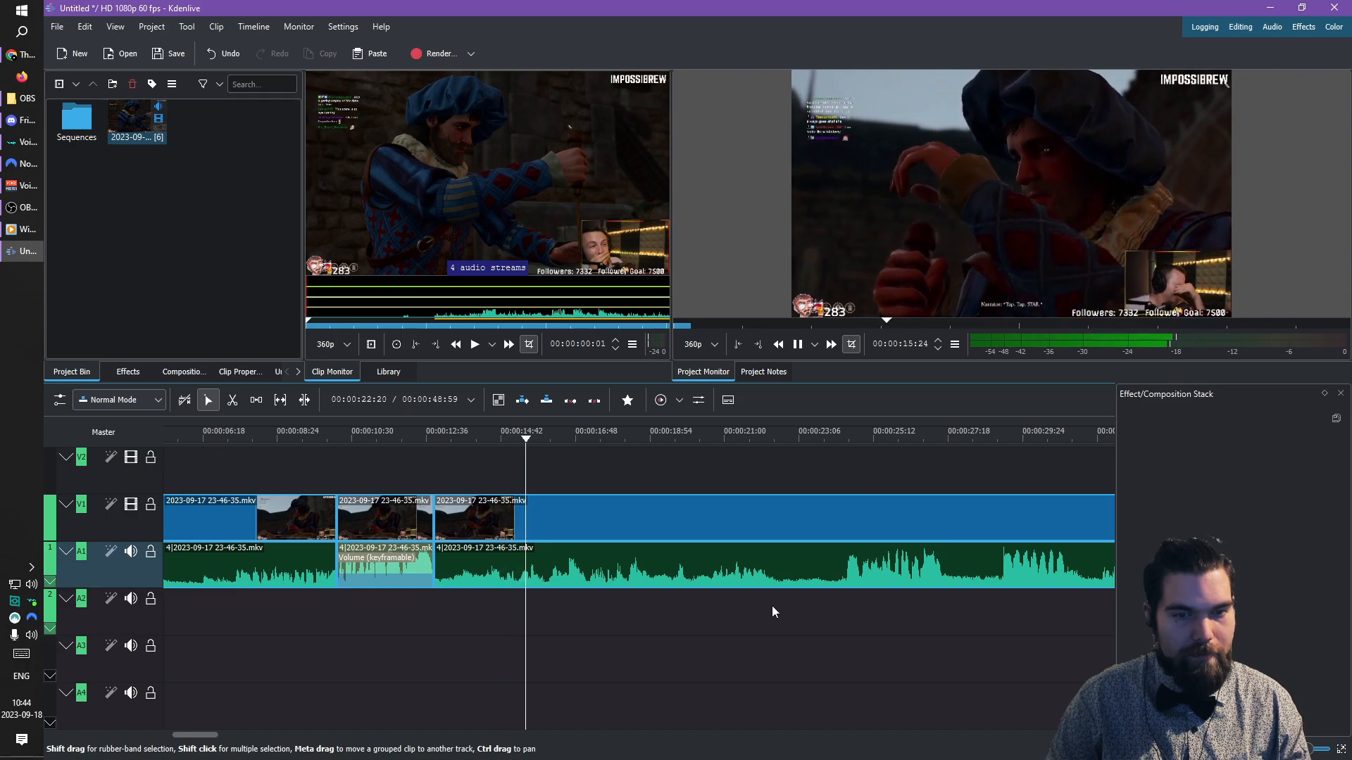
key("space")
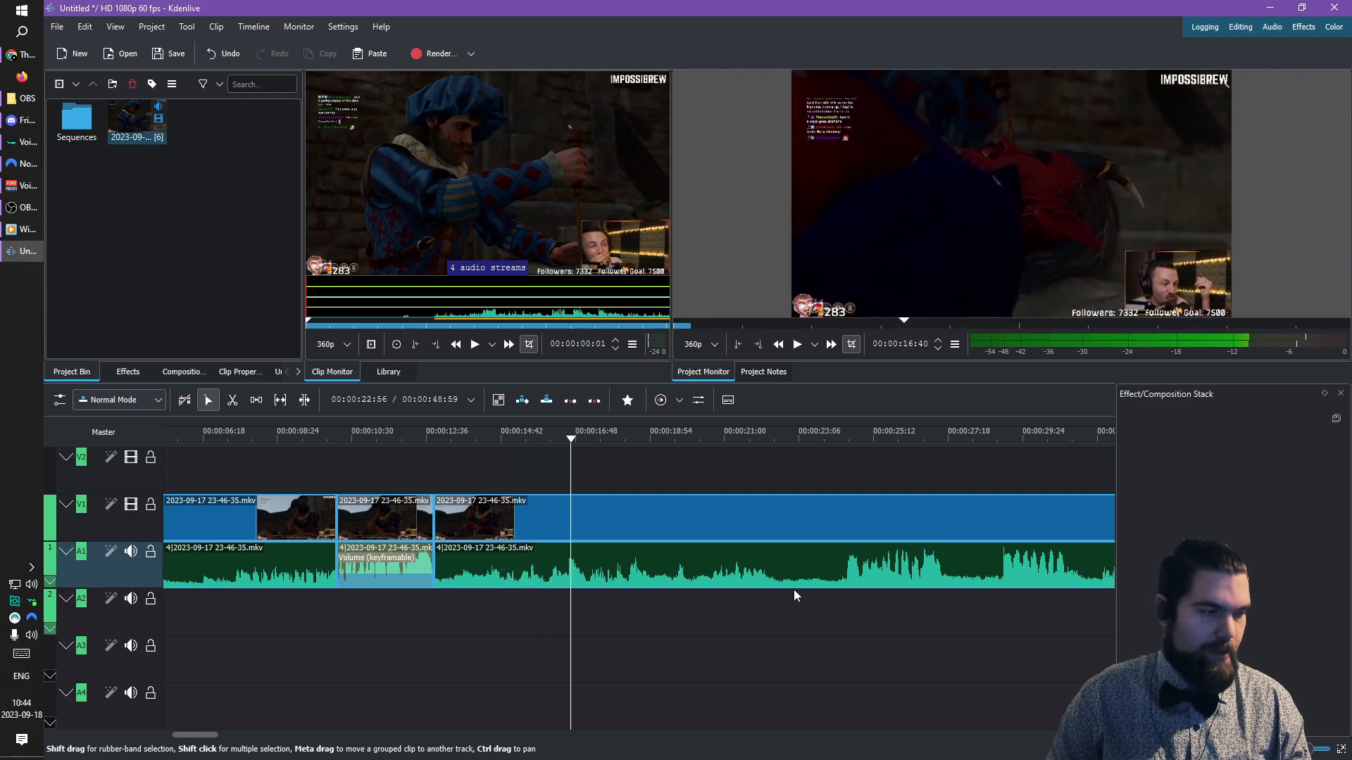
- Replay from 00:00:16:30 and isolate the short audio peak, cutting at 00:00:16:35 and about 30 frames after it
left_click_drag(819, 565, 660, 571)
left_click(409, 478)
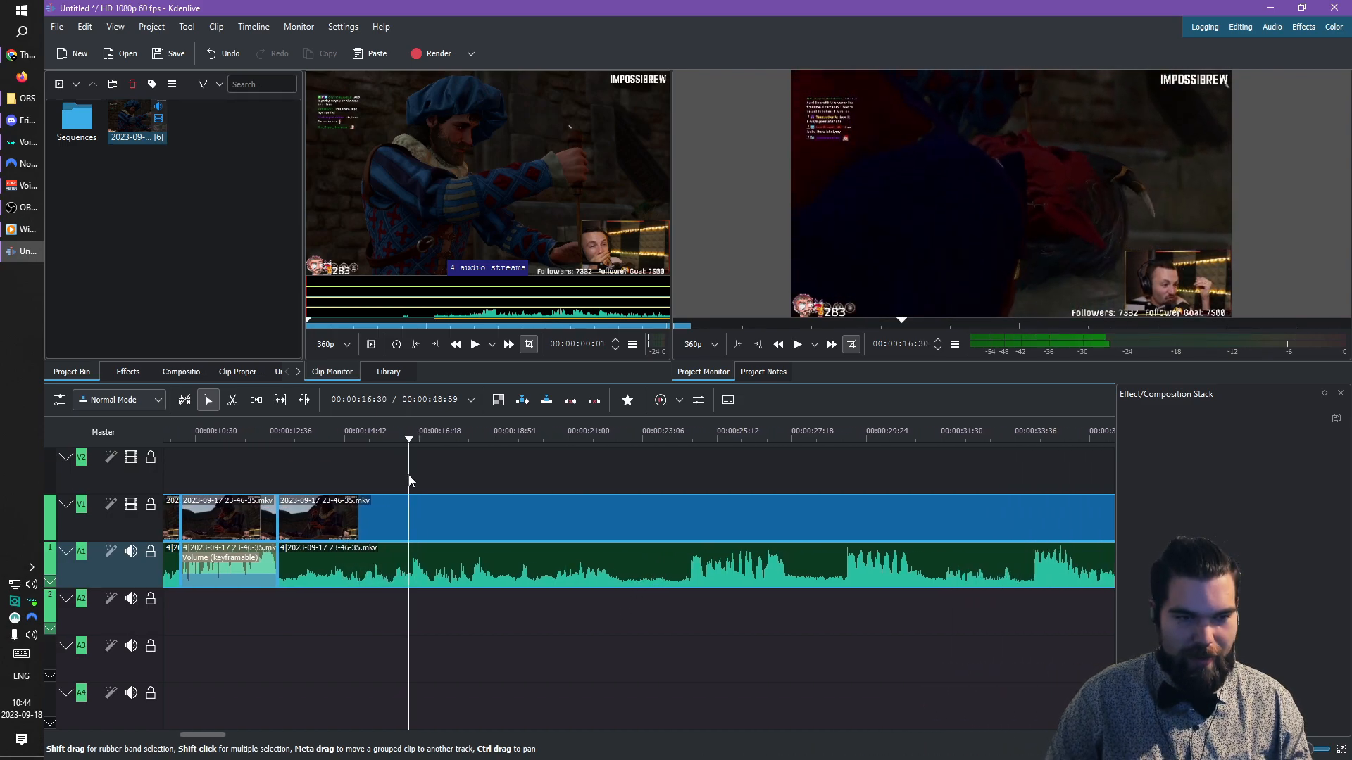
key("space")
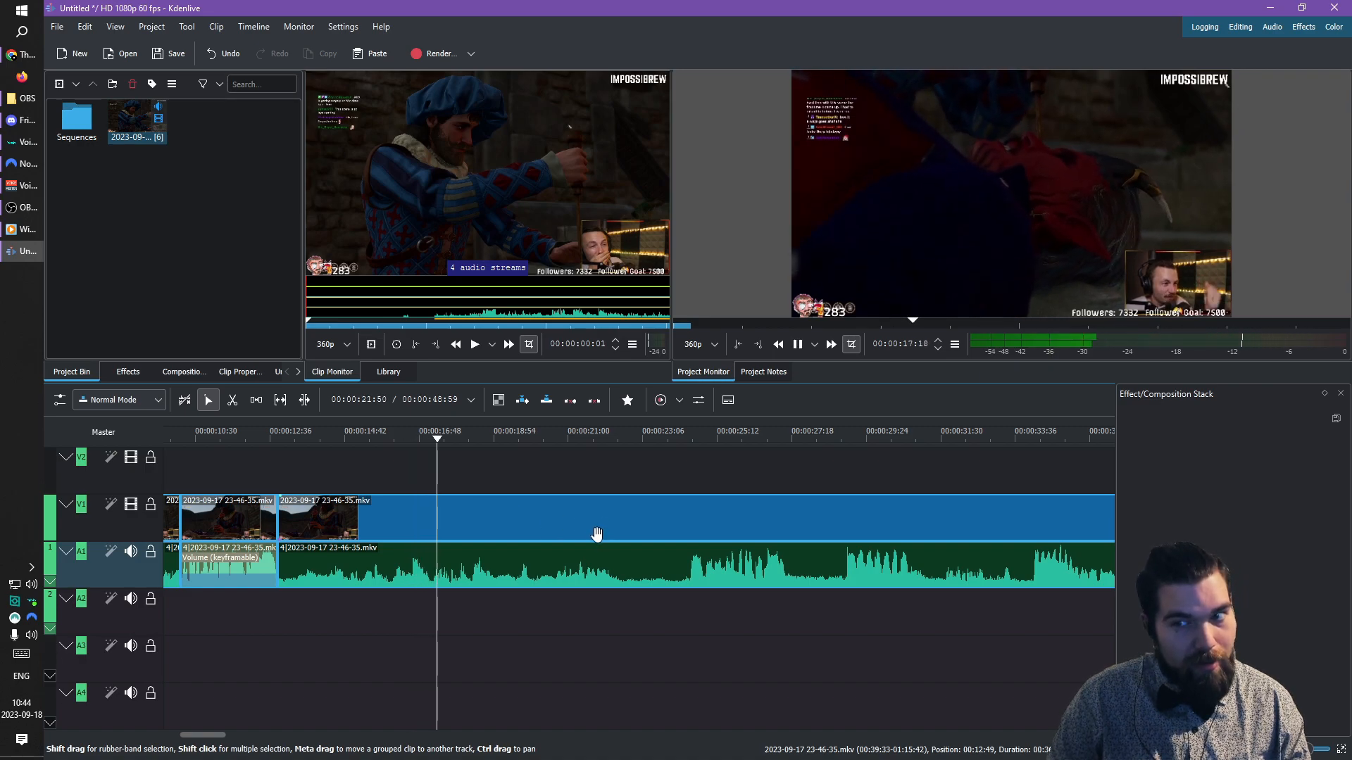
key("space")
key("x")
left_click(413, 551)
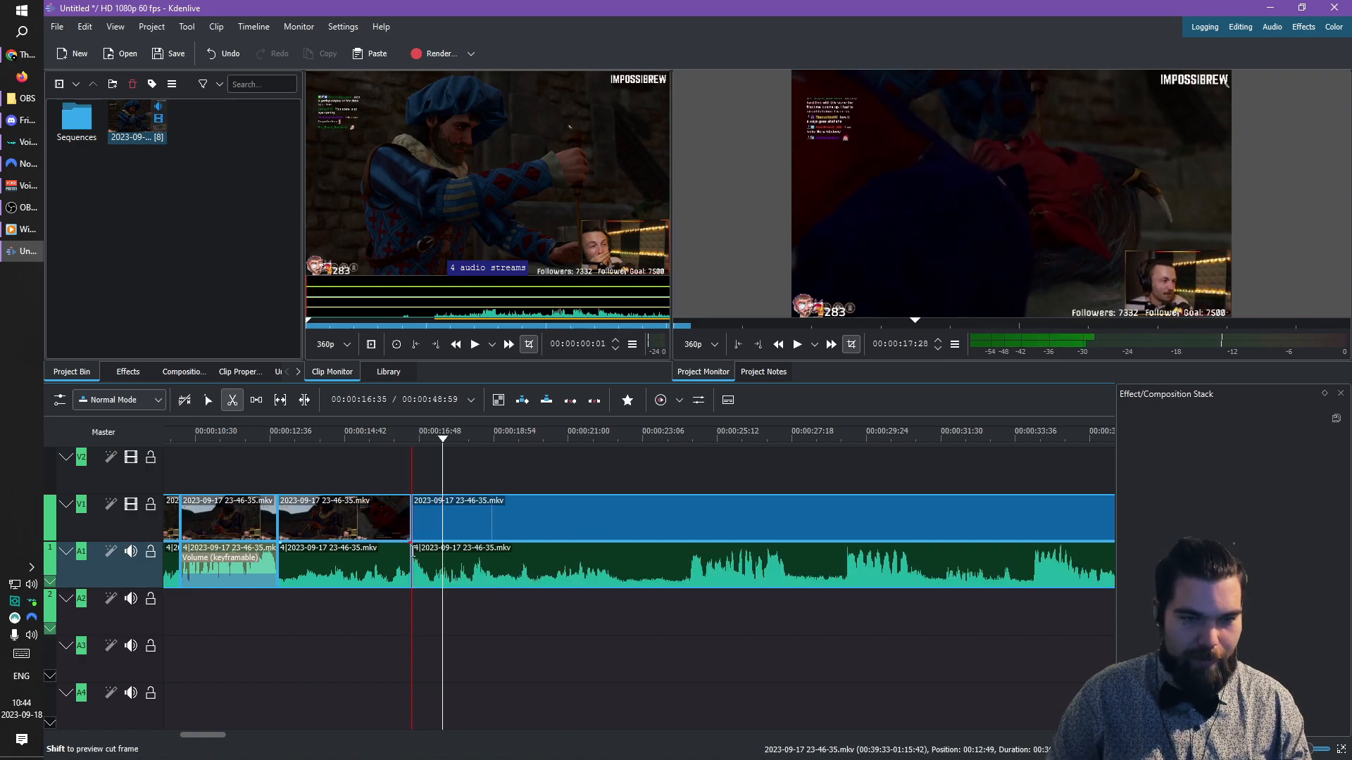
left_click(430, 557)
key("s")
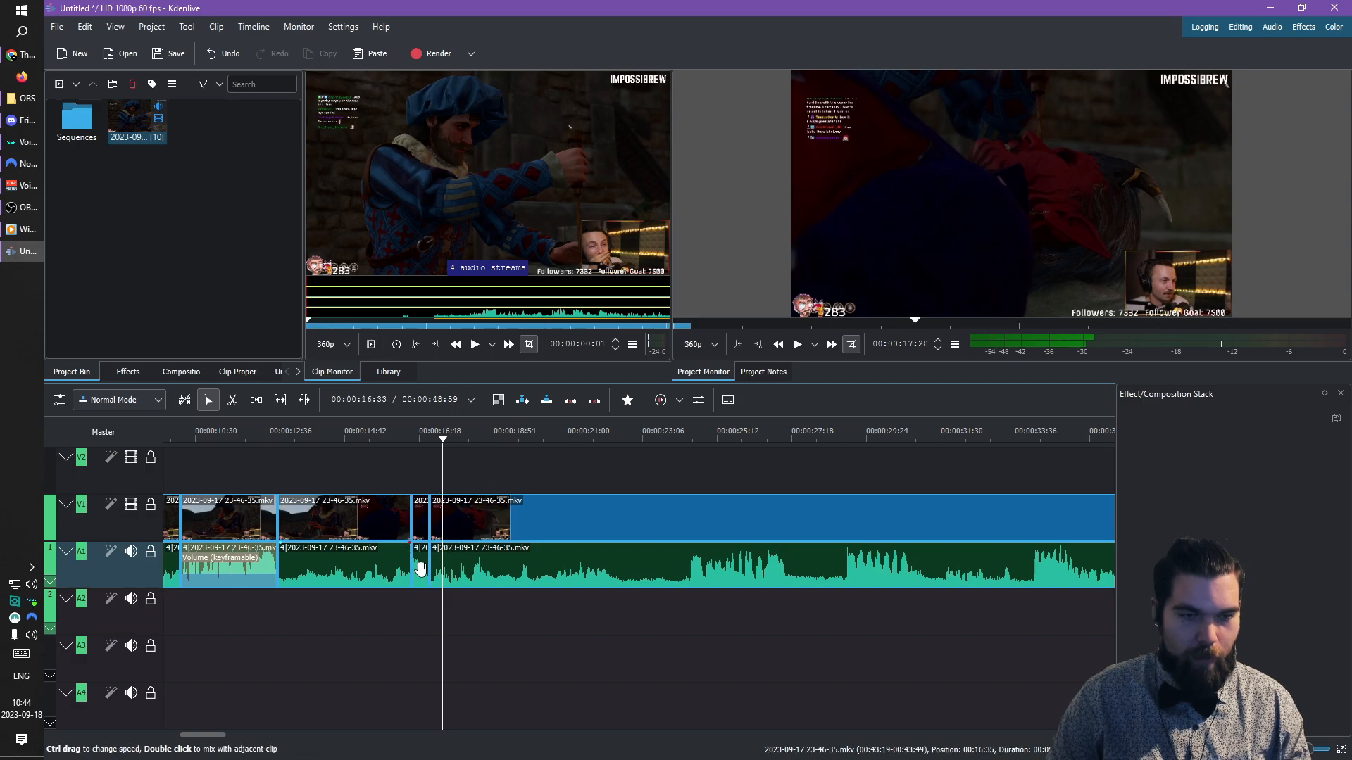
- Copy the Volume (keyframable) effect from the first quieted section onto the short isolated peak, and place the playhead at 00:00:16:03
left_click(236, 567)
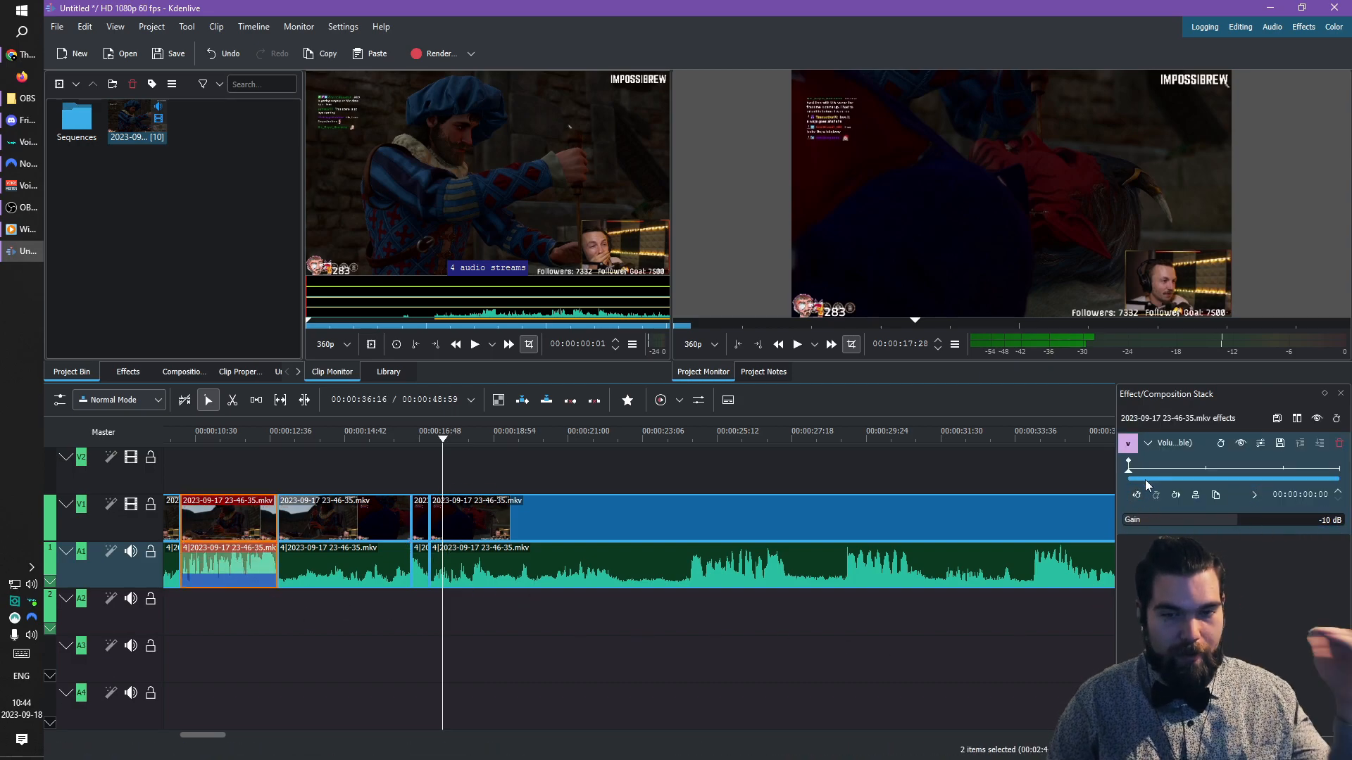
left_click_drag(1128, 443, 418, 568)
left_click(393, 489)
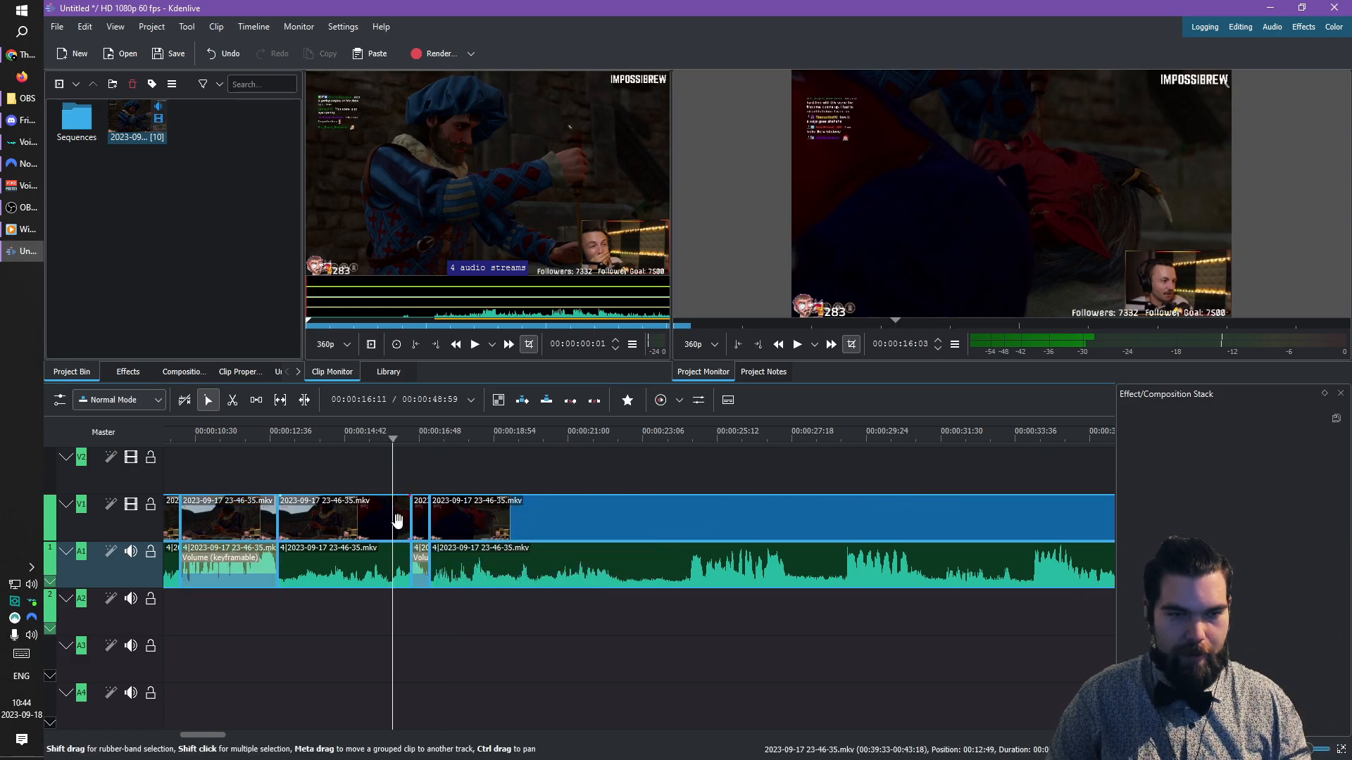
- Play on from 00:00:16:03 and cut out the three loud audio sections between about 24 and 35 seconds as separate clips
key("space")
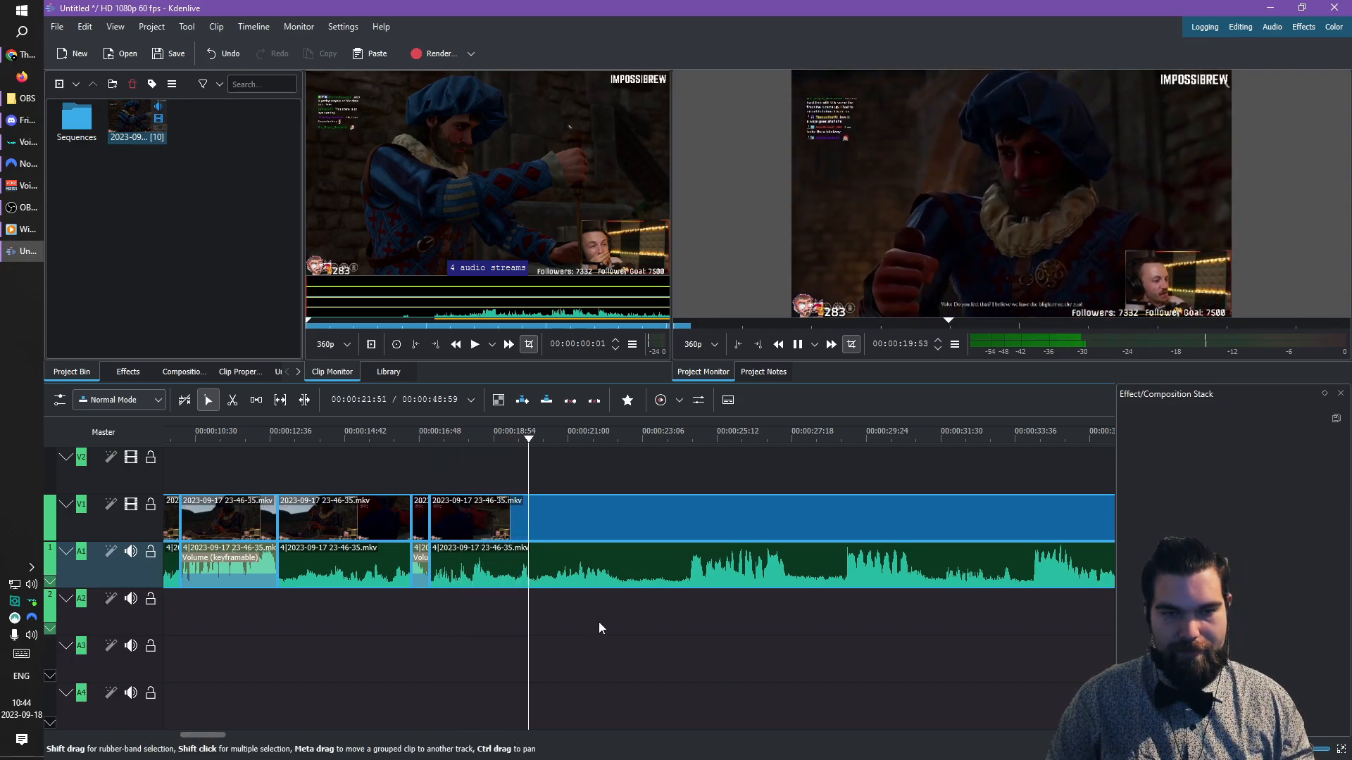
left_click_drag(722, 621, 531, 628)
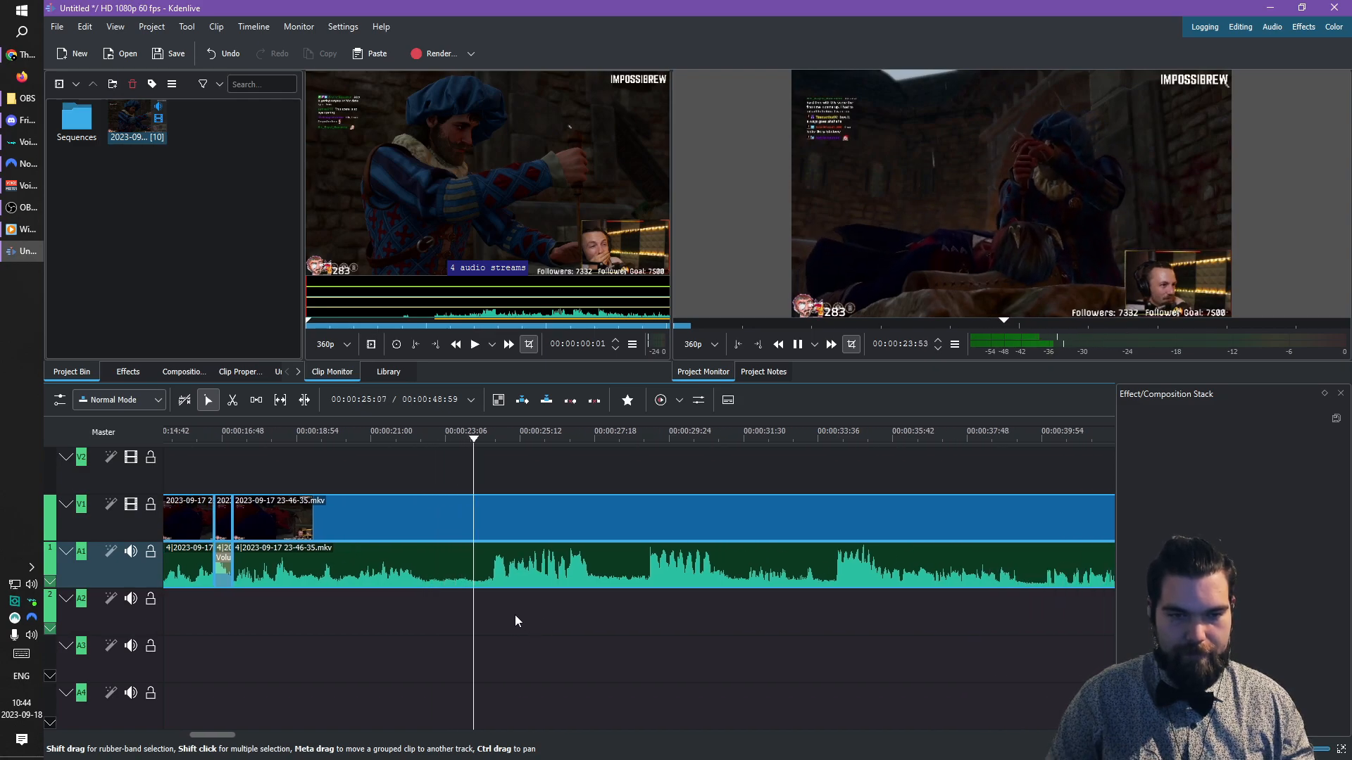
key("space")
key("x")
left_click(492, 569)
left_click(590, 572)
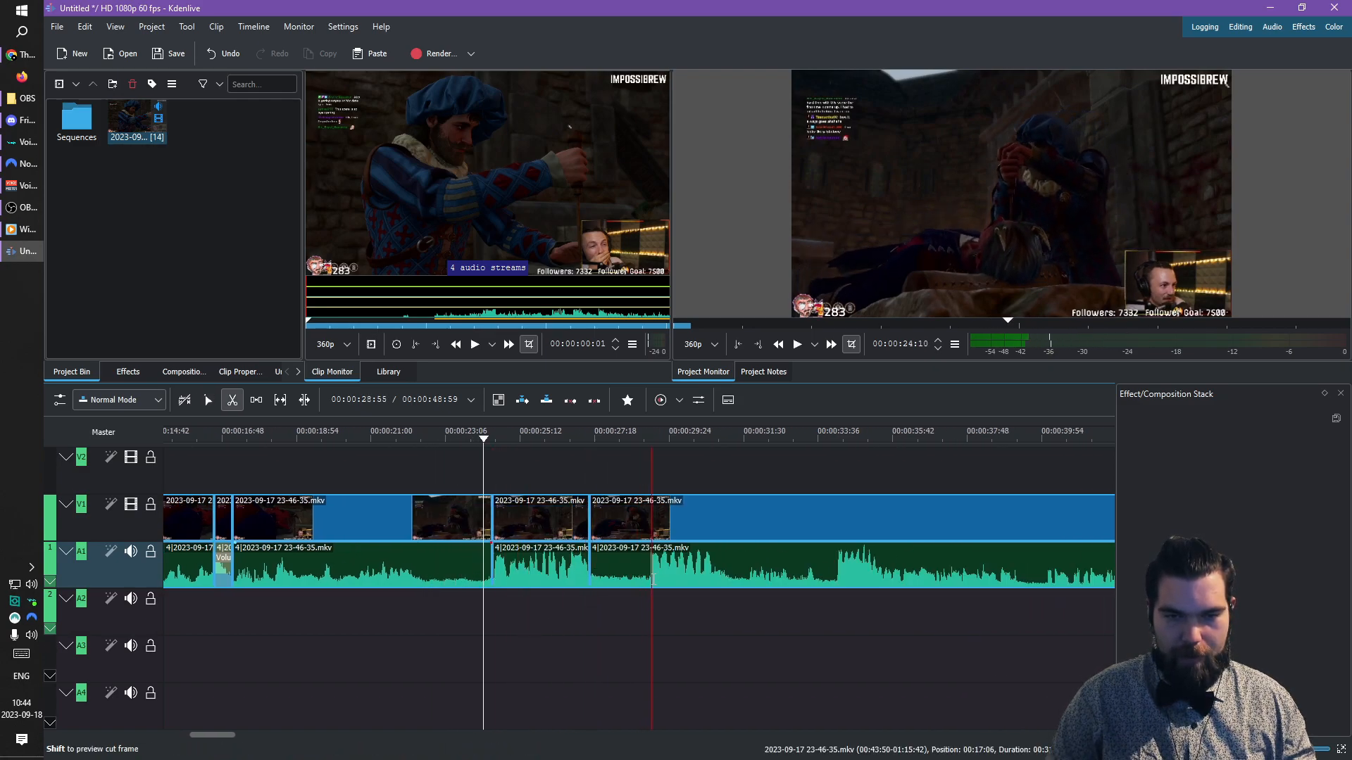
left_click(649, 582)
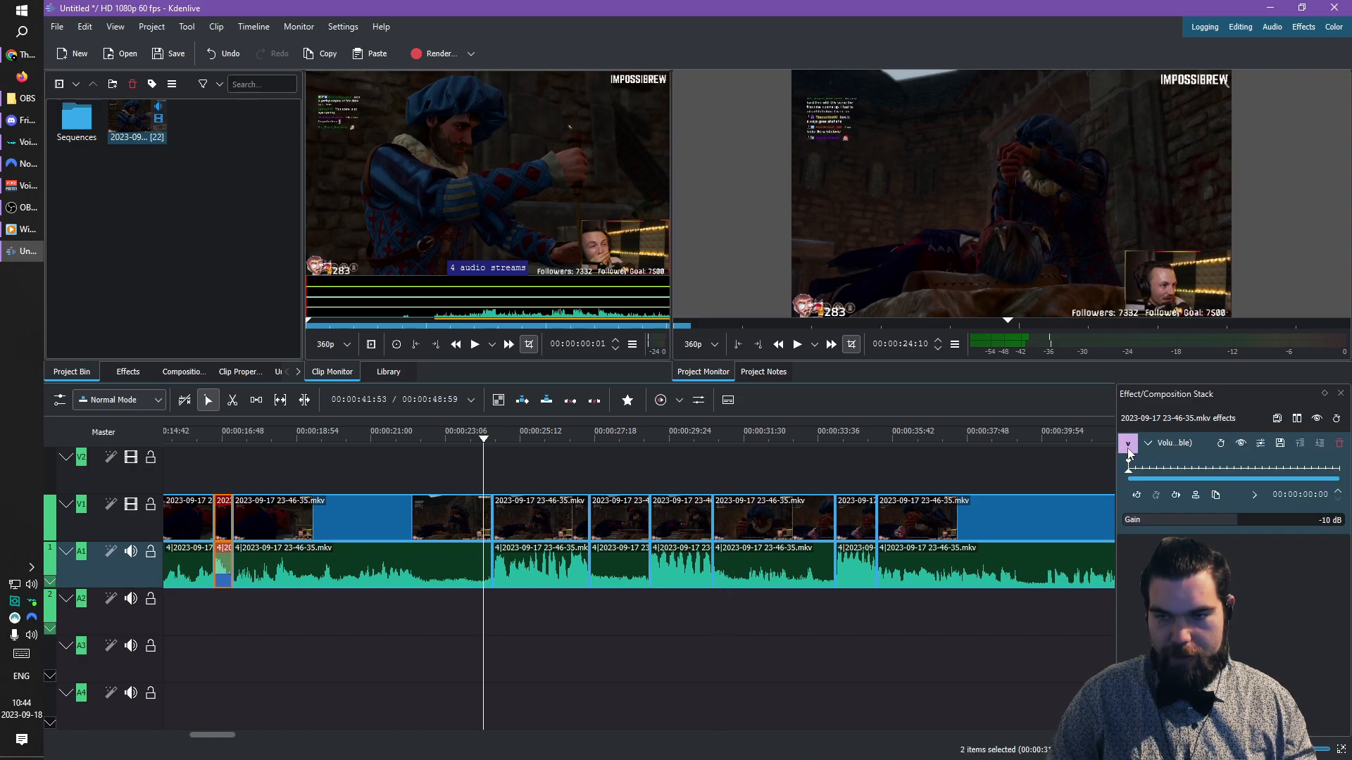
- Copy the -10 dB Volume (keyframable) effect from the short isolated peak onto the three newly isolated loud sections
left_click_drag(1127, 442, 556, 574)
left_click_drag(1127, 443, 848, 567)
- Play the timeline from 00:00:08:56 to about 00:00:39 to check the volume of all quieted sections
left_click_drag(407, 555, 429, 555)
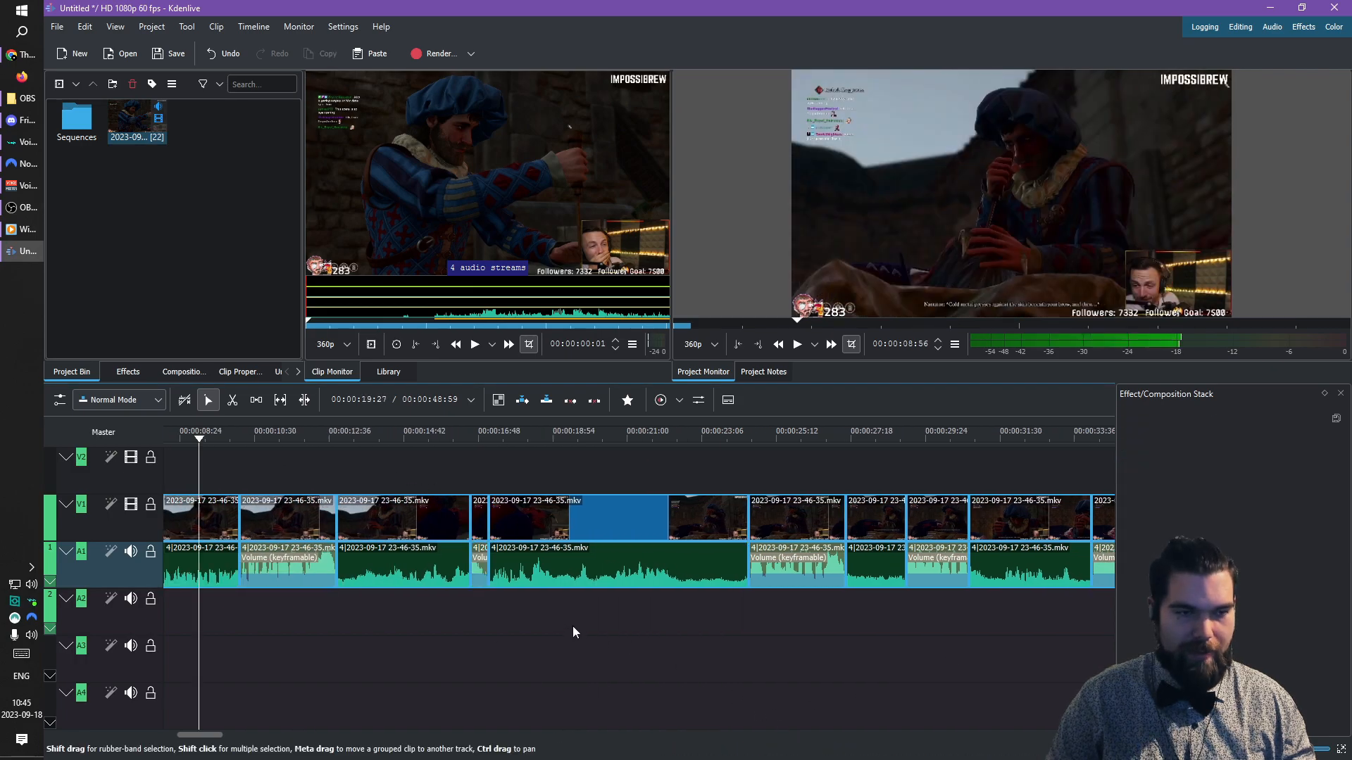
scroll(634, 644, "left", 2)
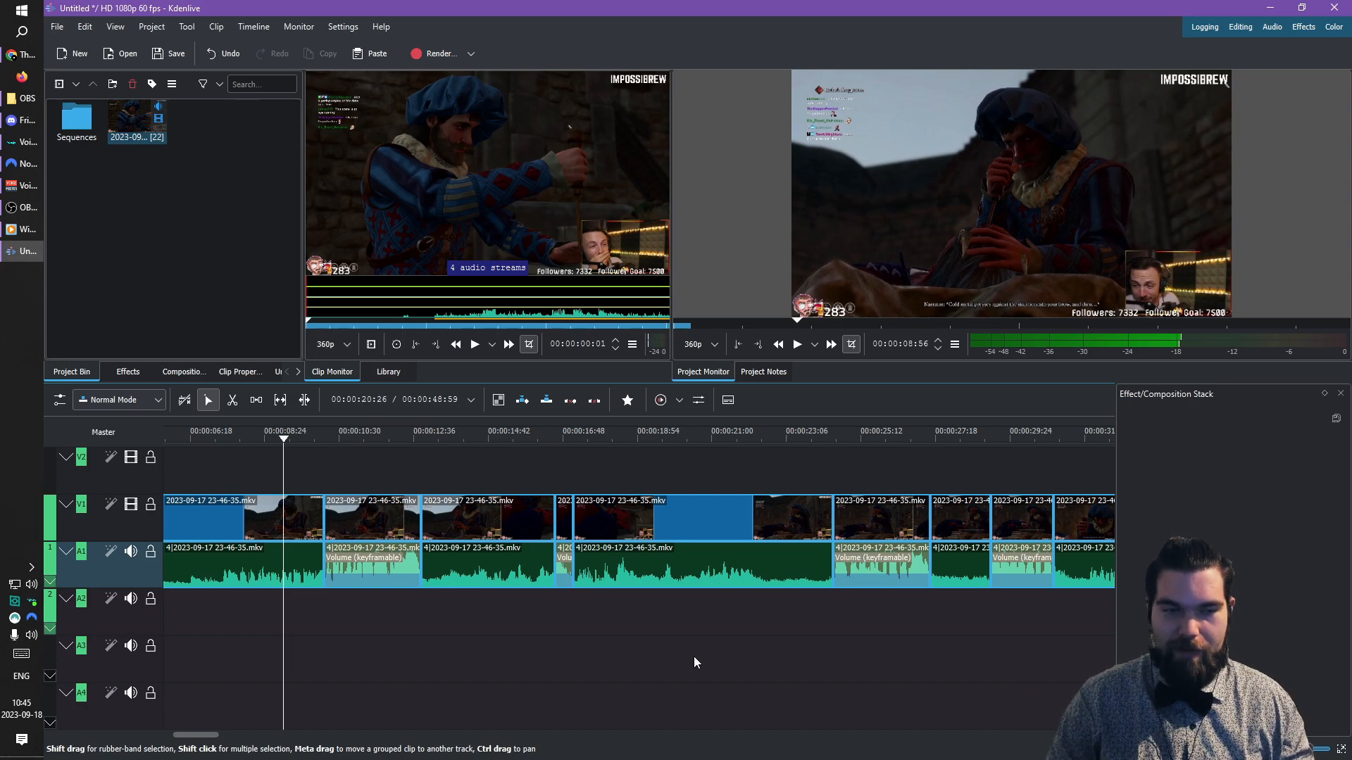
key("space")
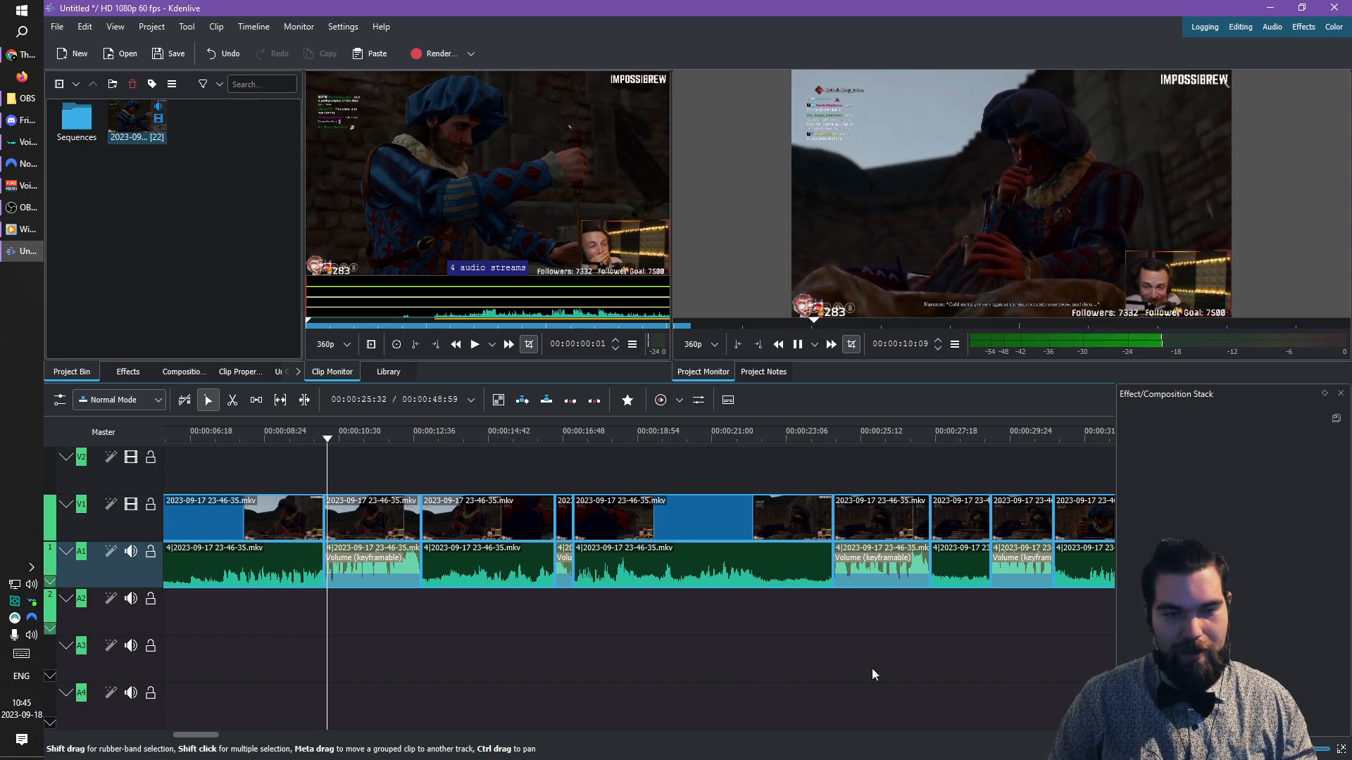
scroll(708, 681, "right", 2)
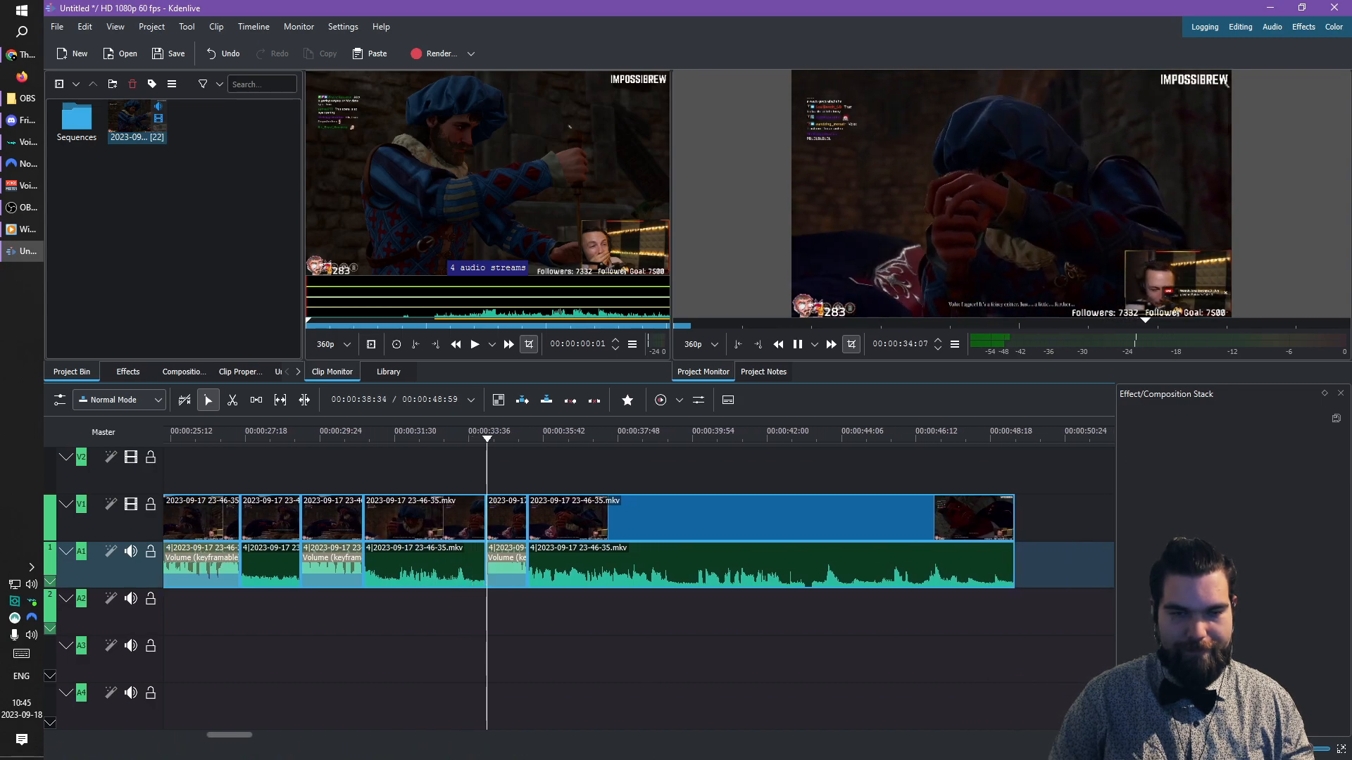
left_click_drag(857, 643, 733, 652)
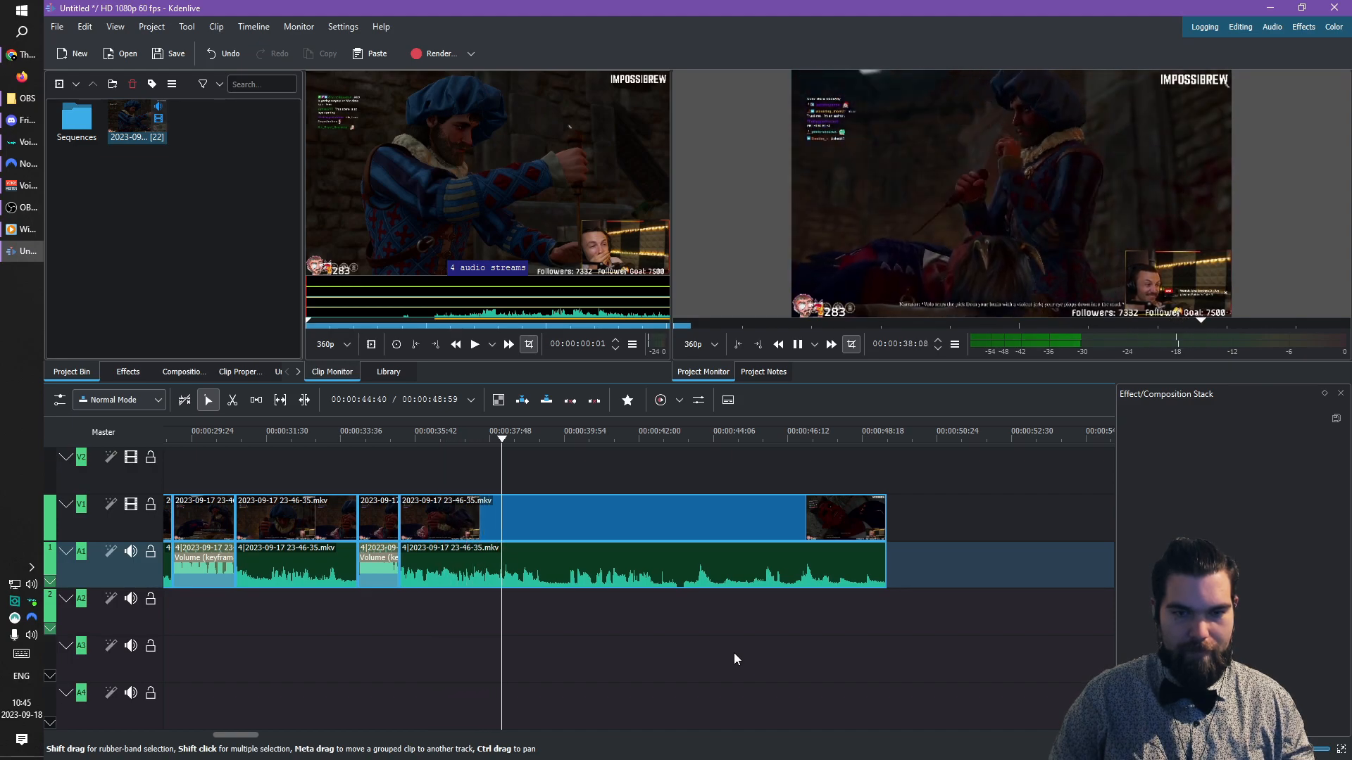
key("space")
- Look back over the edited timeline to its start and place the playhead at 00:00:14:44
left_click_drag(175, 507, 680, 506)
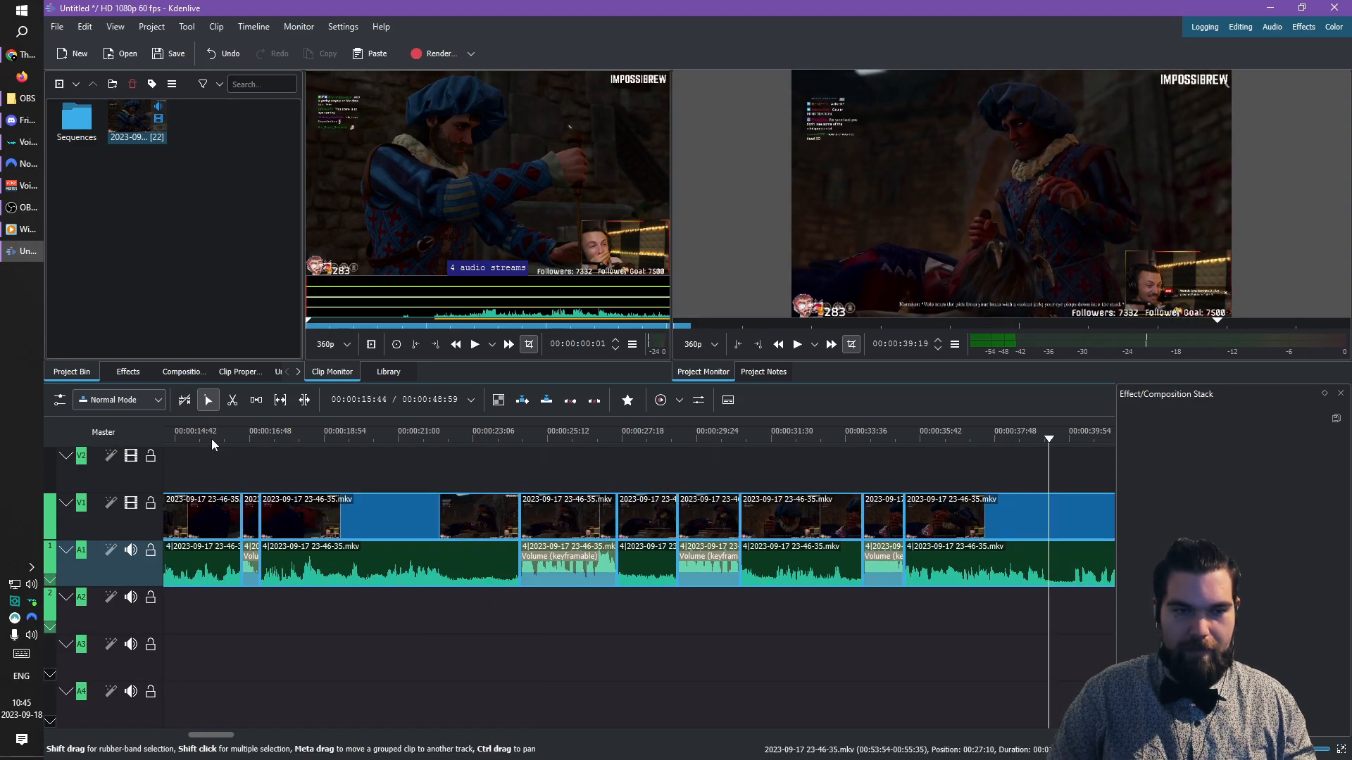
key("space")
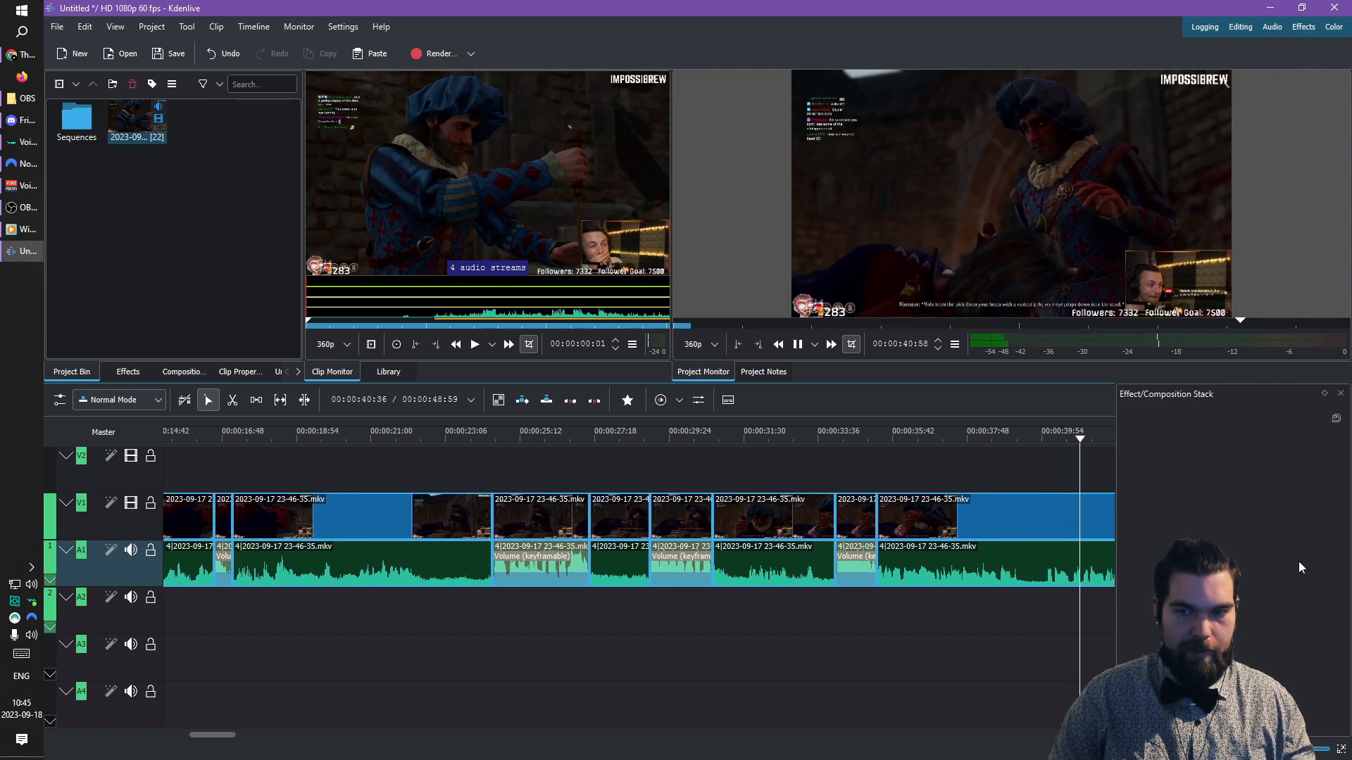
scroll(511, 470, "up", 2)
left_click(268, 468)
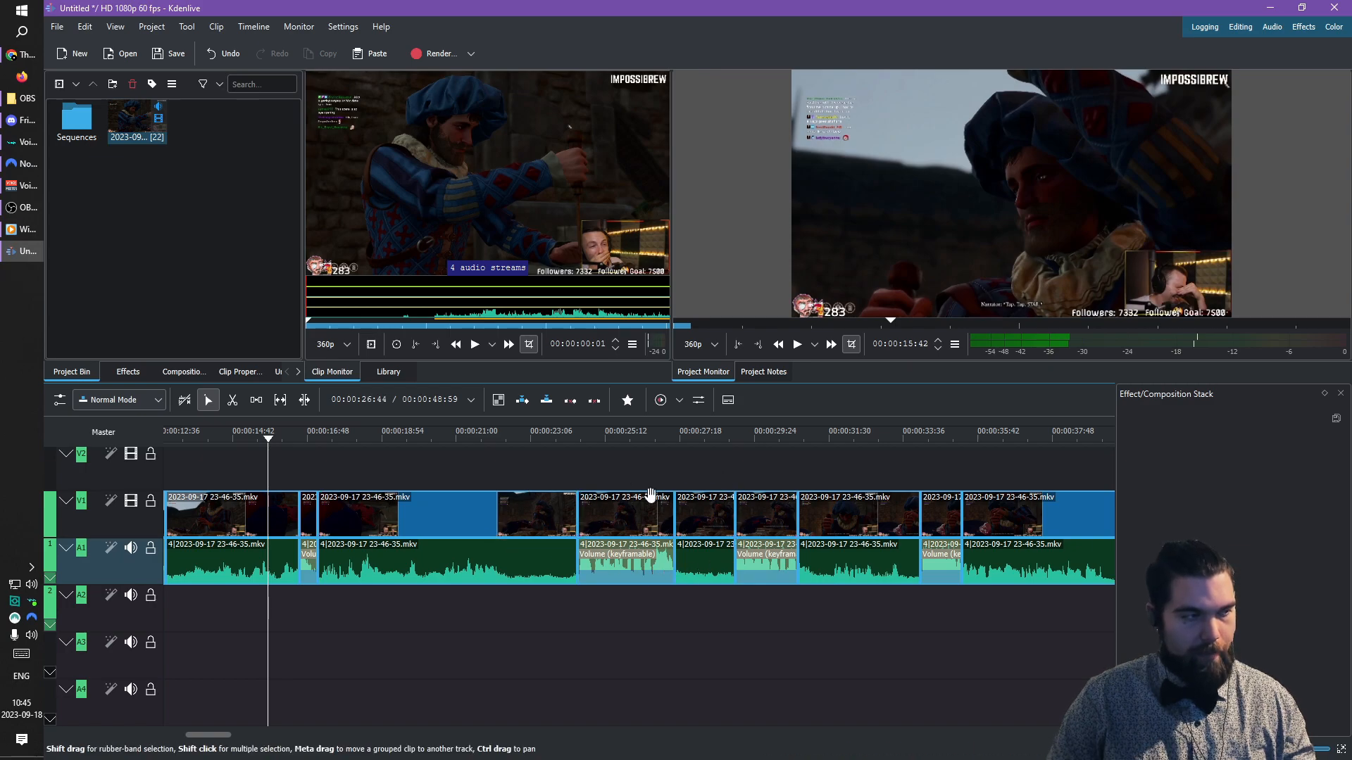
scroll(712, 589, "up", 3)
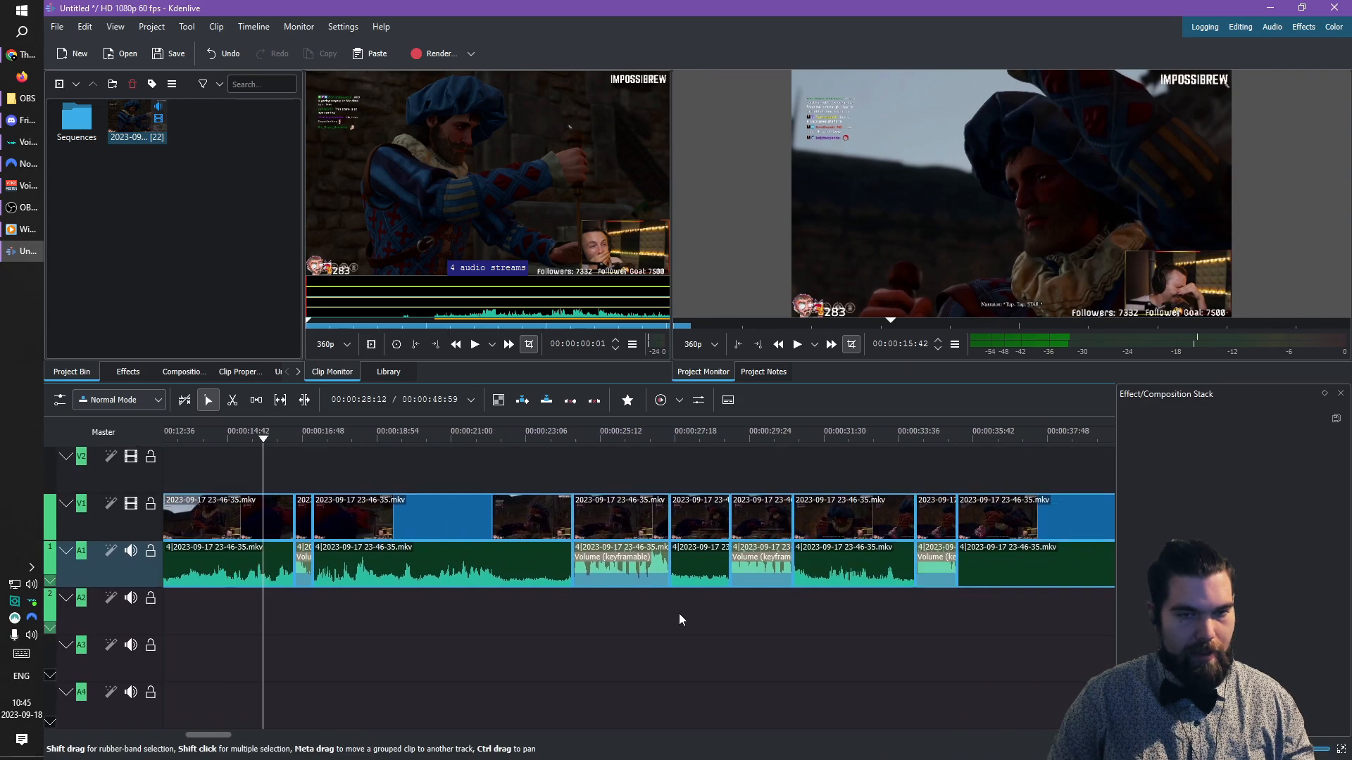
scroll(917, 601, "down", 2)
scroll(818, 595, "up", 5)
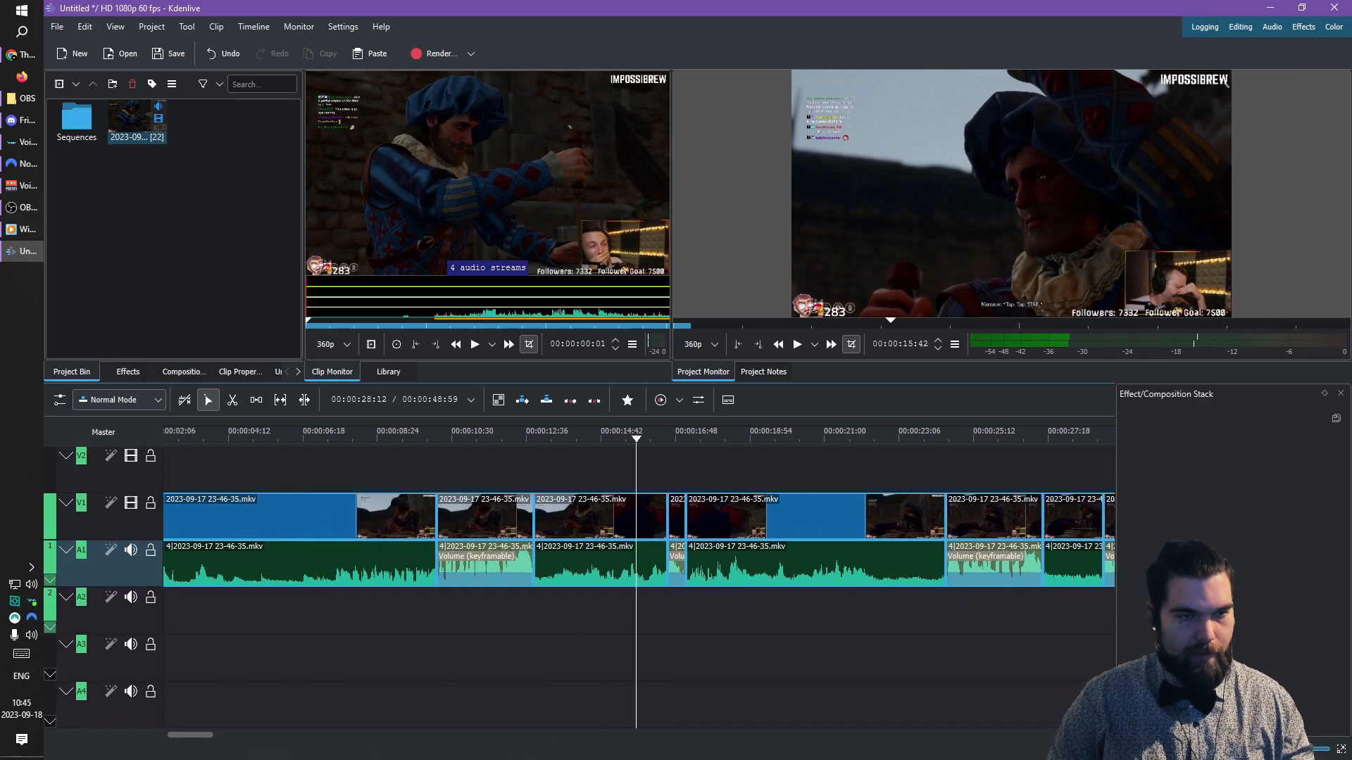
scroll(440, 625, "up", 1)
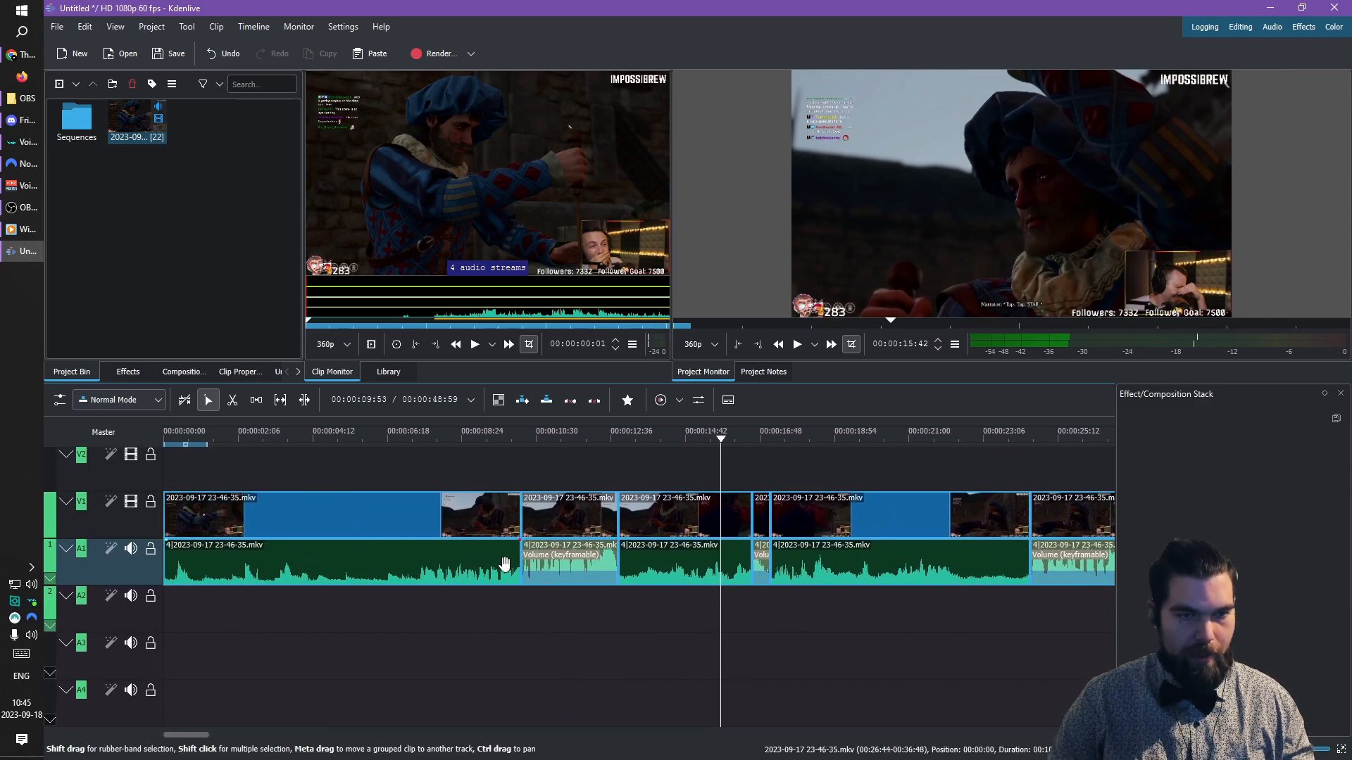
left_click(334, 520)
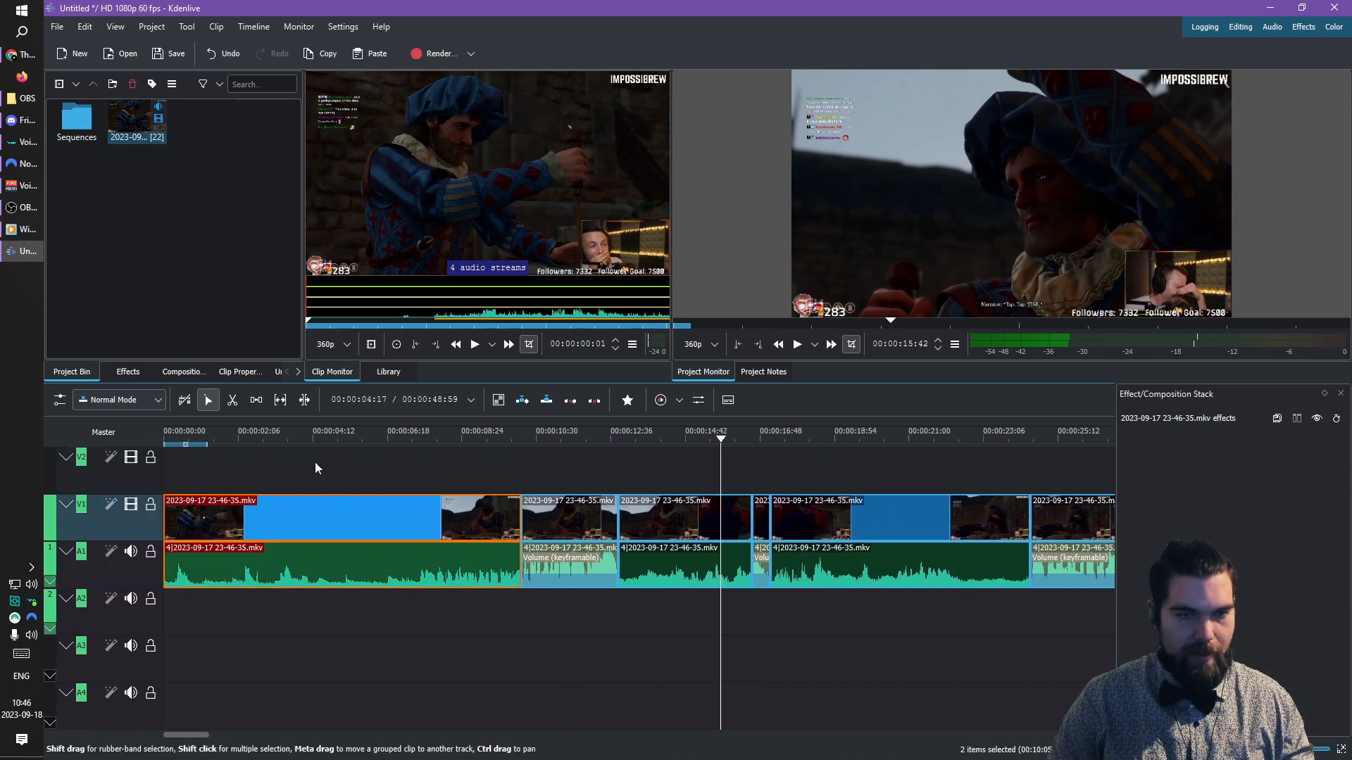
left_click(285, 470)
left_click_drag(327, 433, 686, 442)
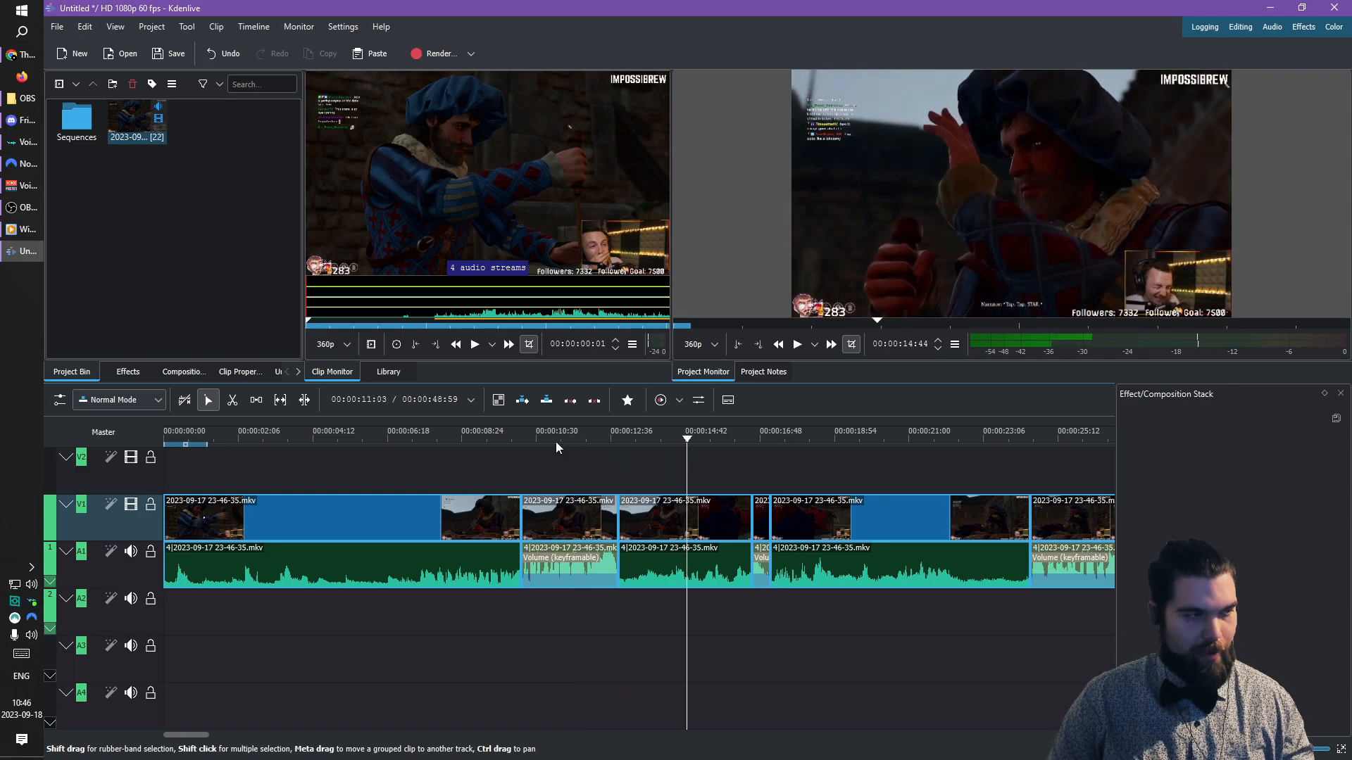
- View the Proxy Clips defaults in the Kdenlive configuration and close it without changes
left_click(343, 26)
left_click(395, 290)
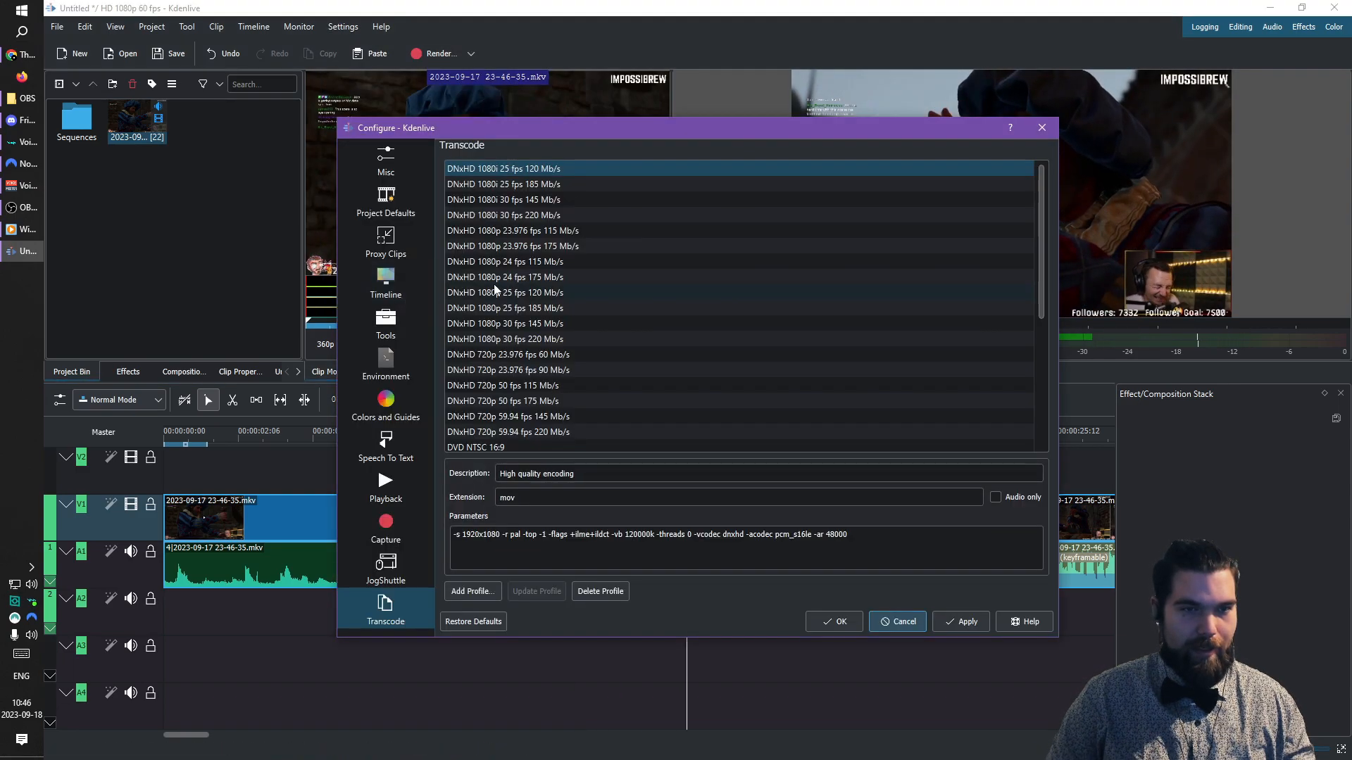
left_click(396, 250)
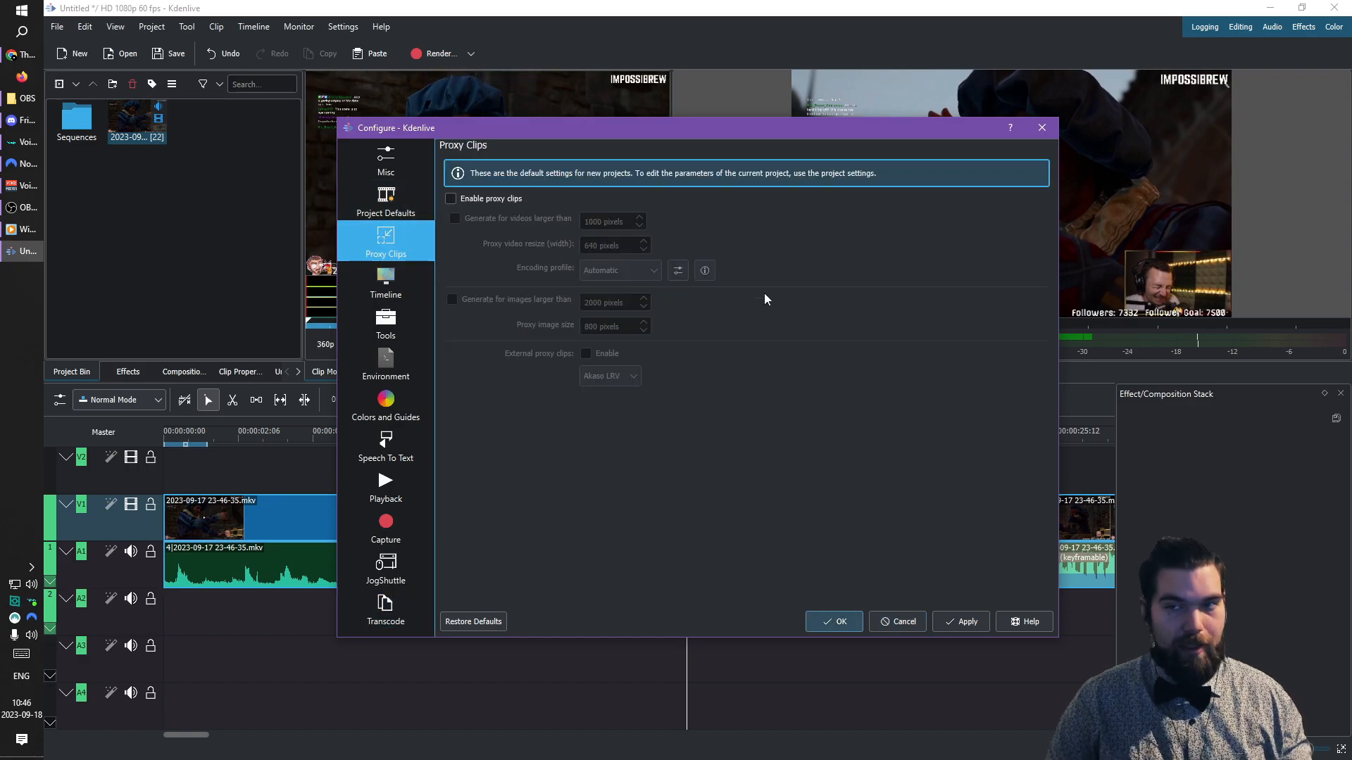
left_click(1042, 128)
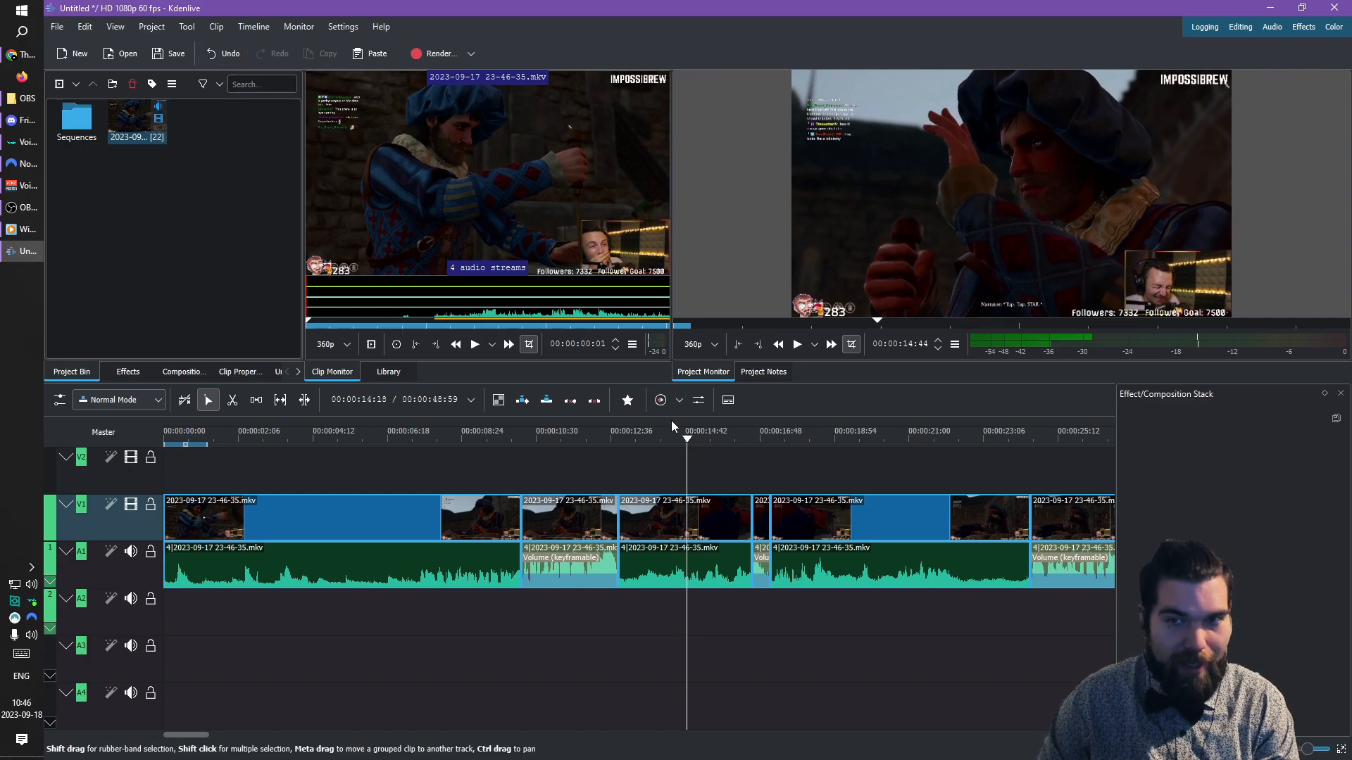
- Play from 00:00:11:22 and replay from 00:00:15:09 to find the subtitle moment worth emphasising
left_click(567, 470)
key("space")
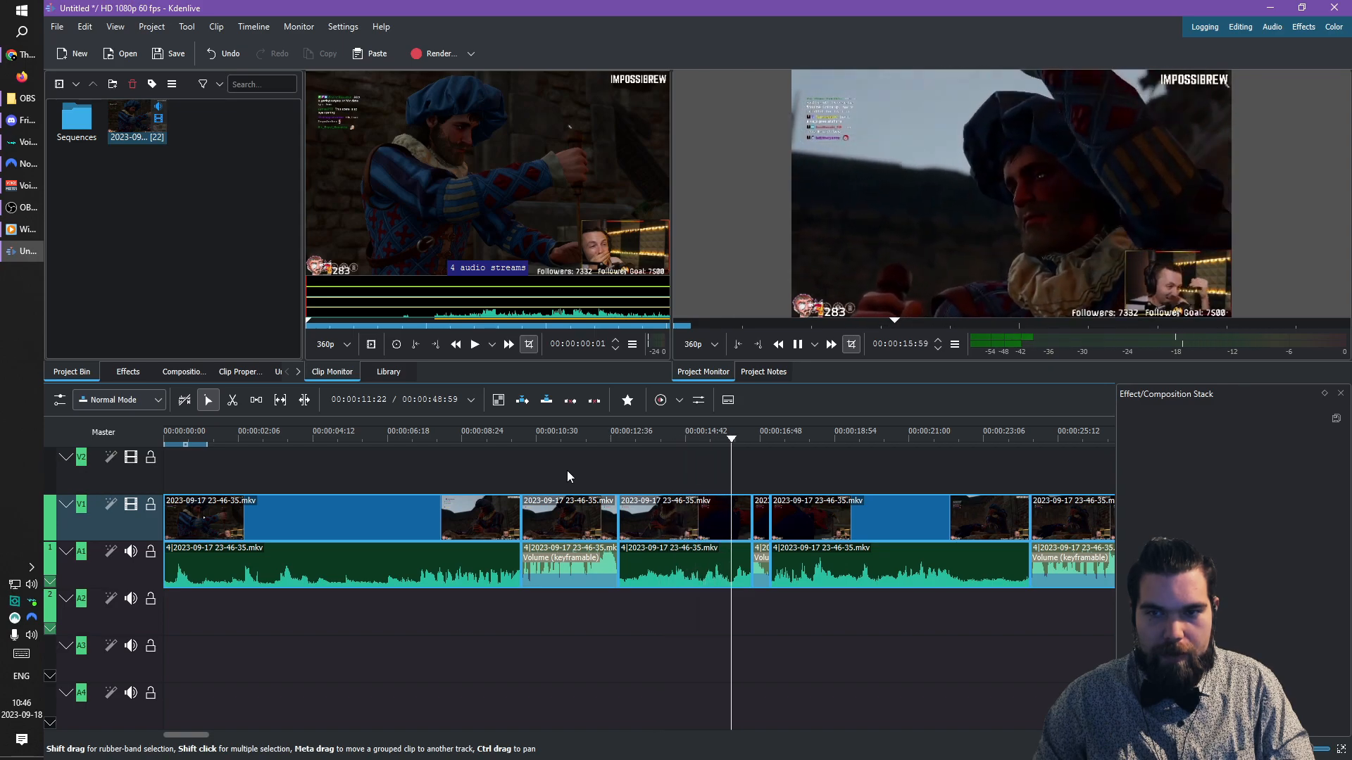
left_click(507, 476)
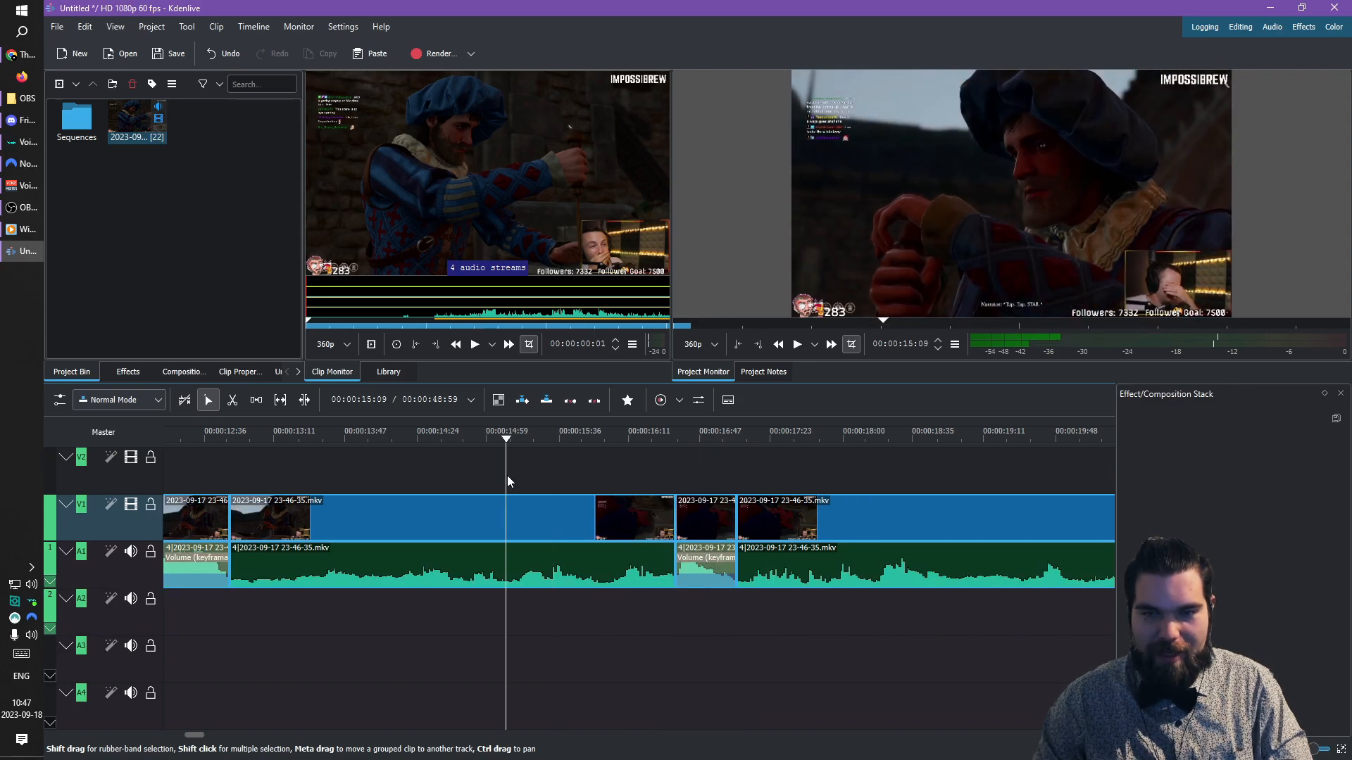
key("space")
key("space")
- Isolate the subtitle moment as its own clip, cutting at 00:00:15:15 and 39 frames after it
key("x")
left_click(518, 516)
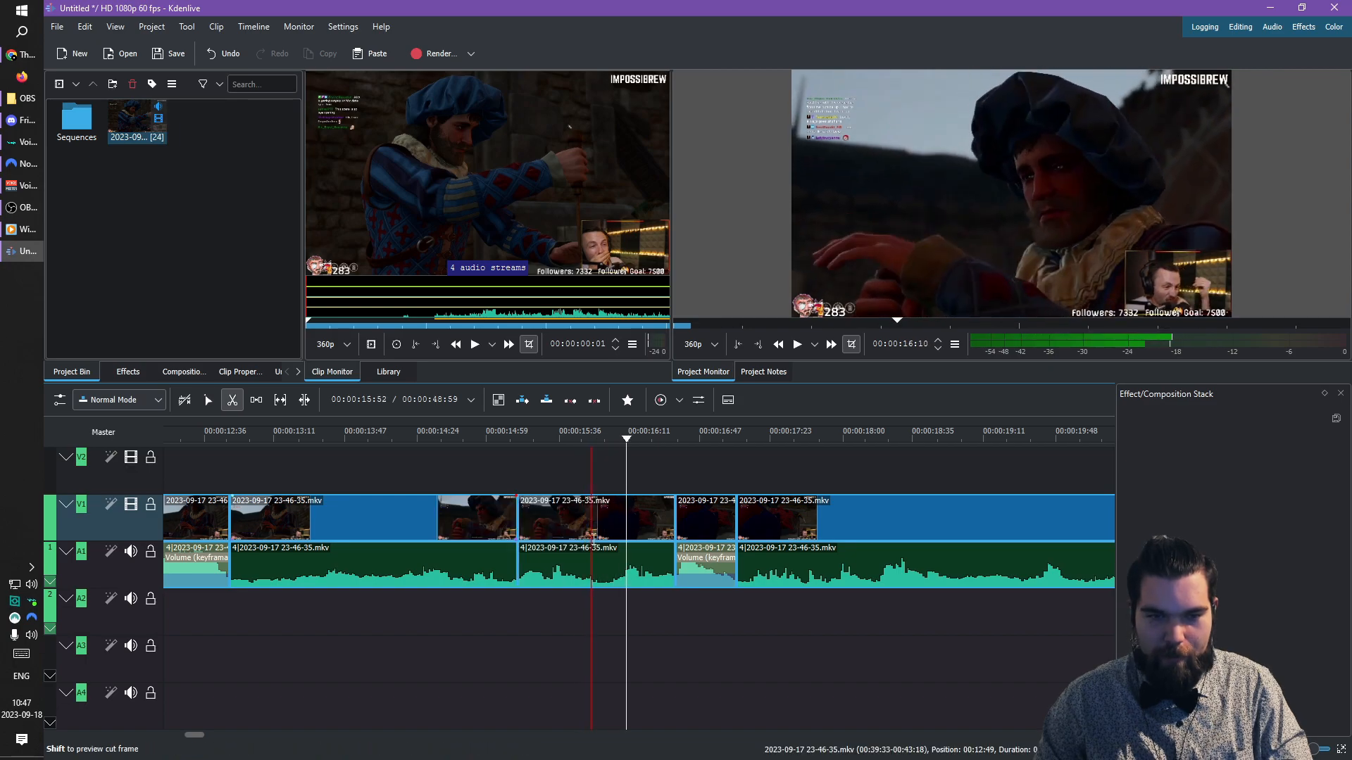
left_click(593, 538)
key("s")
- Add a Transform effect to the isolated 39-frame clip and place the playhead on it at 00:00:15:36
right_click(562, 518)
mouse_move(673, 491)
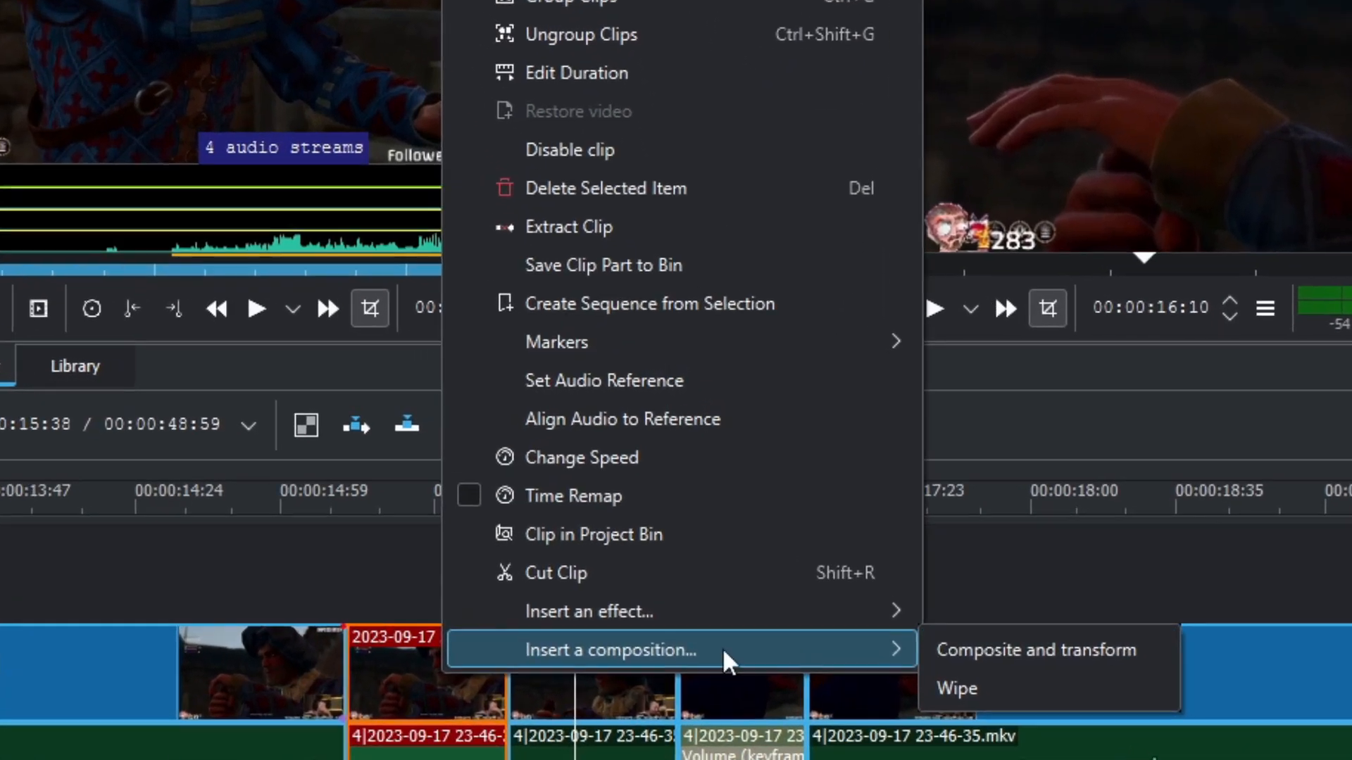
left_click(1065, 704)
left_click(401, 648)
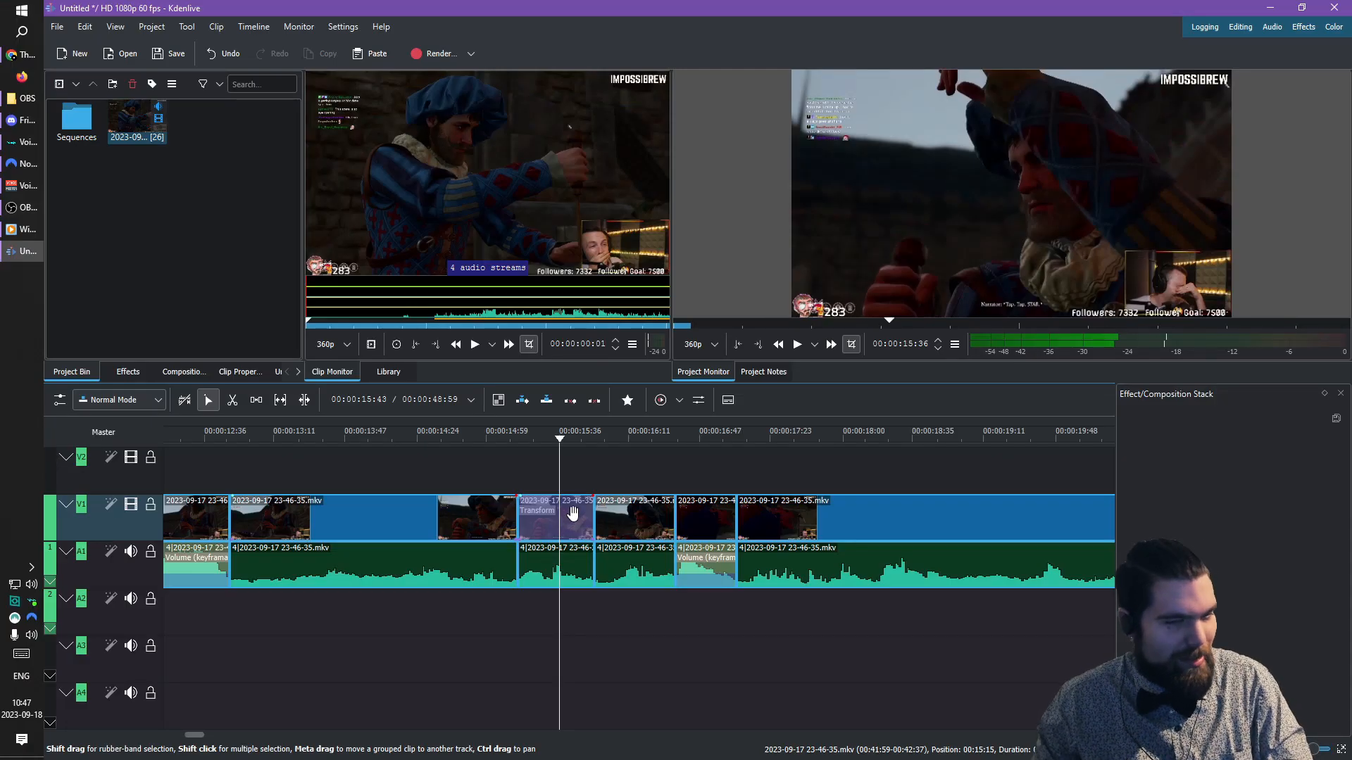
- Enlarge the transformed clip's picture to 350 % and position it at X -2627, Y -2964 to frame the subtitle
left_click(564, 519)
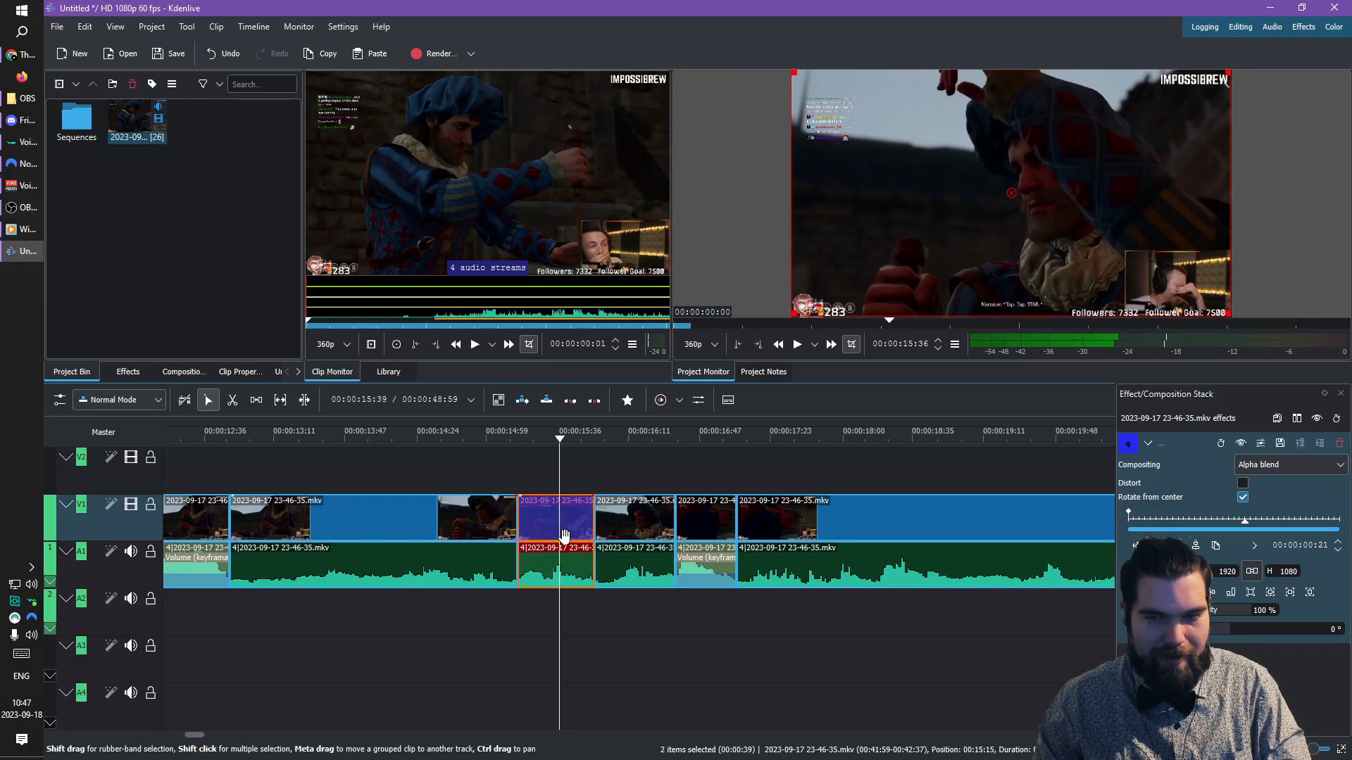
left_click_drag(1227, 73, 1351, 2)
left_click_drag(1202, 610, 1130, 622)
left_click_drag(1012, 195, 980, 115)
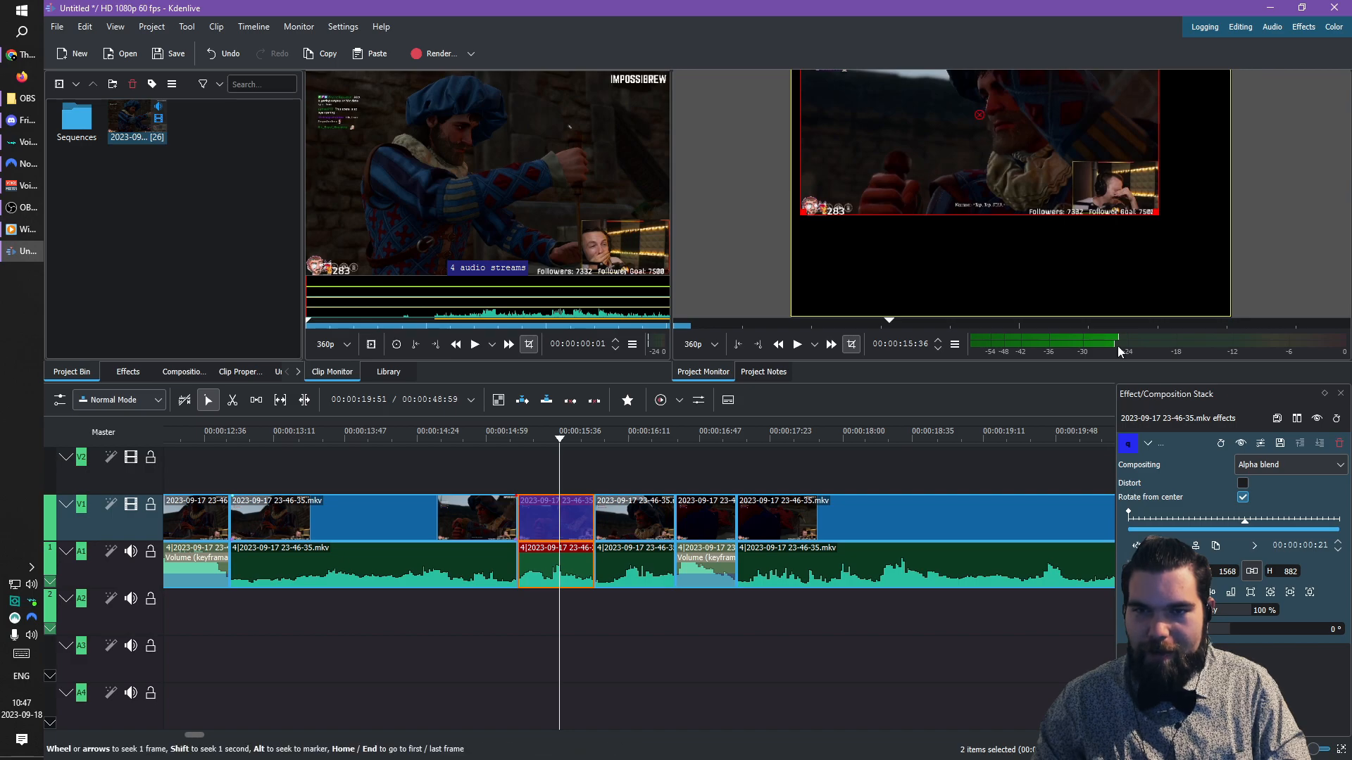
scroll(981, 114, "up", 5)
scroll(980, 114, "up", 5)
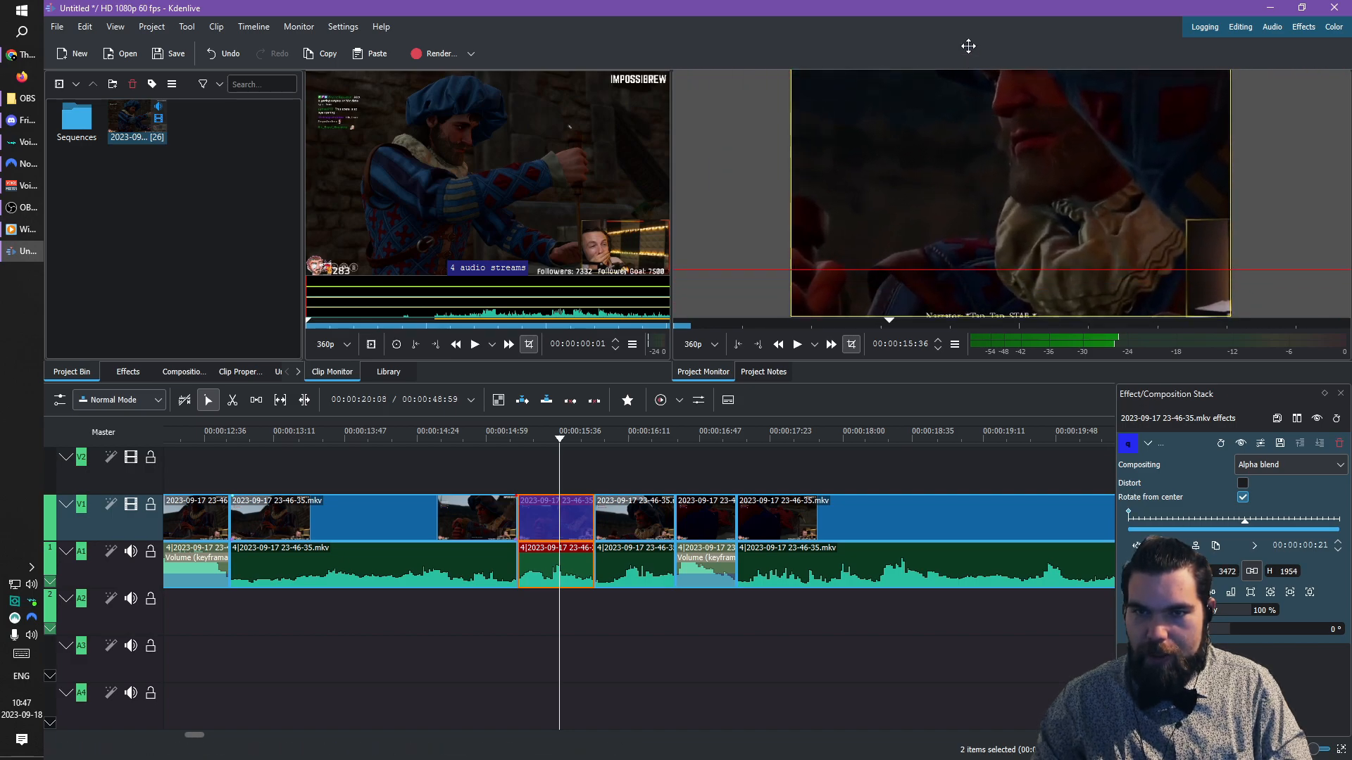
scroll(980, 115, "up", 2)
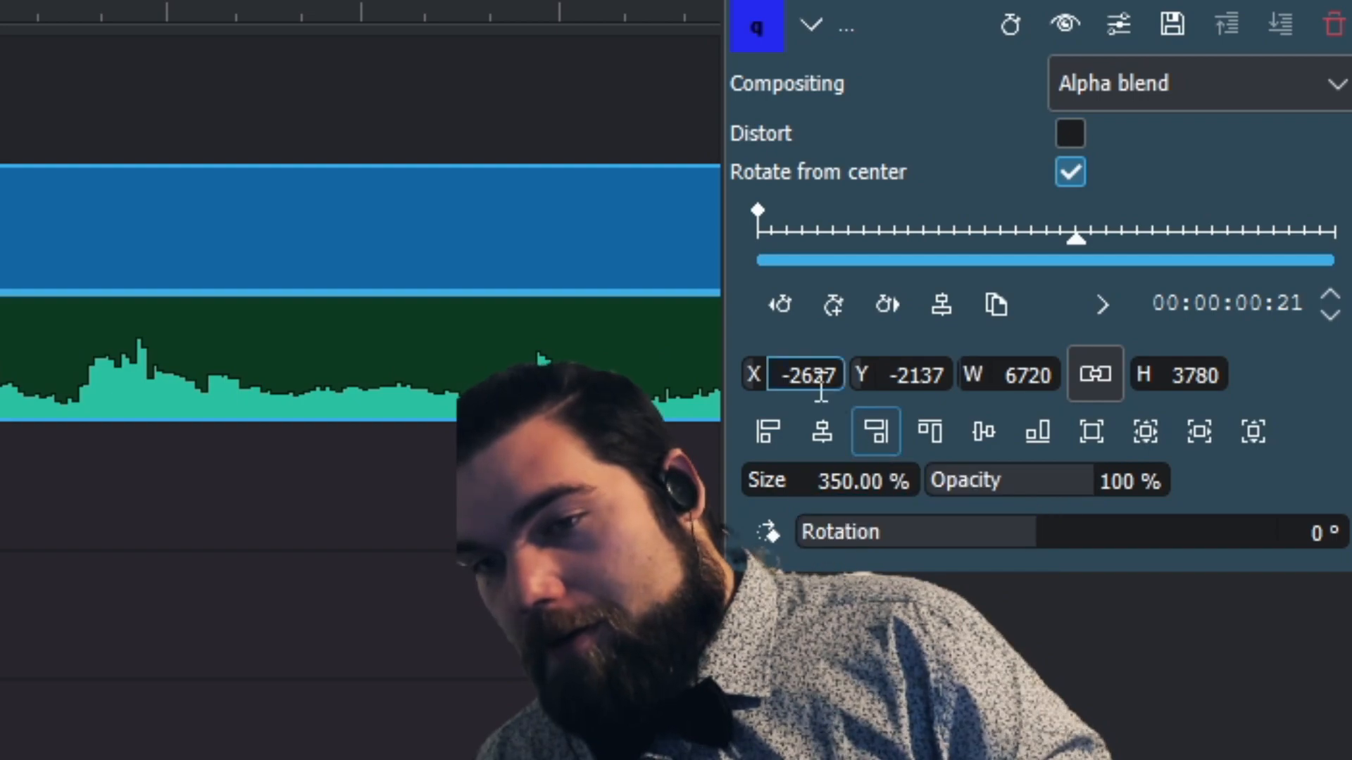
left_click_drag(866, 390, 585, 569)
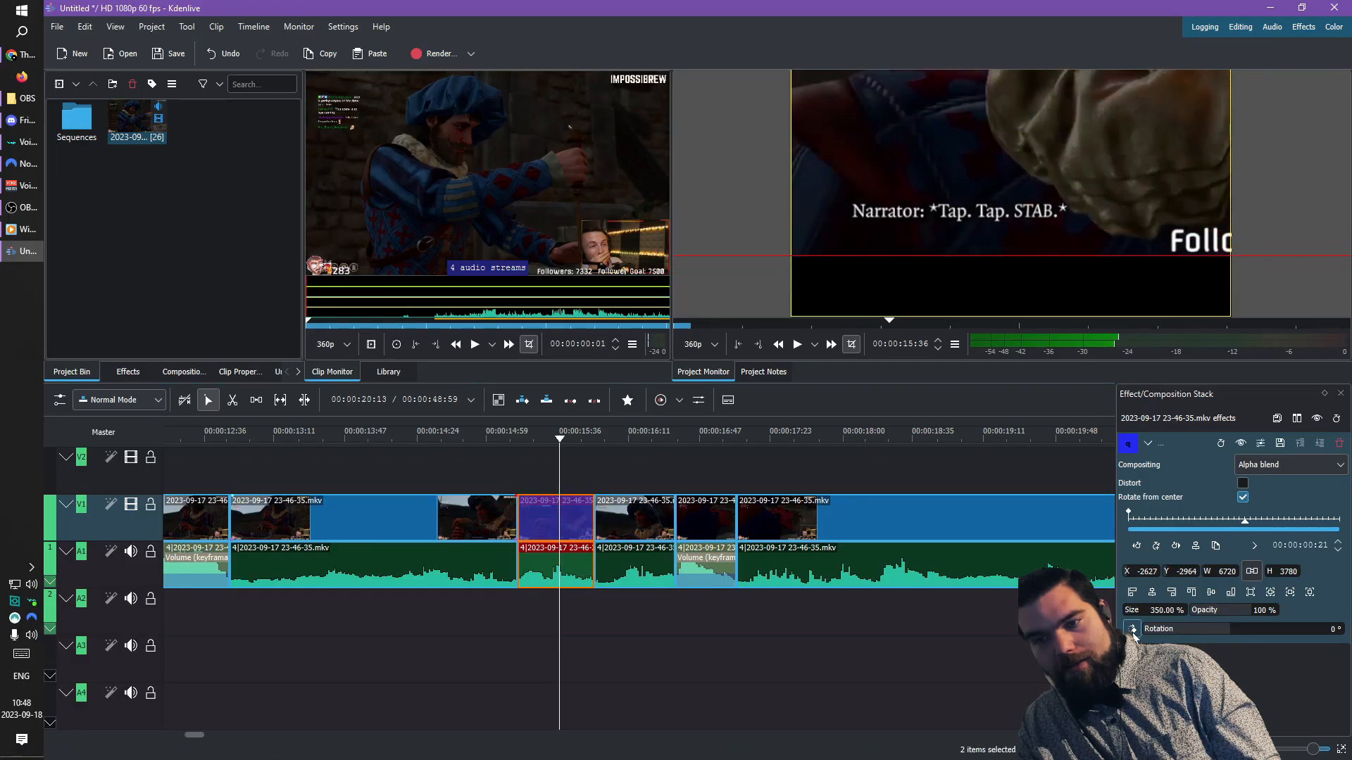
- Enlarge the picture further to W 17152, H 9648 and shift it so "*Tap. Tap. STAB.*" fills the frame
left_click_drag(1139, 612, 1166, 610)
left_click_drag(981, 592, 440, 584)
left_click_drag(1143, 571, 854, 576)
left_click_drag(1152, 609, 1188, 610)
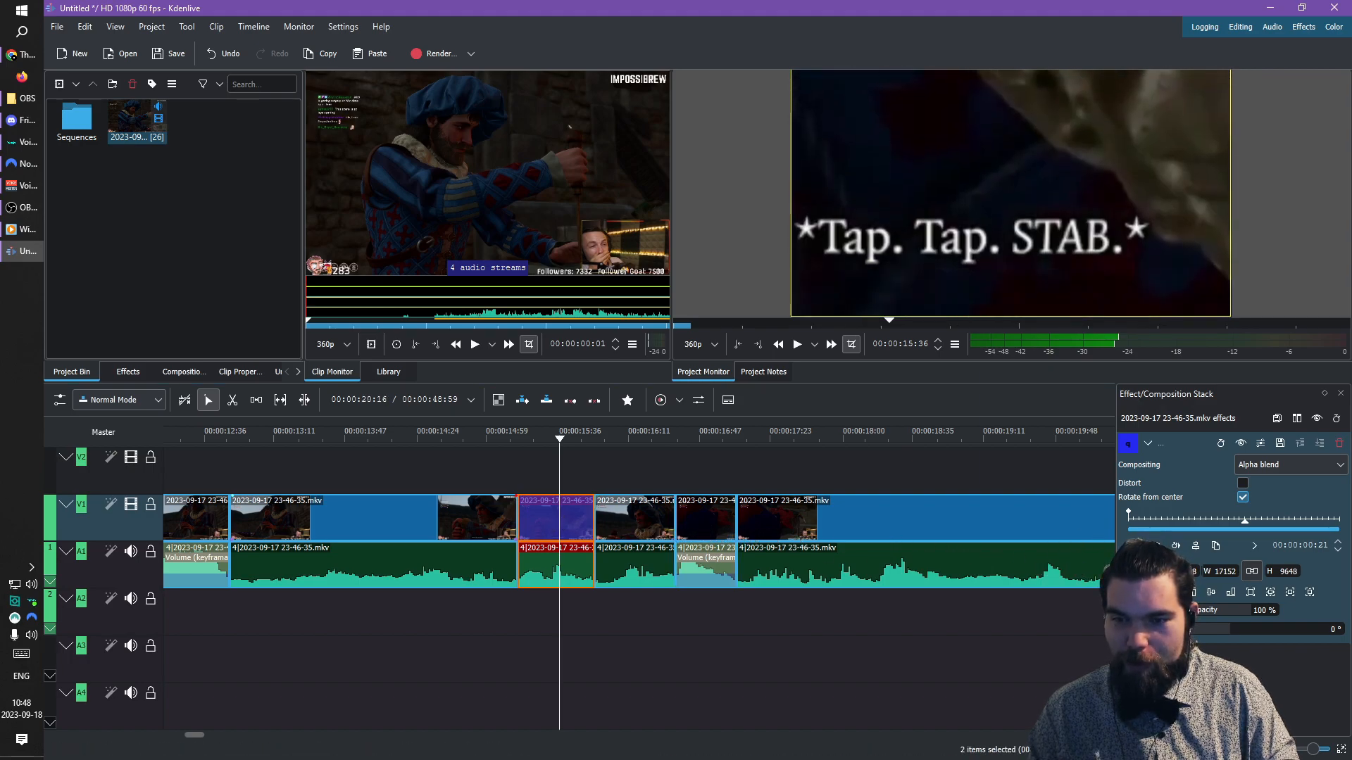
- Deselect the clip and play through the subtitle zoom to about 00:00:17:17 to check it
left_click(611, 618)
scroll(586, 598, "down", 3)
key("space")
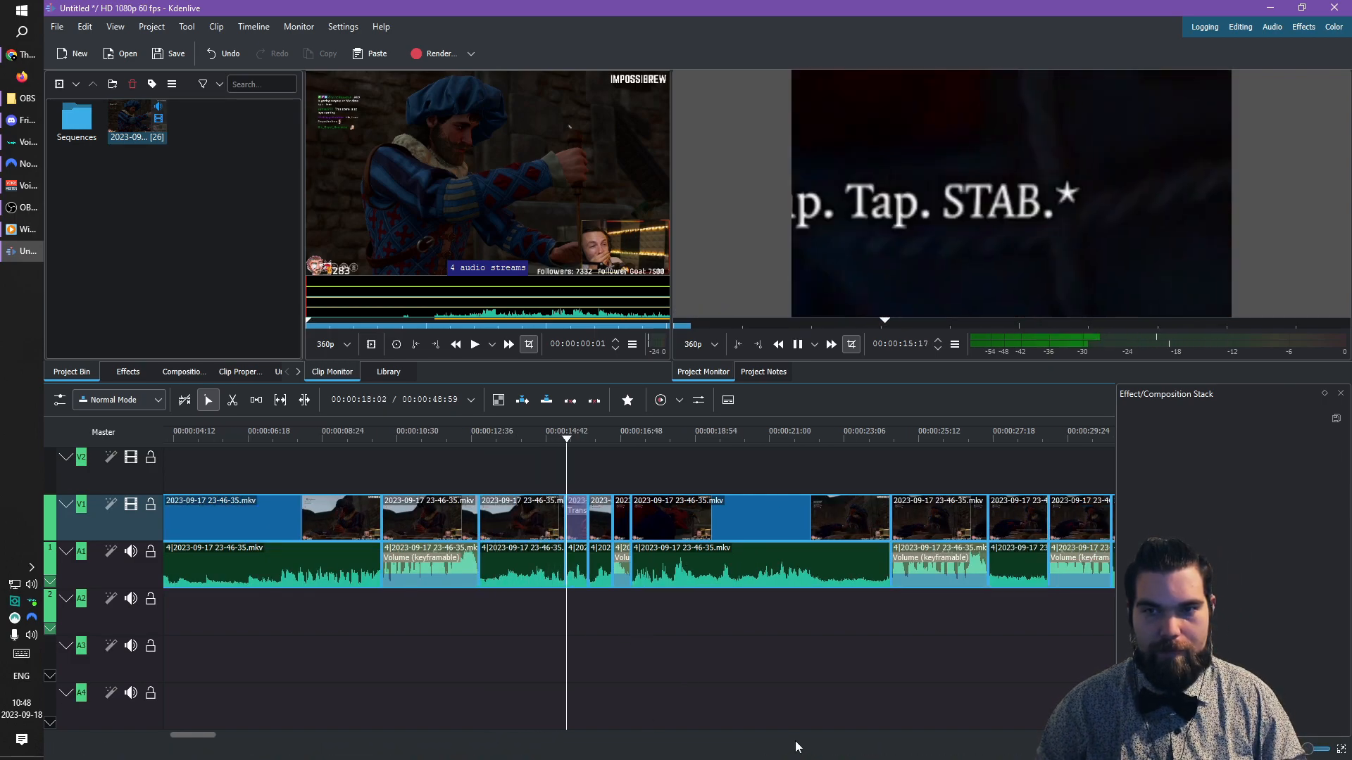
key("space")
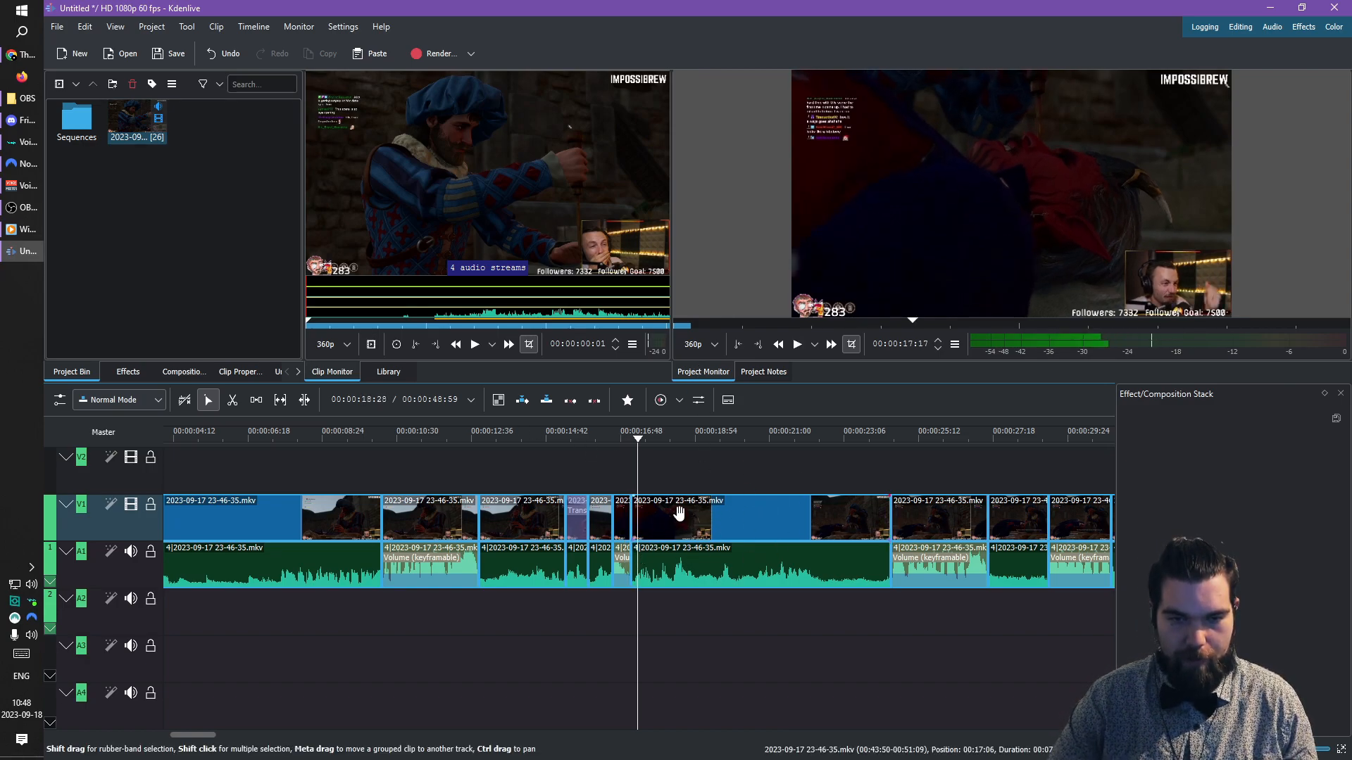
- Move the long clip after the short quieted peak onto tracks V2 and A2 and shift it about five frames earlier, overlapping the preceding clip
left_click(678, 515)
left_click_drag(677, 521, 677, 473)
scroll(645, 510, "up", 3)
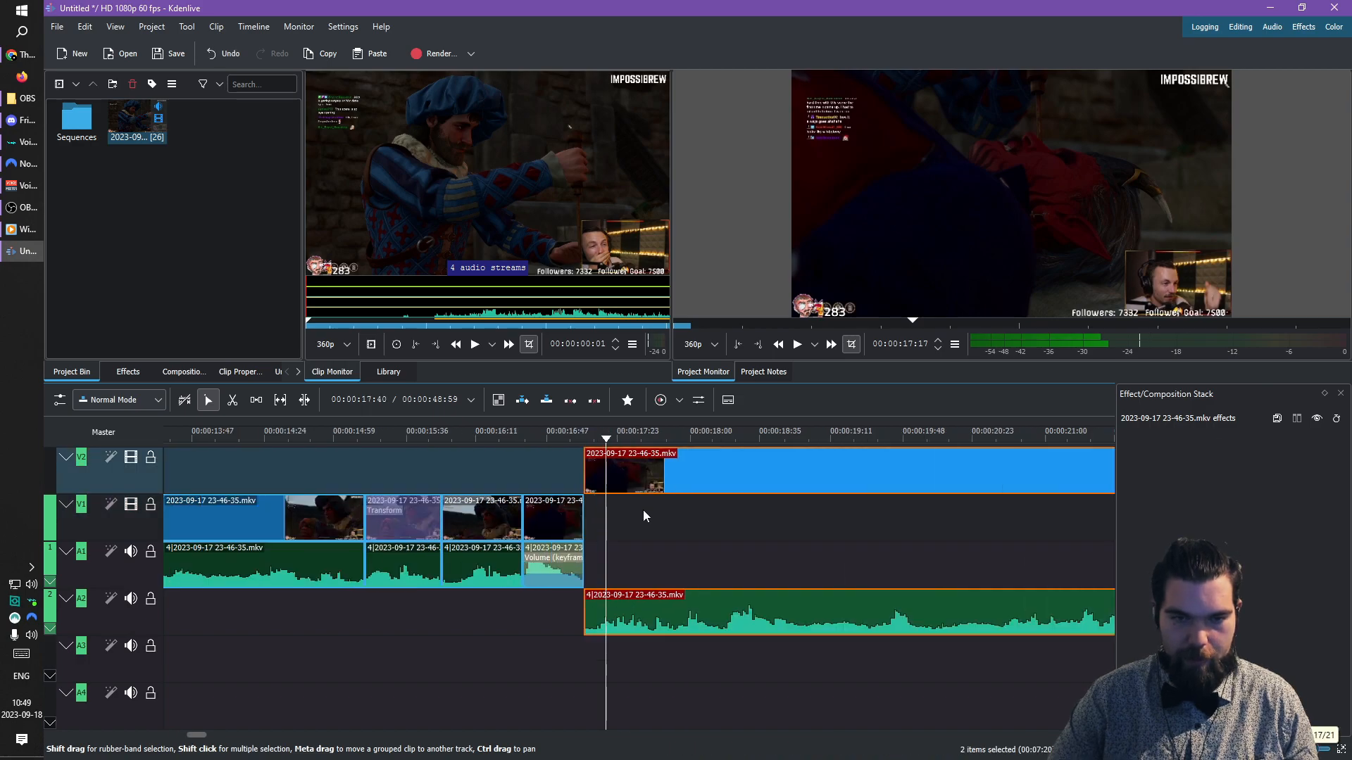
left_click_drag(593, 484, 572, 481)
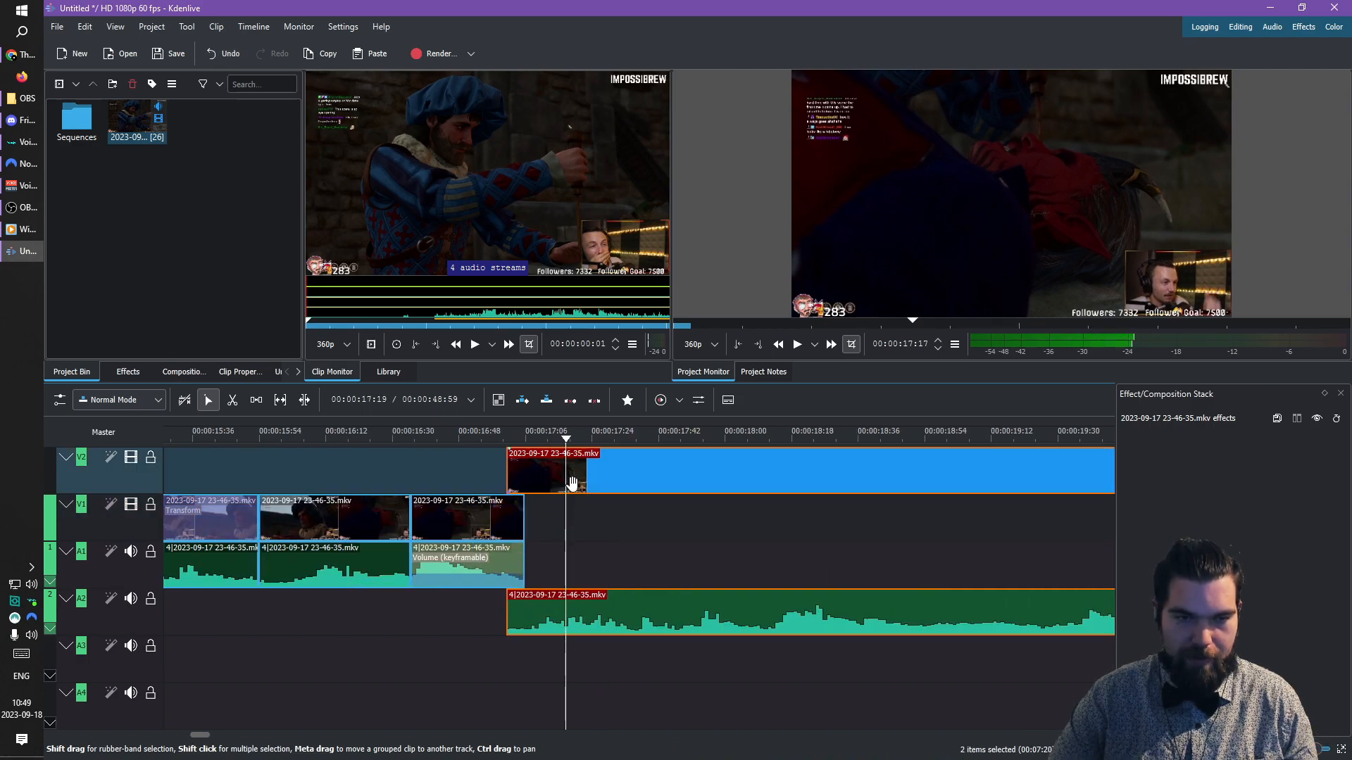
- Add a default-length fade-in at the start of the long overlapping clip on track V2, at about 00:00:16:13
left_click(479, 469)
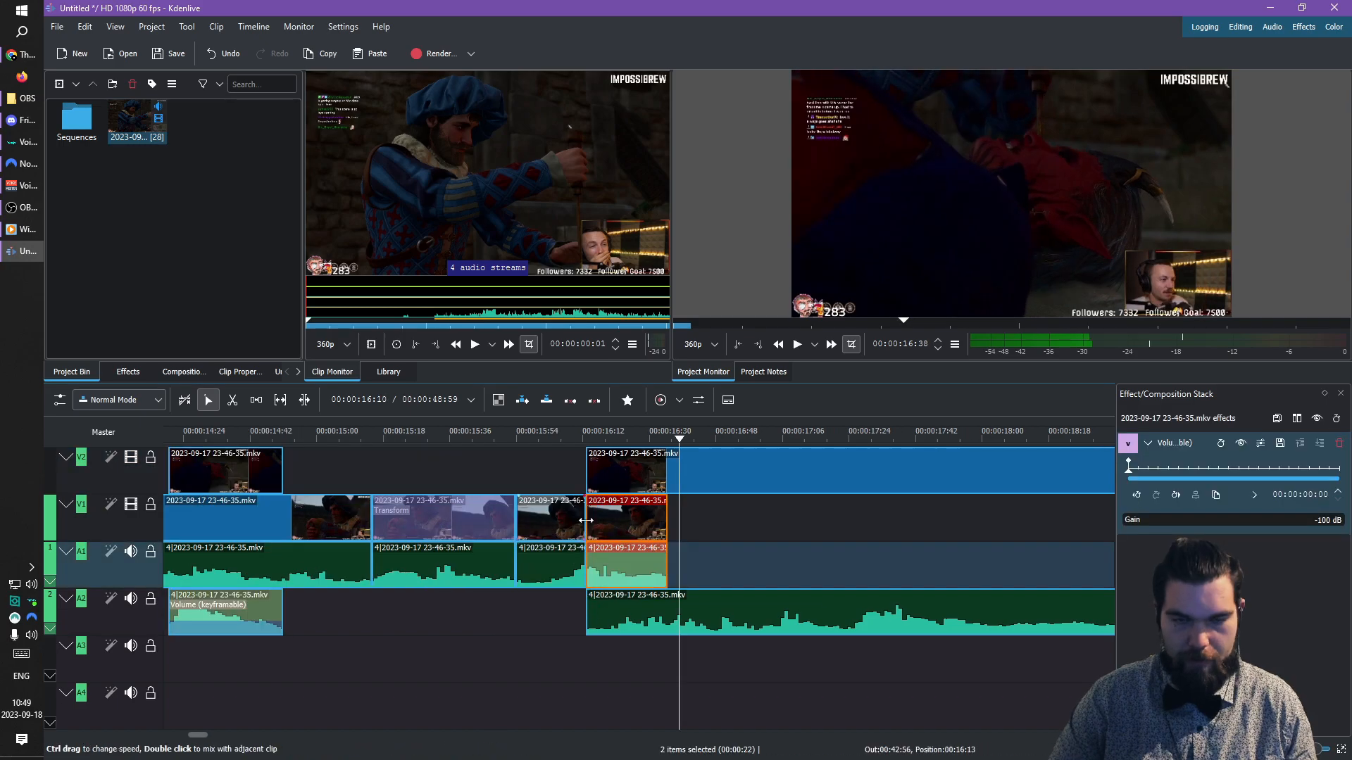
left_click(577, 451)
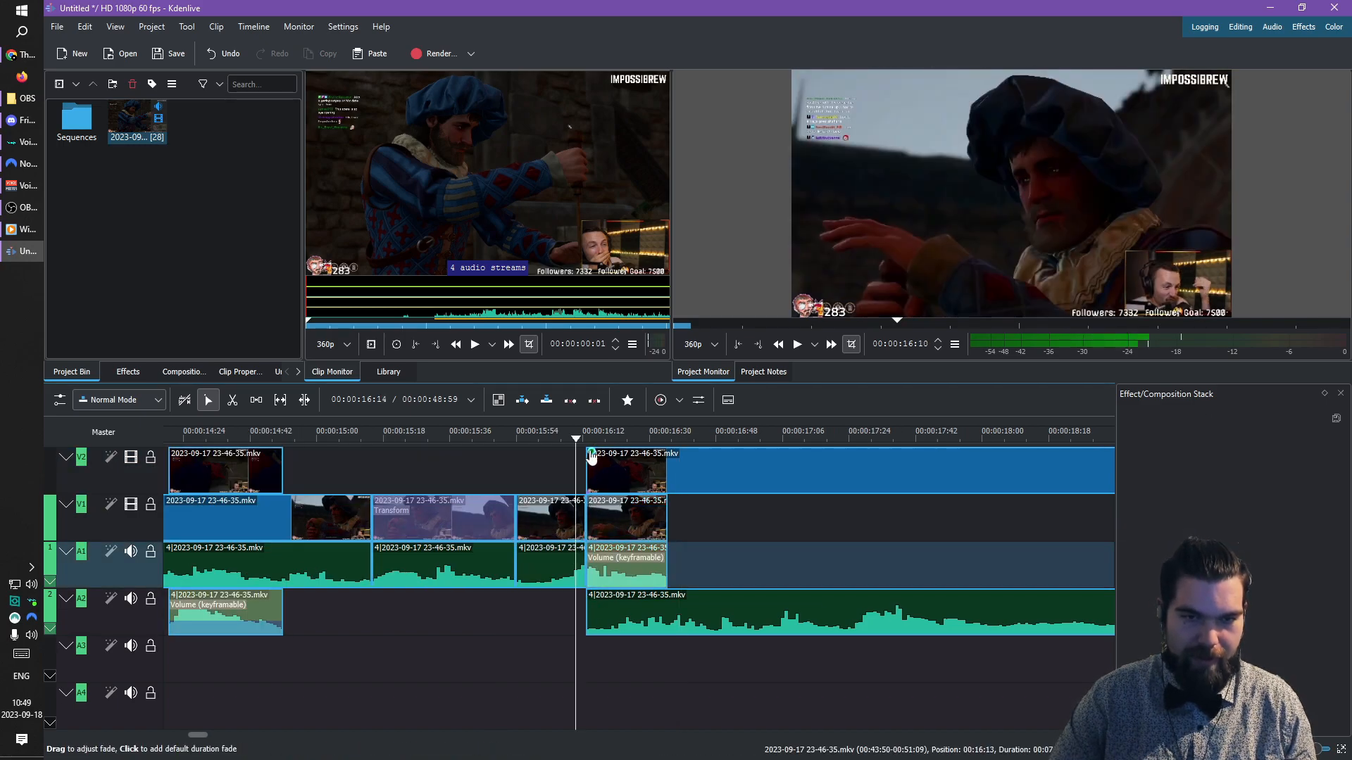
left_click_drag(591, 458, 593, 458)
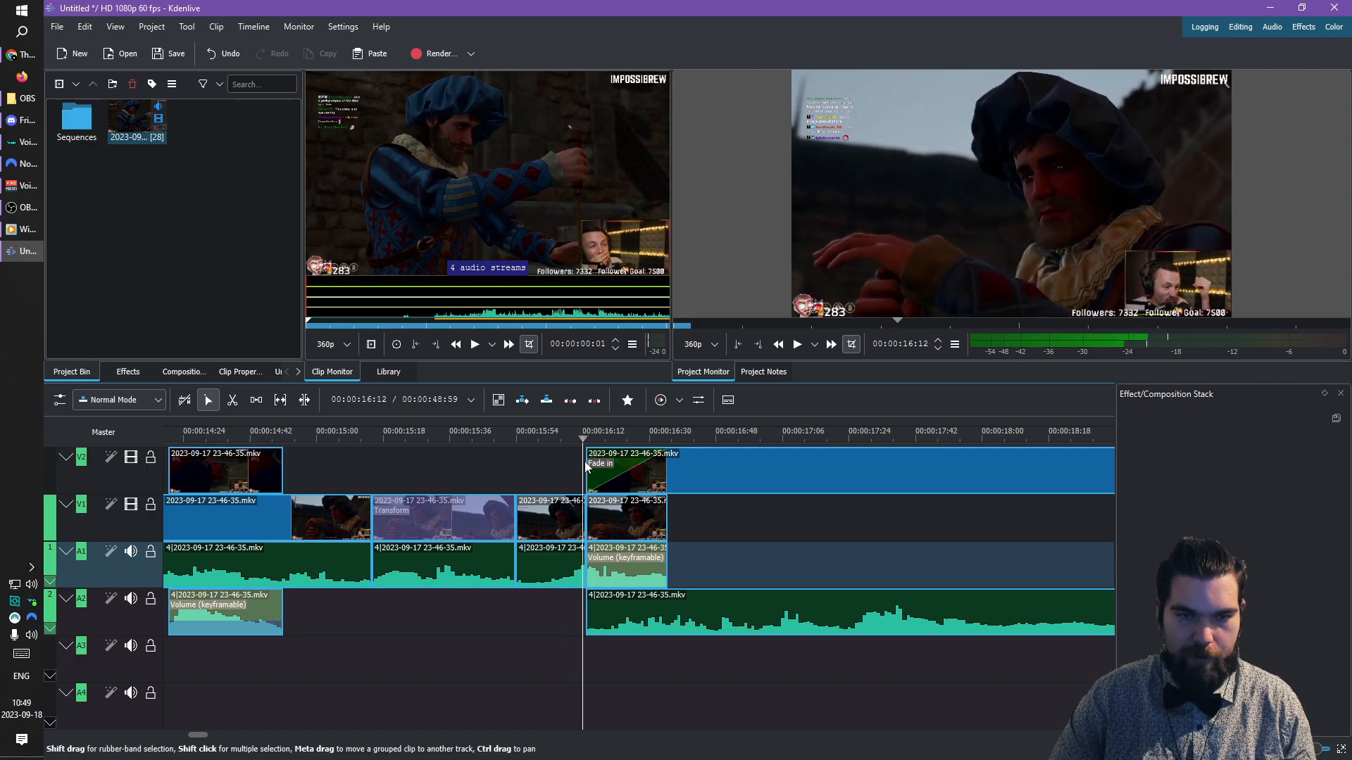
- Play from the zoomed subtitle clip into the overlapping clip to check the transition and its fade-in
left_click(514, 471)
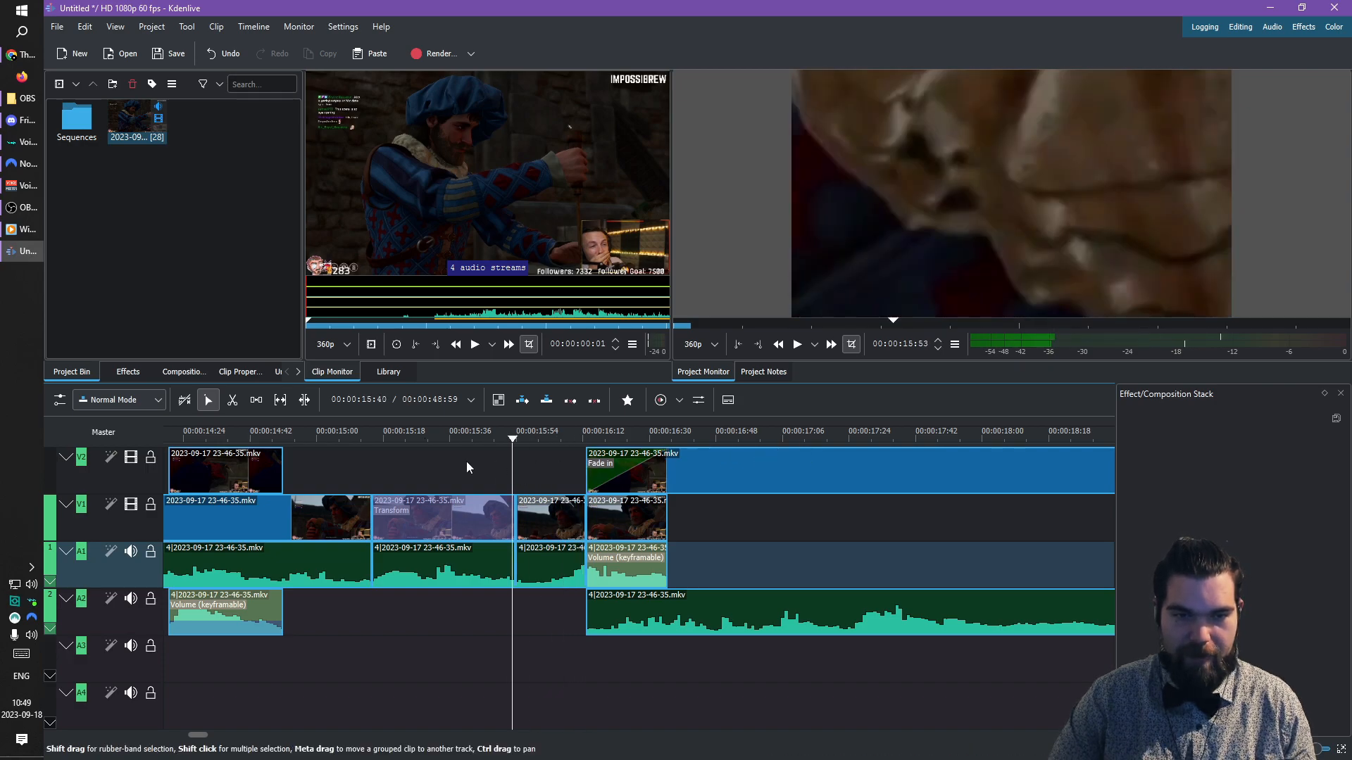
key("space")
key("space")
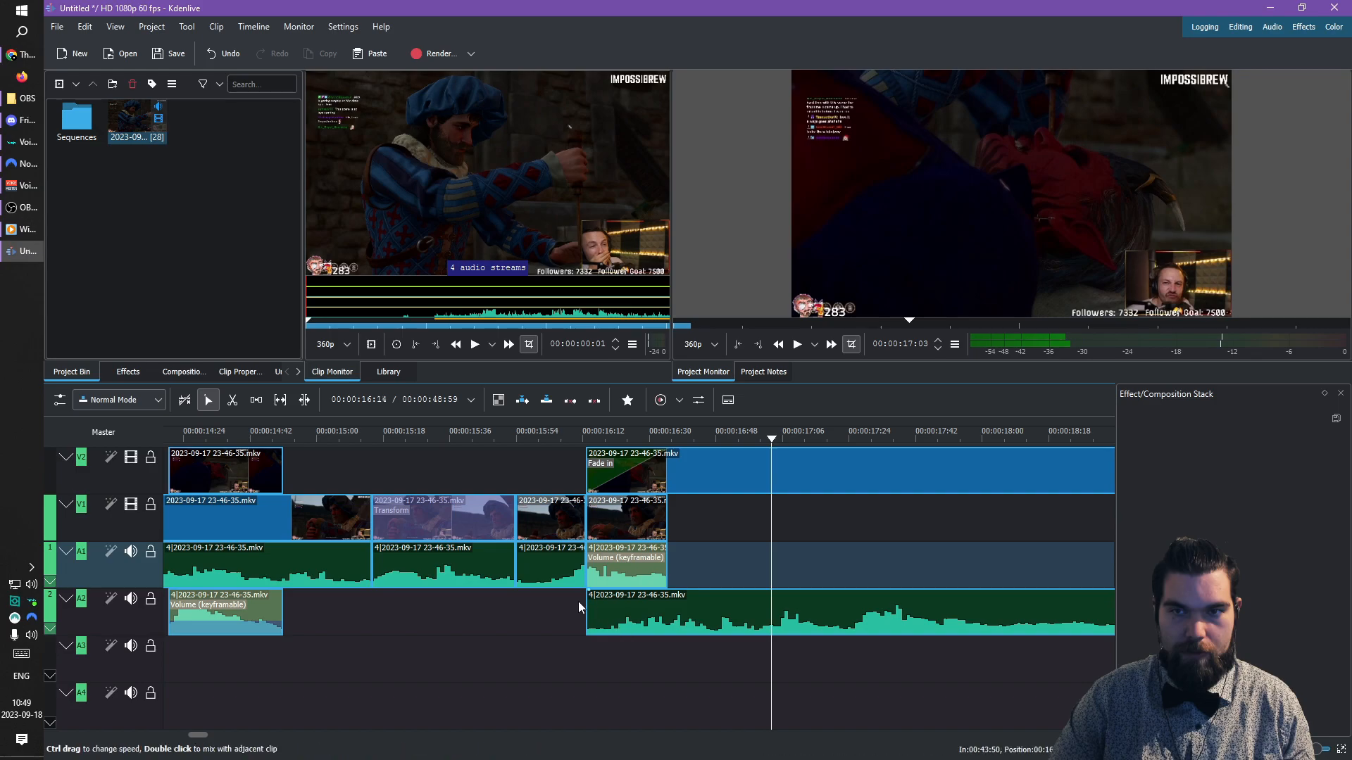
scroll(583, 607, "down", 3)
left_click(547, 463)
key("space")
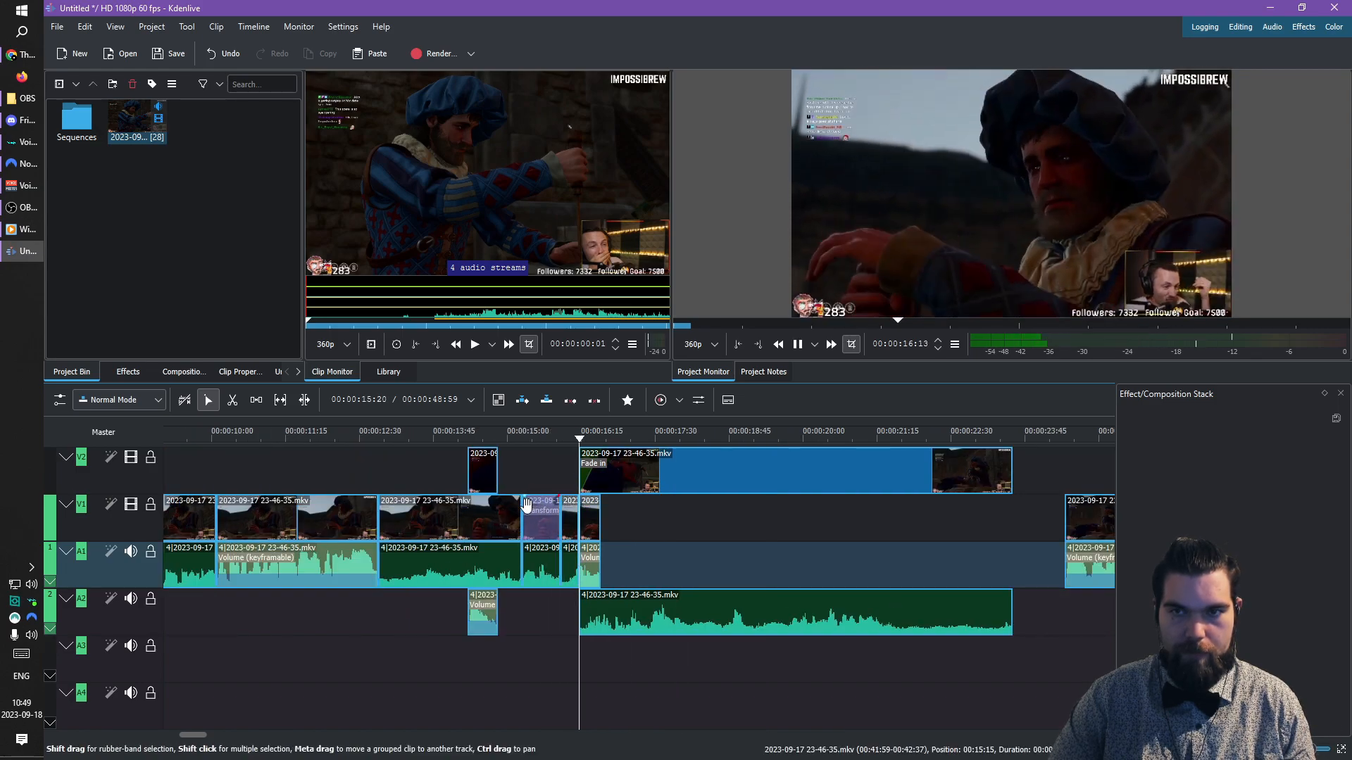
key("space")
left_click(531, 476)
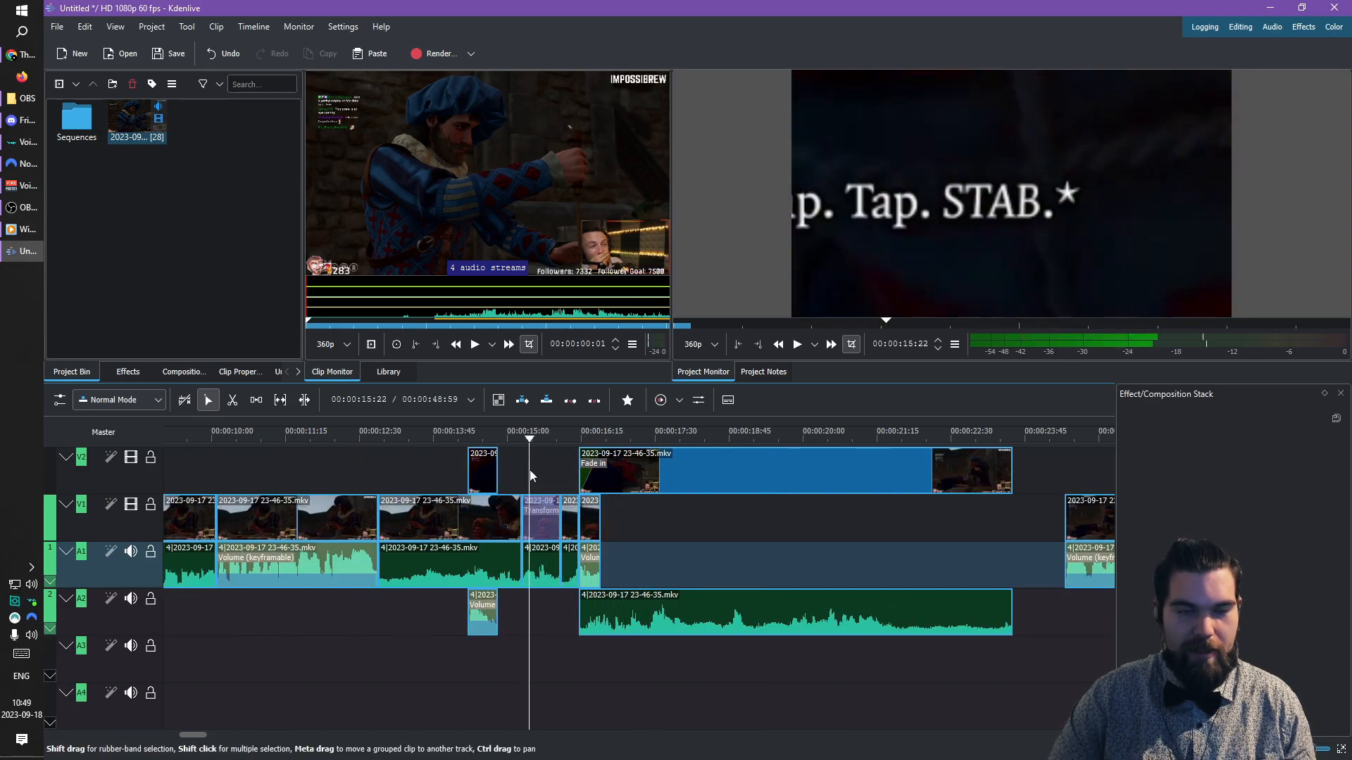
scroll(538, 471, "up", 4)
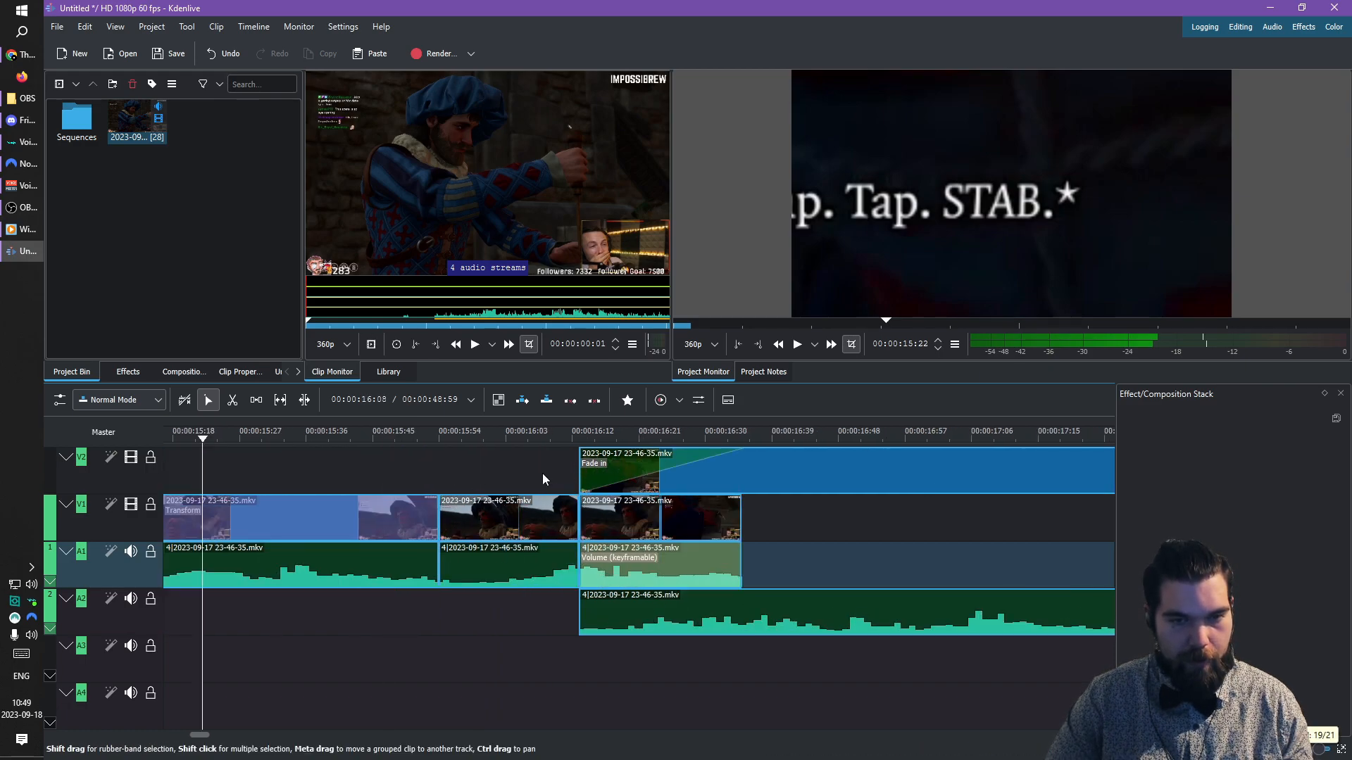
scroll(778, 524, "down", 4)
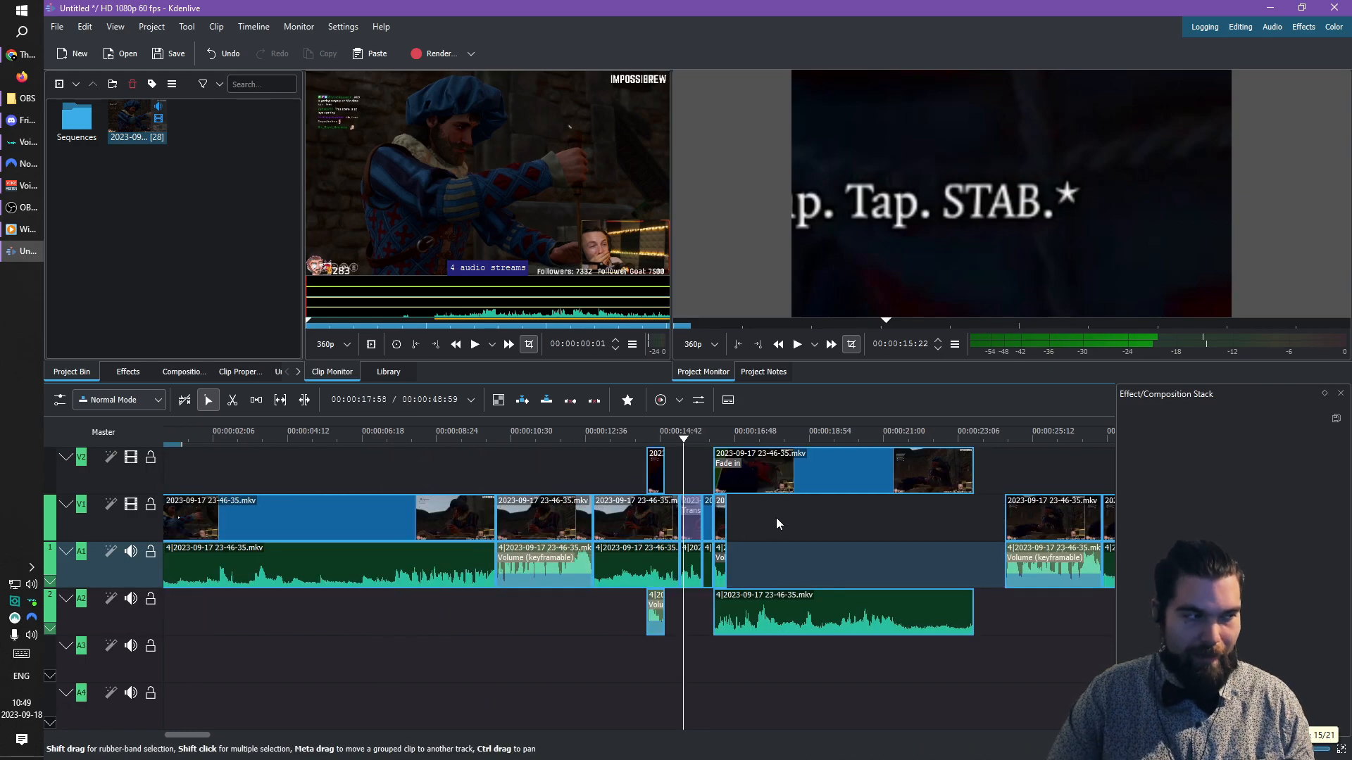
scroll(776, 518, "down", 2)
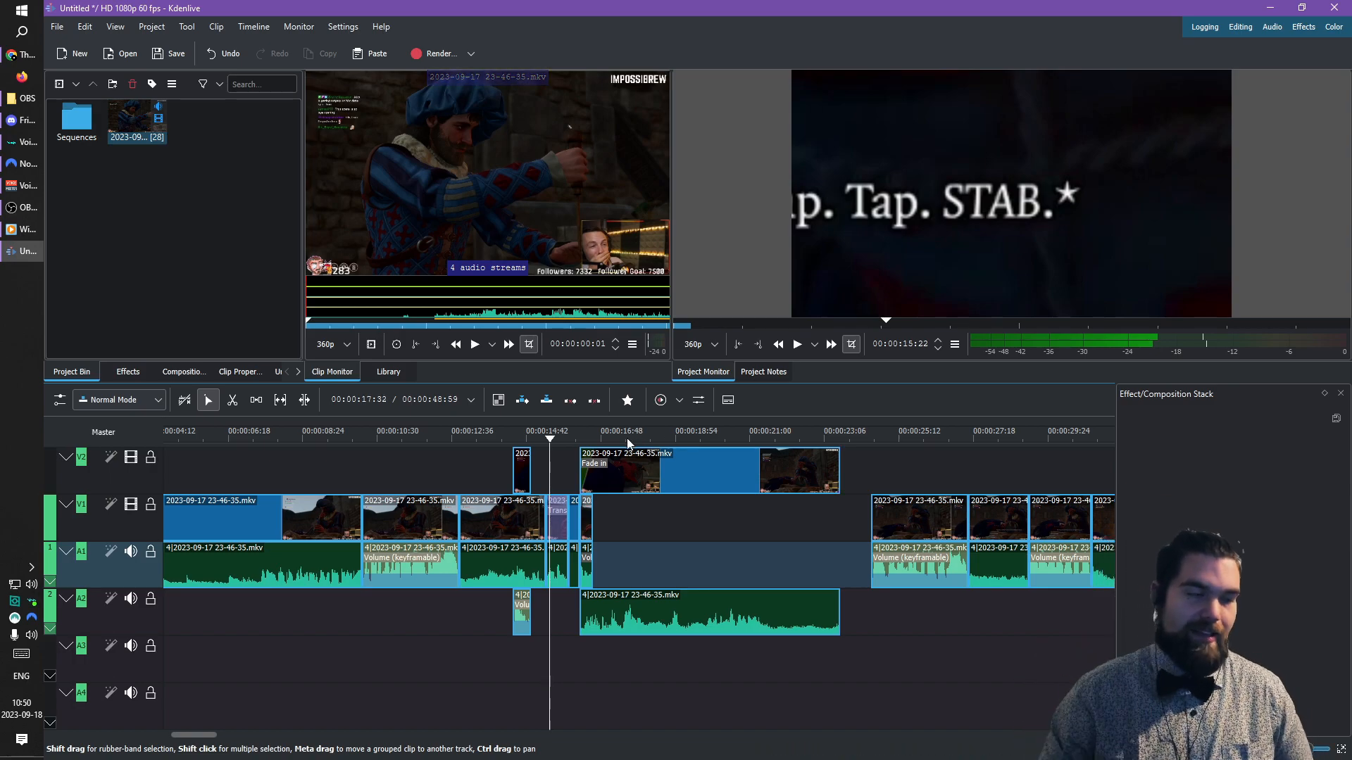
- Add a guide with the comment "guide" at 00:00:15:54, where the zoomed subtitle clip ends
left_click(562, 471)
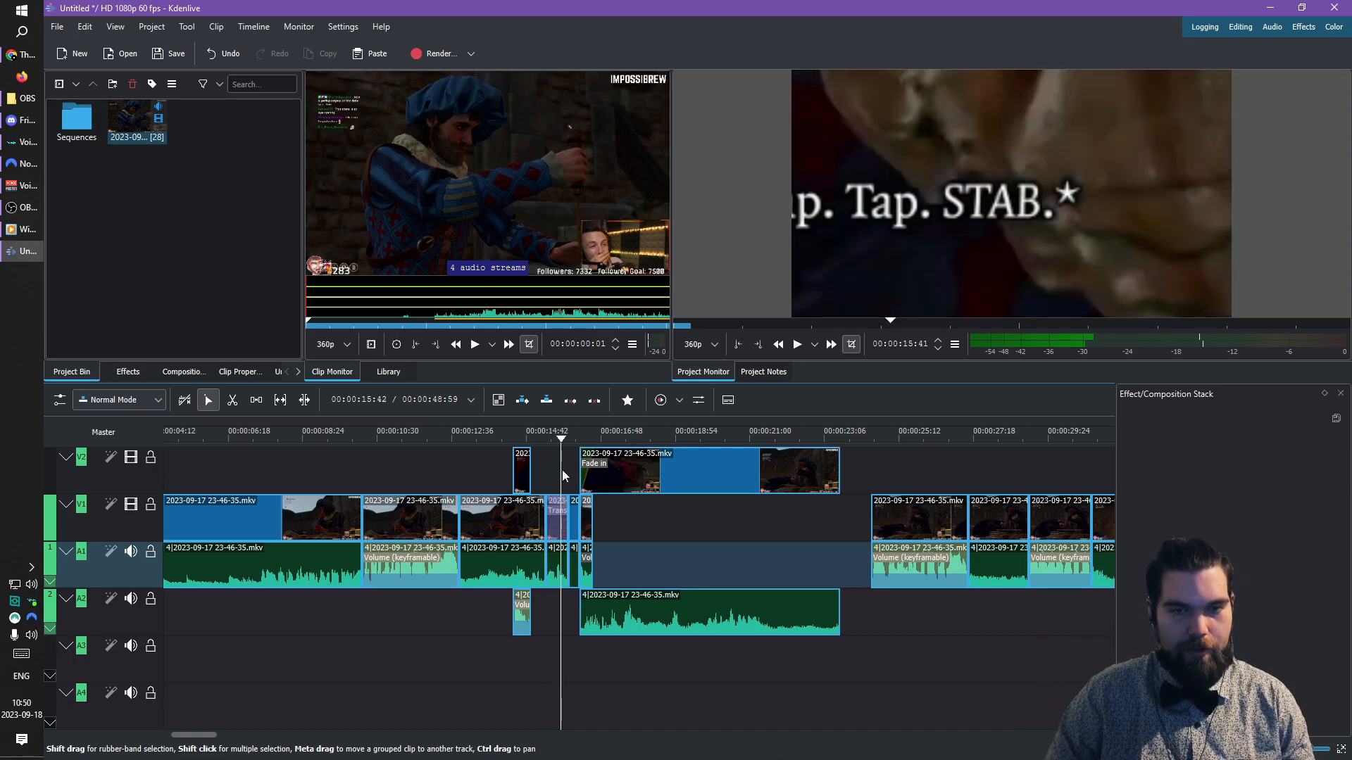
left_click_drag(562, 473, 564, 477)
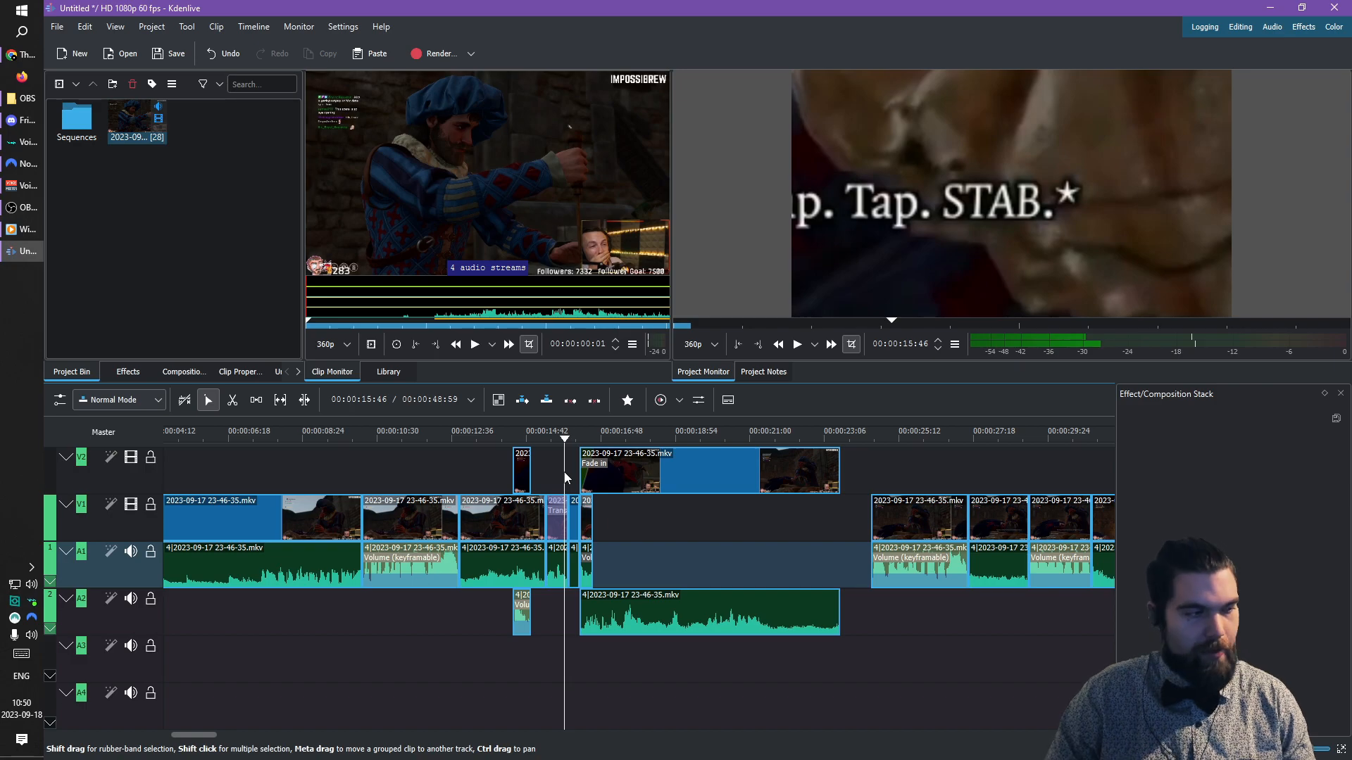
scroll(568, 479, "up", 3)
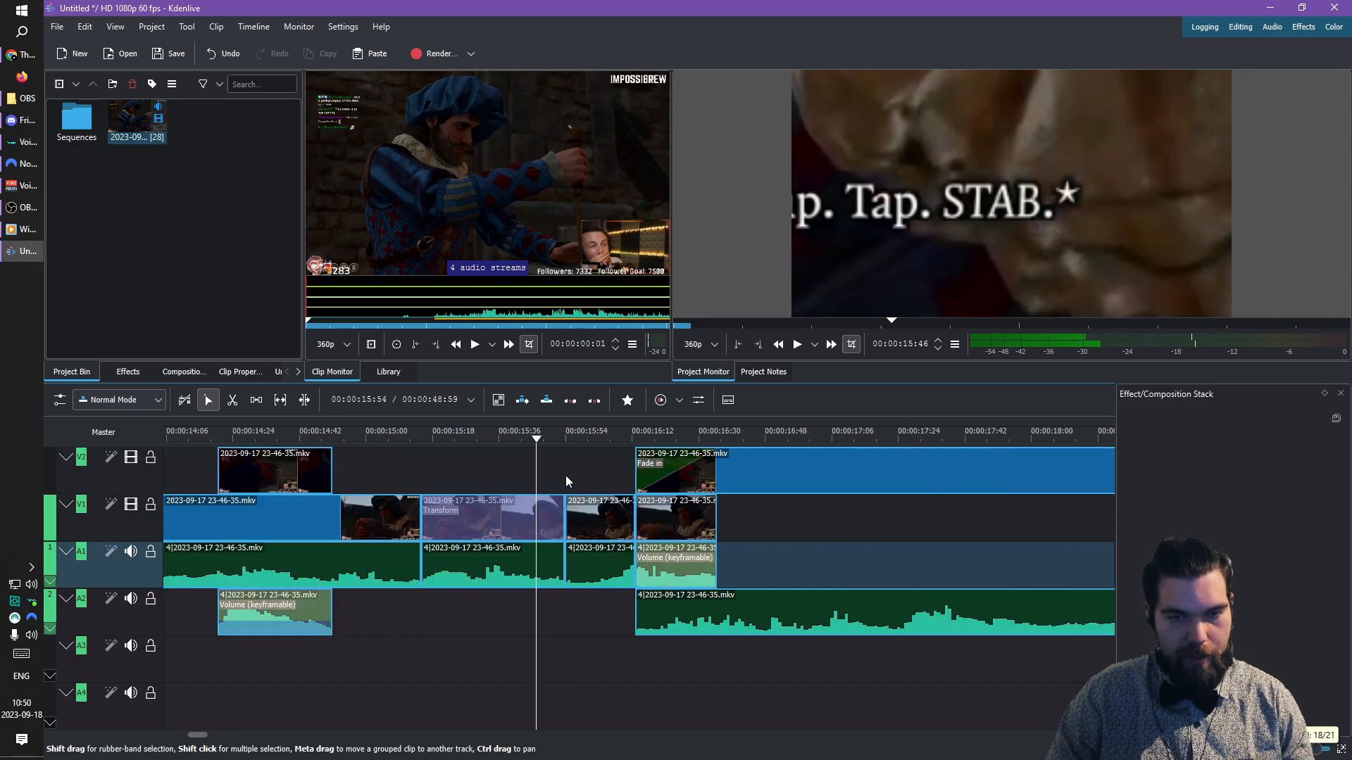
left_click(566, 480)
key("Left")
key("Right")
key("g")
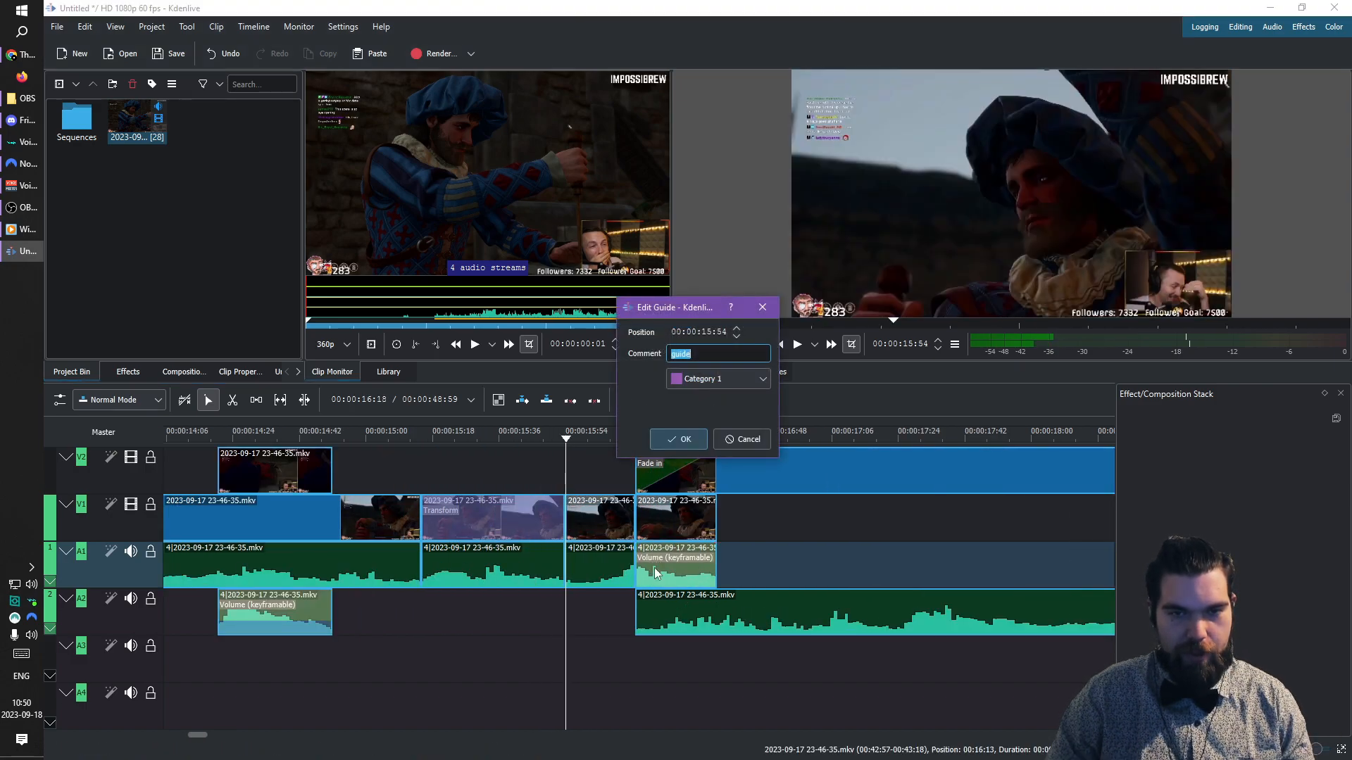
key("Return")
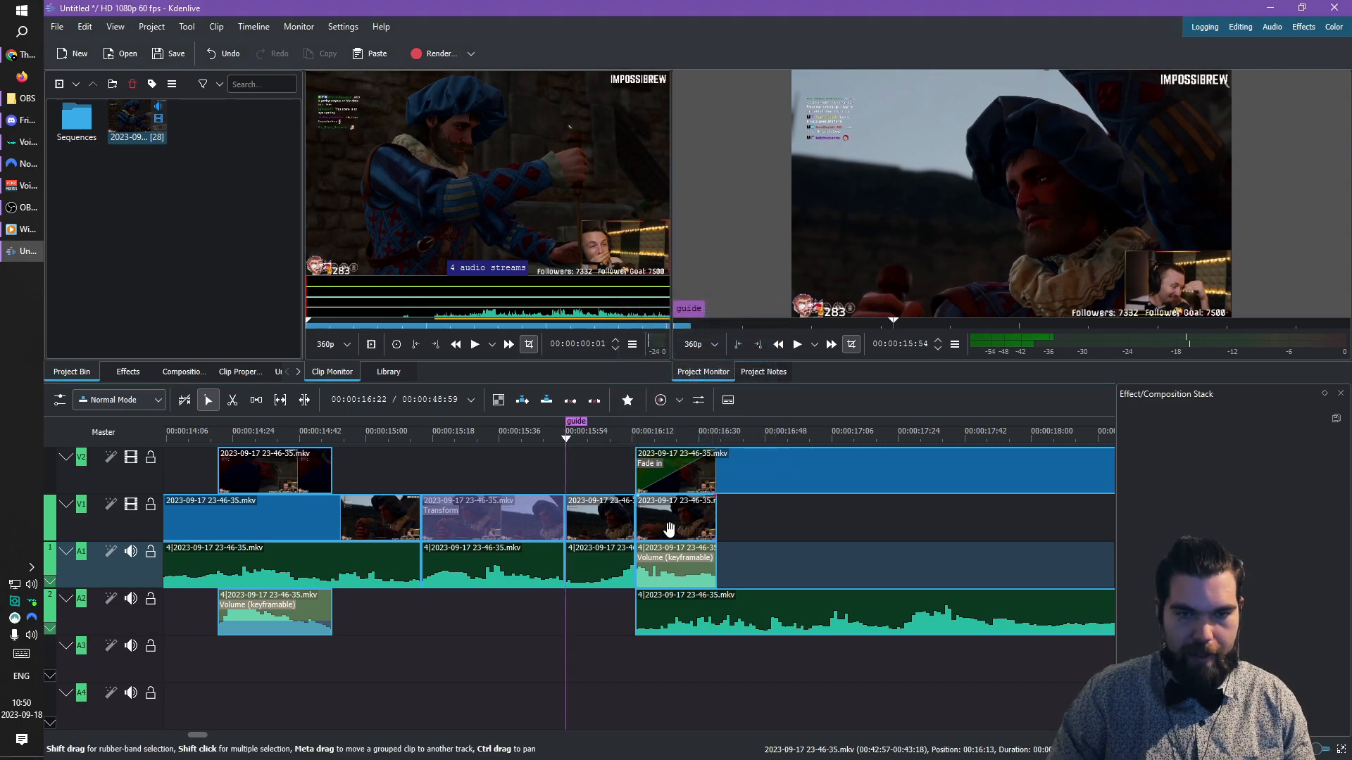
- Add a second guide with the comment "guide1" at 00:00:16:42, just after the short quieted clip
left_click(744, 438)
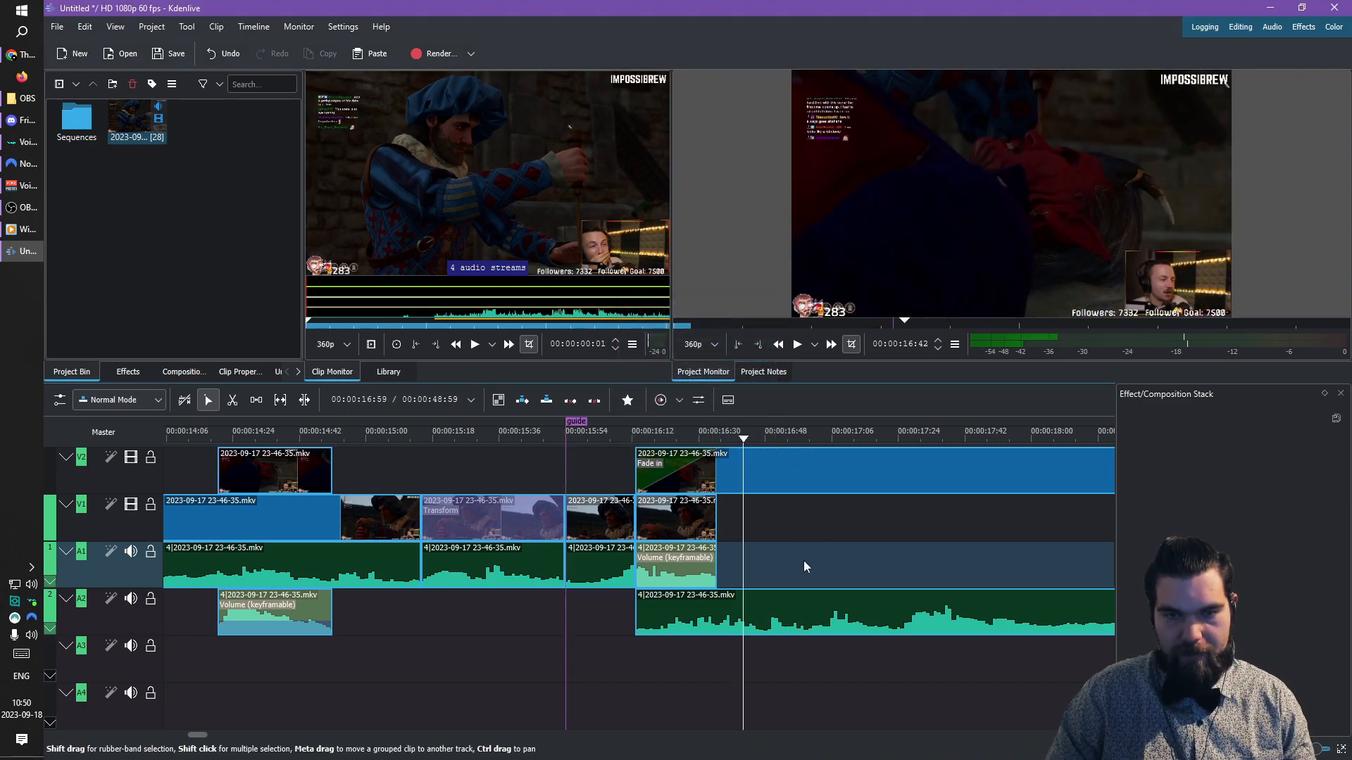
type("guide")
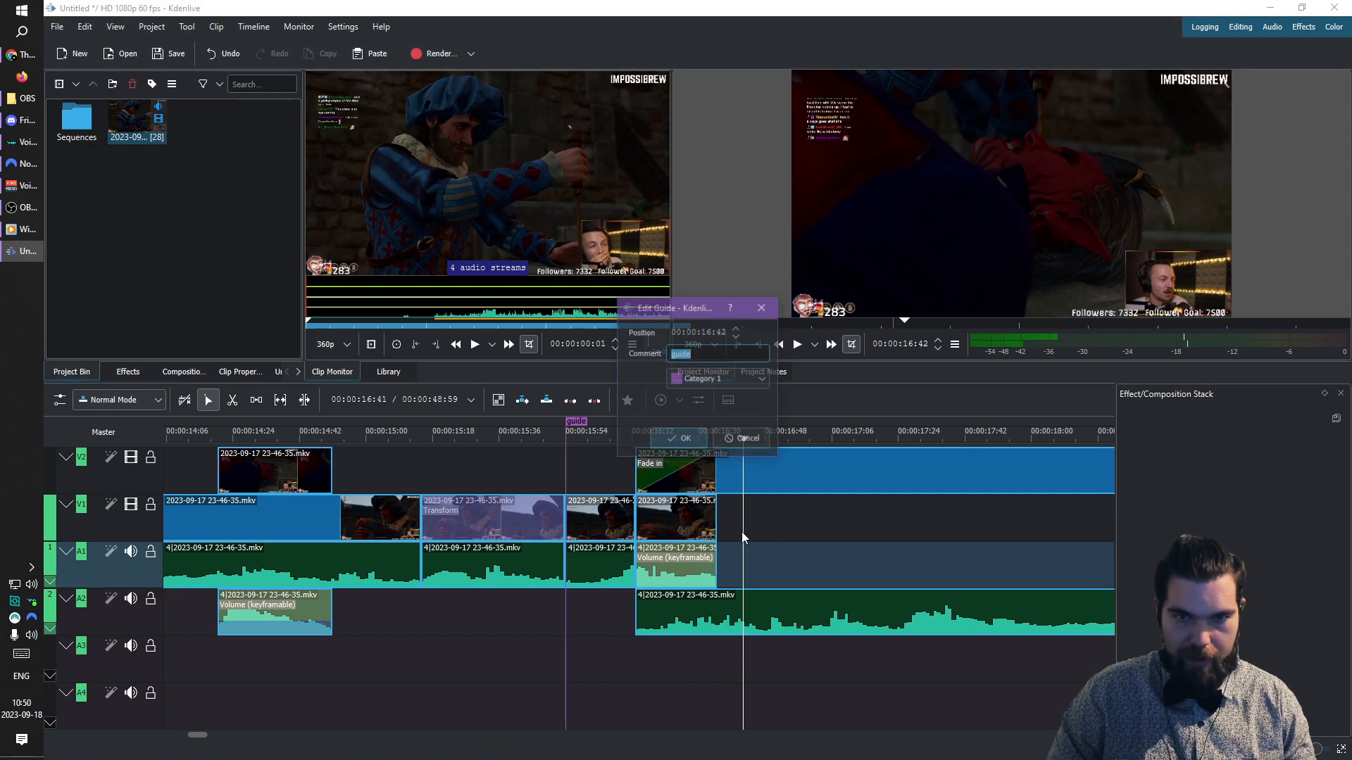
type("guide1")
key("Return")
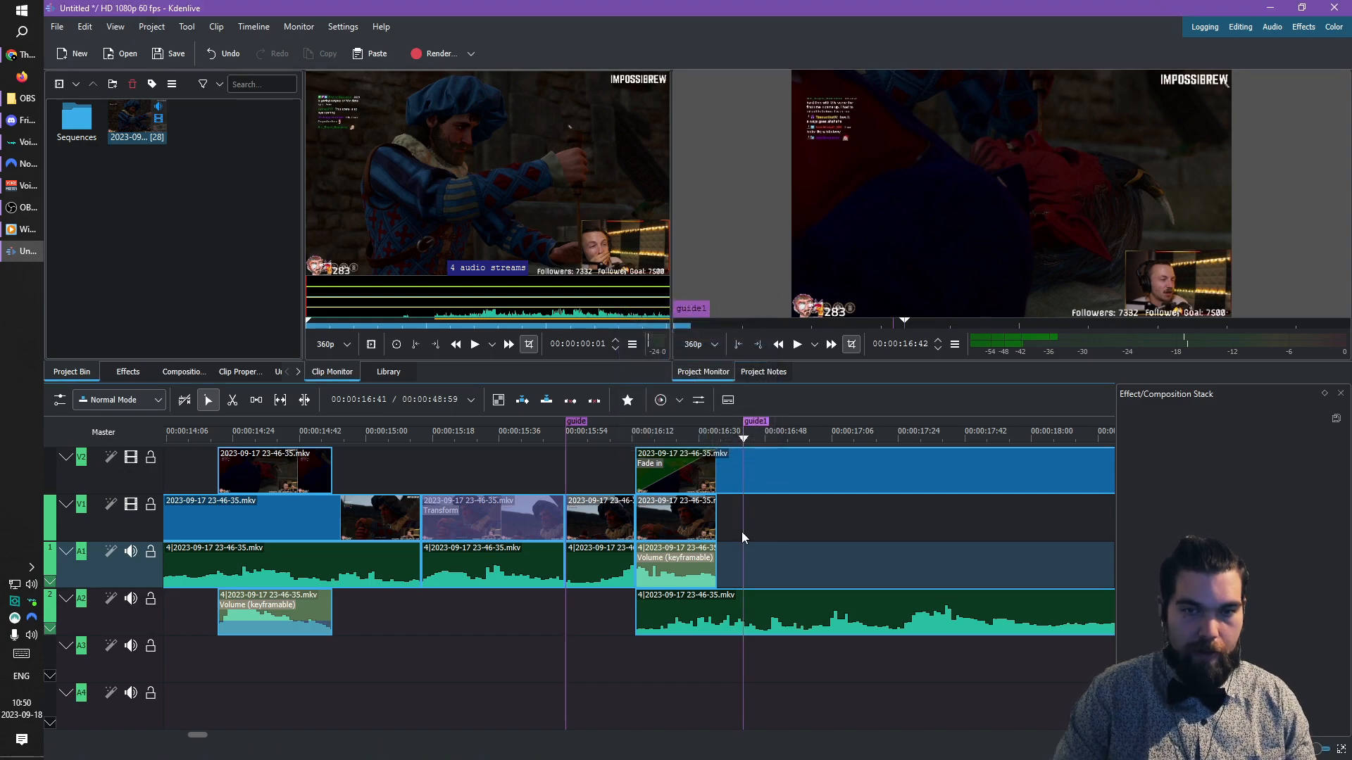
- Open the render settings, raise the encoder speed to its maximum, and review the remaining export options
key("ctrl+Return")
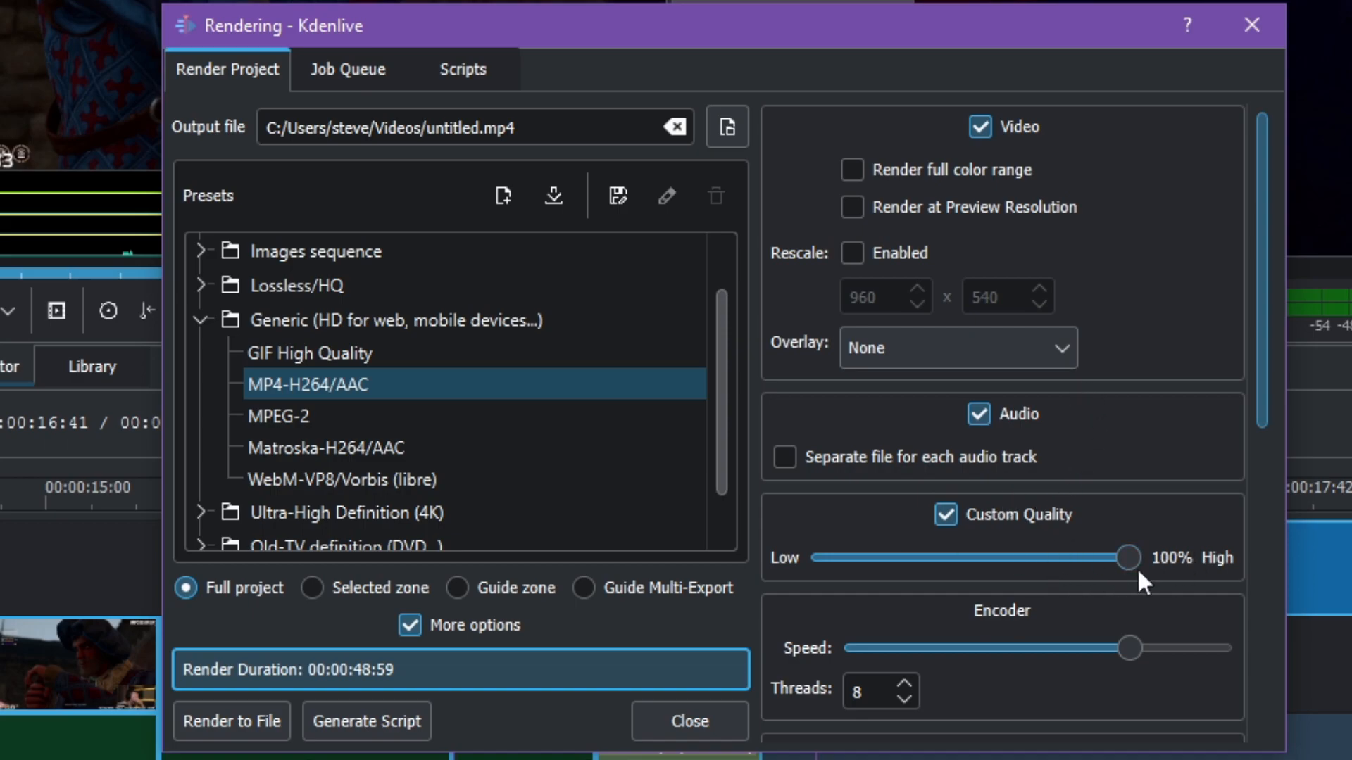
left_click_drag(1130, 647, 1231, 649)
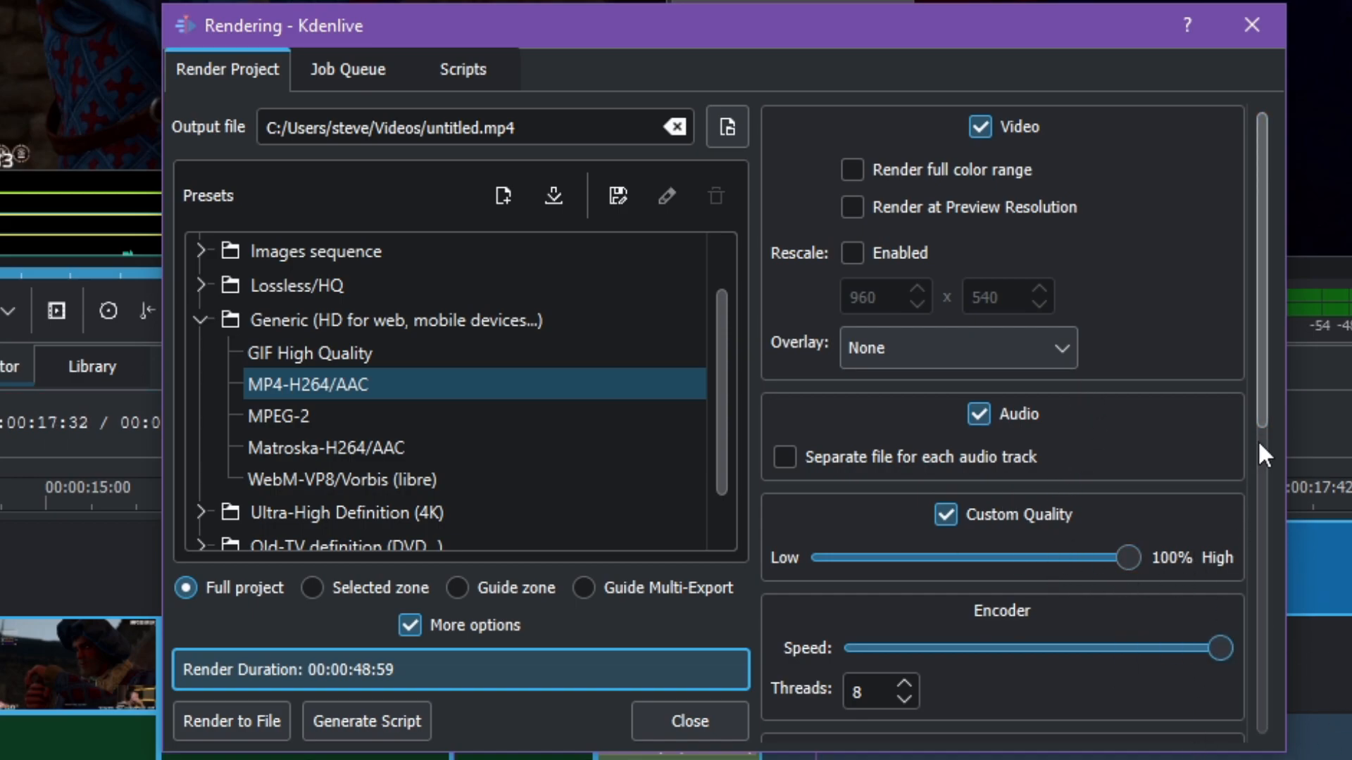
left_click_drag(1261, 443, 1260, 495)
scroll(986, 412, "down", 4)
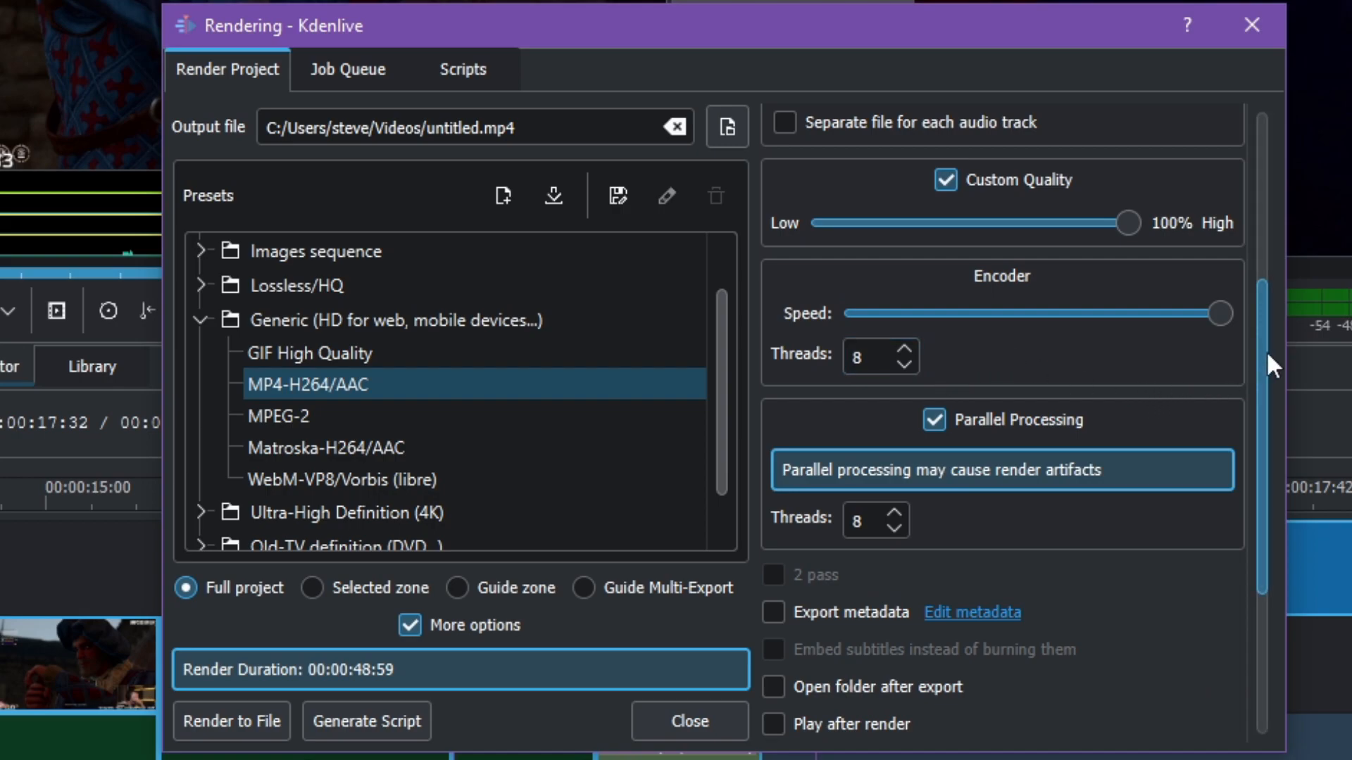
left_click_drag(1266, 349, 1272, 433)
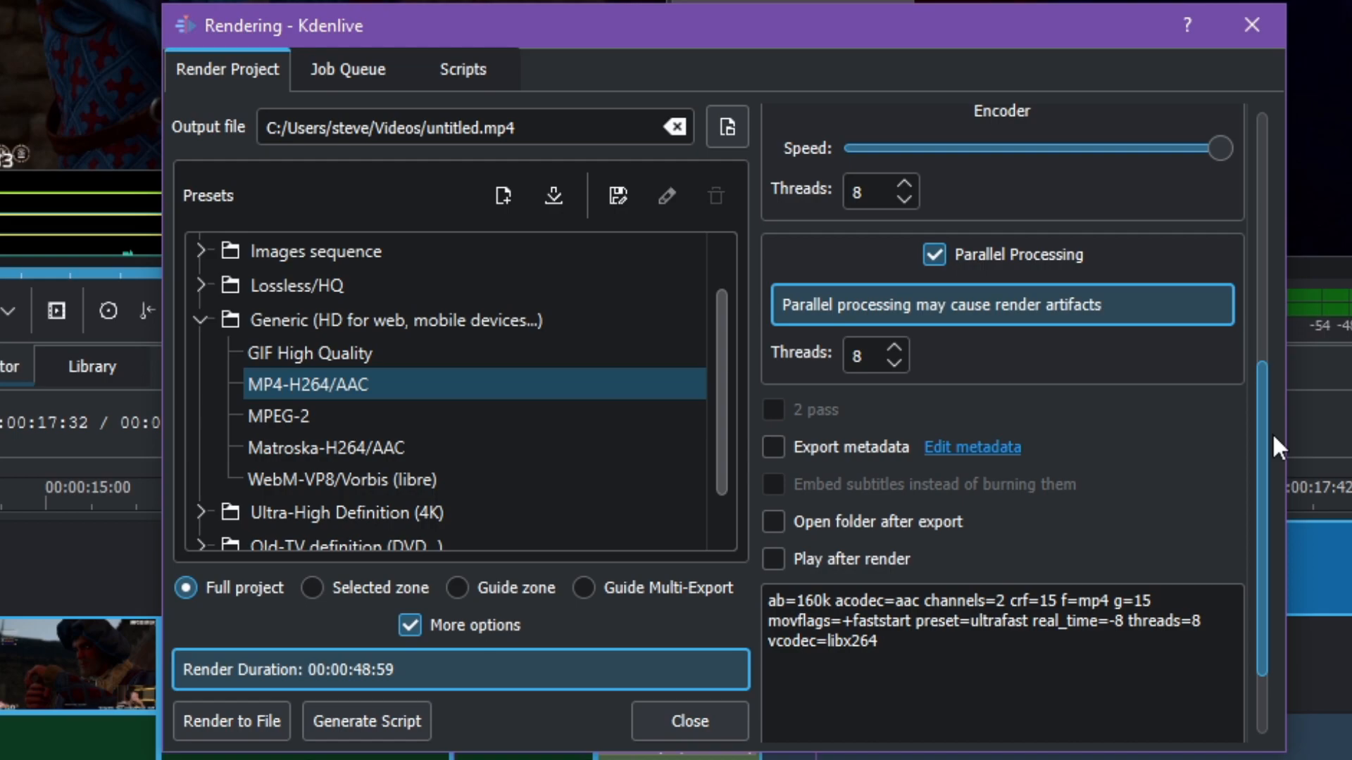
scroll(1273, 442, "up", 7)
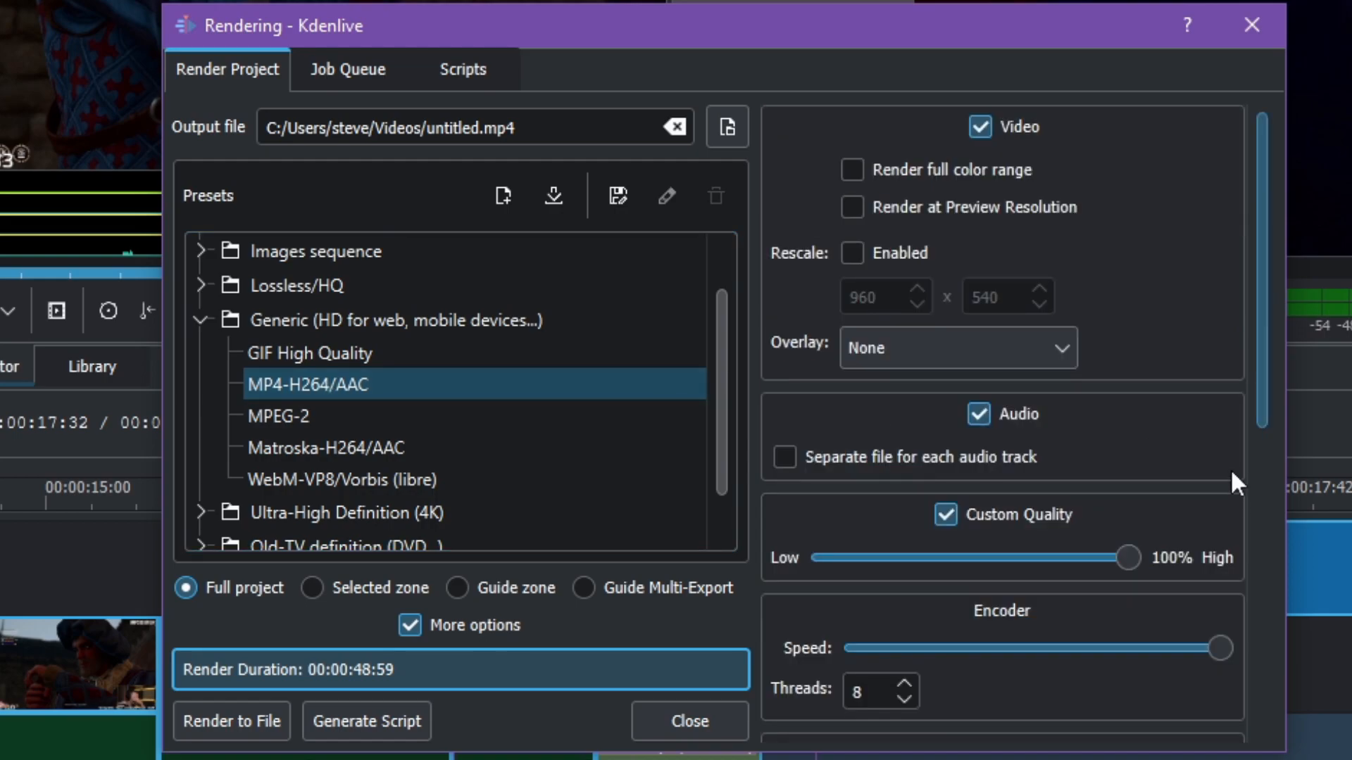
- Render only the guide zone from "guide" to "guide1" to untitled.mp4 using the MP4-H264/AAC preset
left_click(467, 590)
left_click(437, 575)
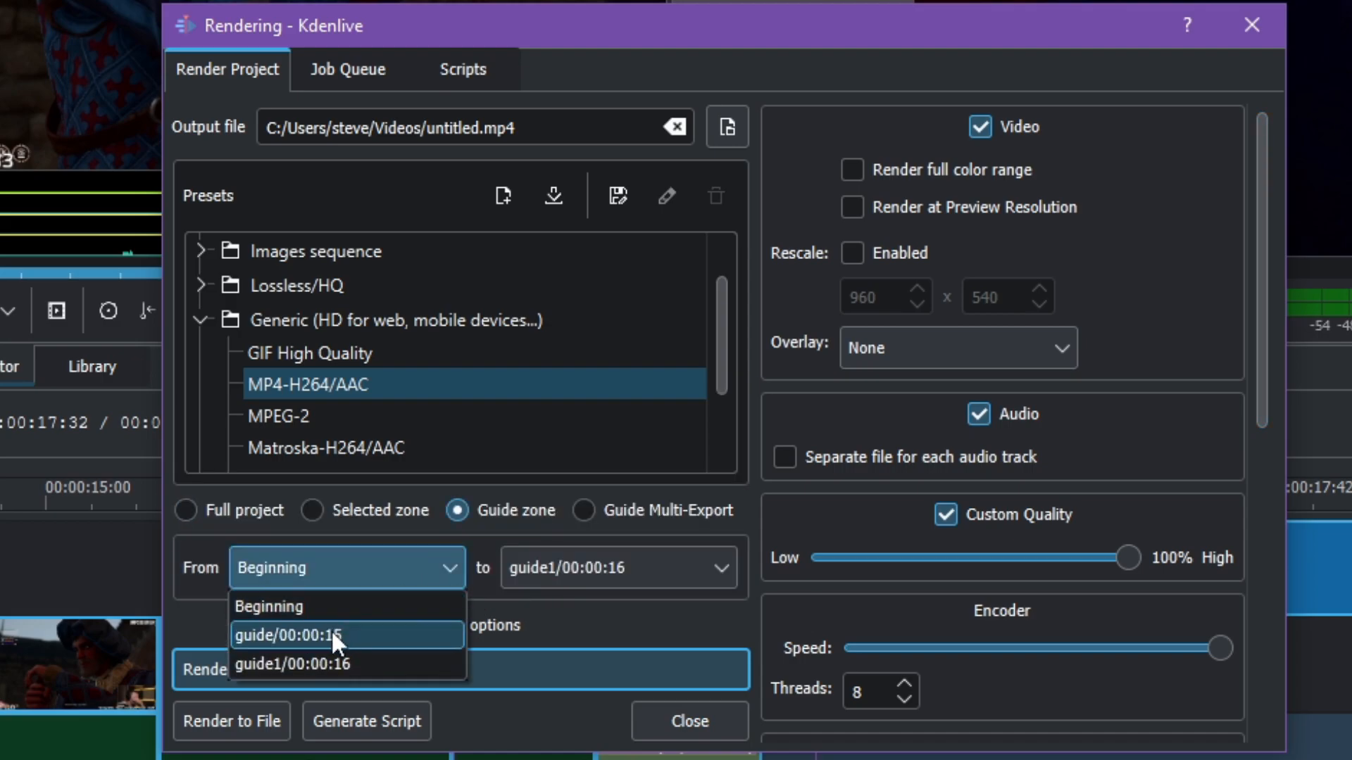
left_click(331, 635)
left_click(611, 564)
left_click(567, 620)
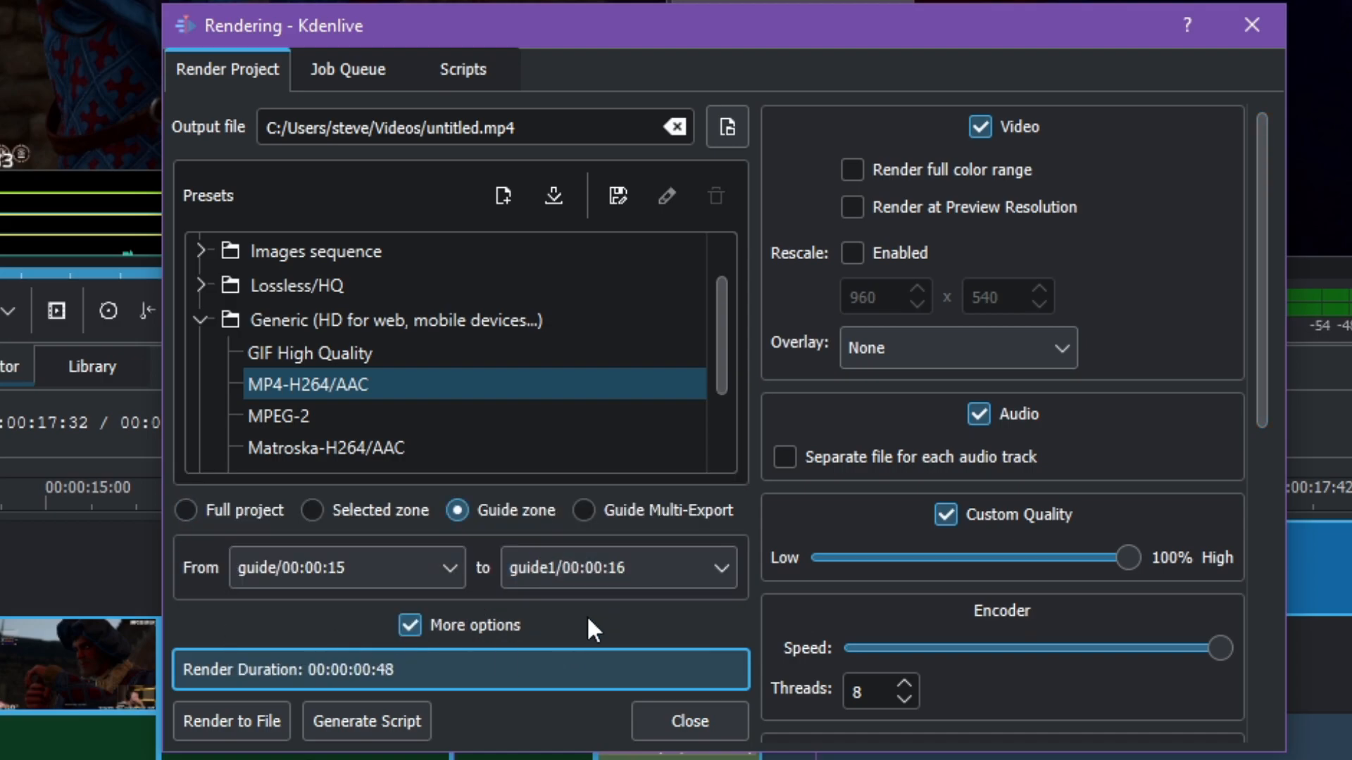
left_click(238, 722)
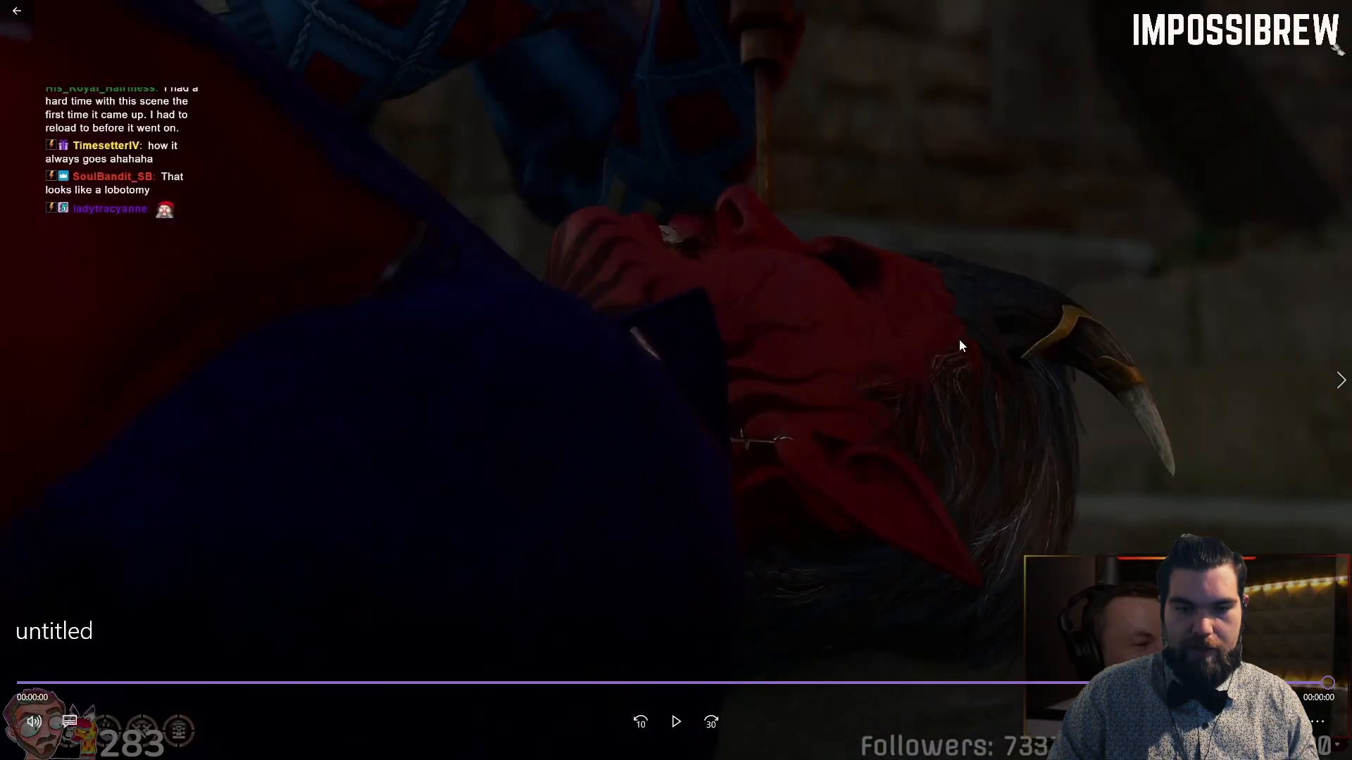
- Play the rendered untitled video in the media player, then close the player and the rendering dialog
left_click(676, 722)
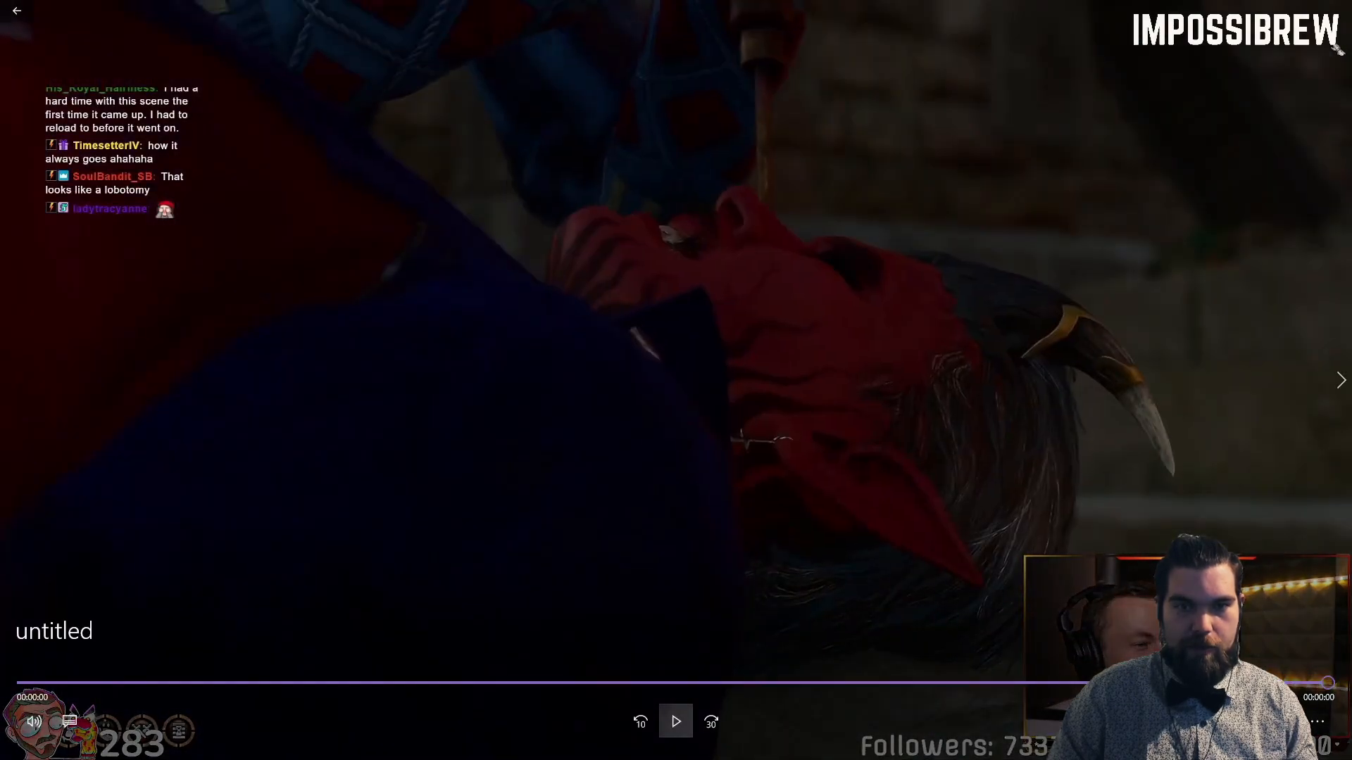
left_click(676, 722)
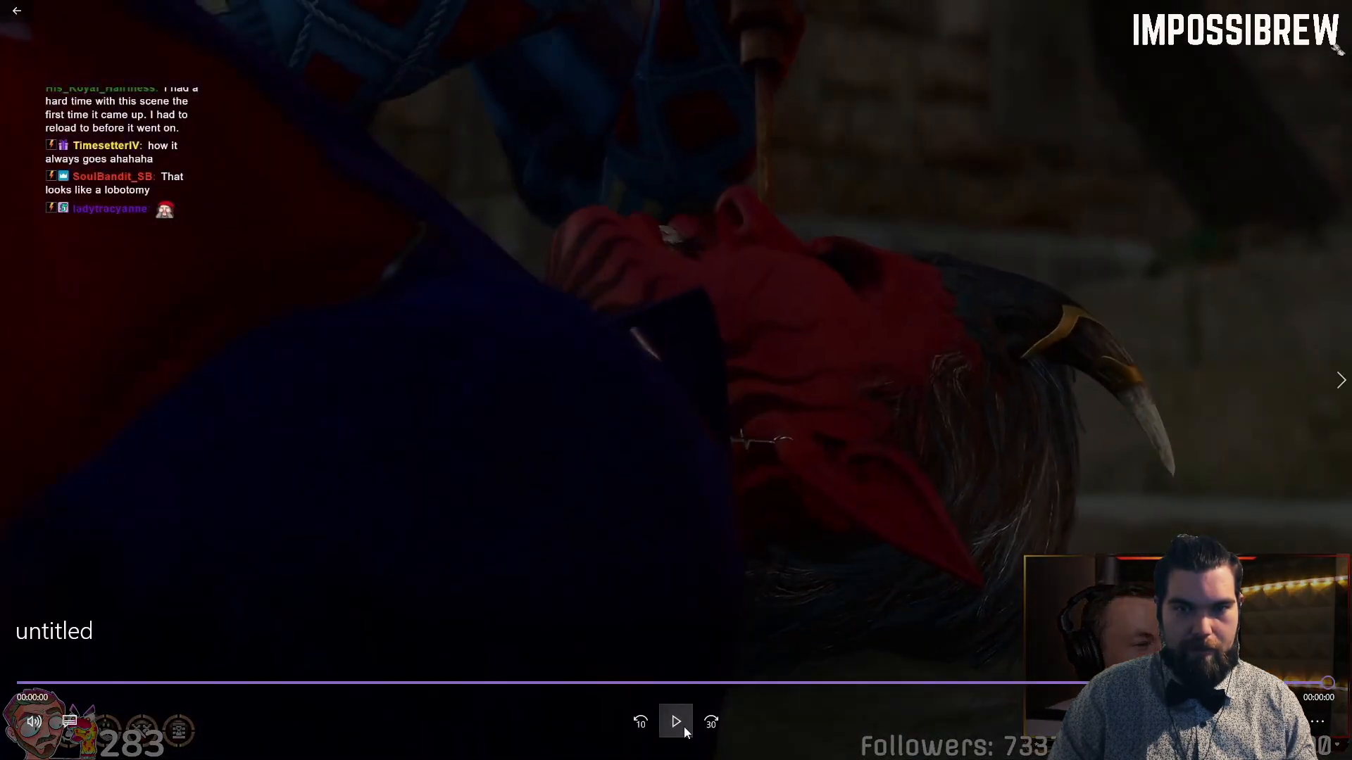
key("alt+F4")
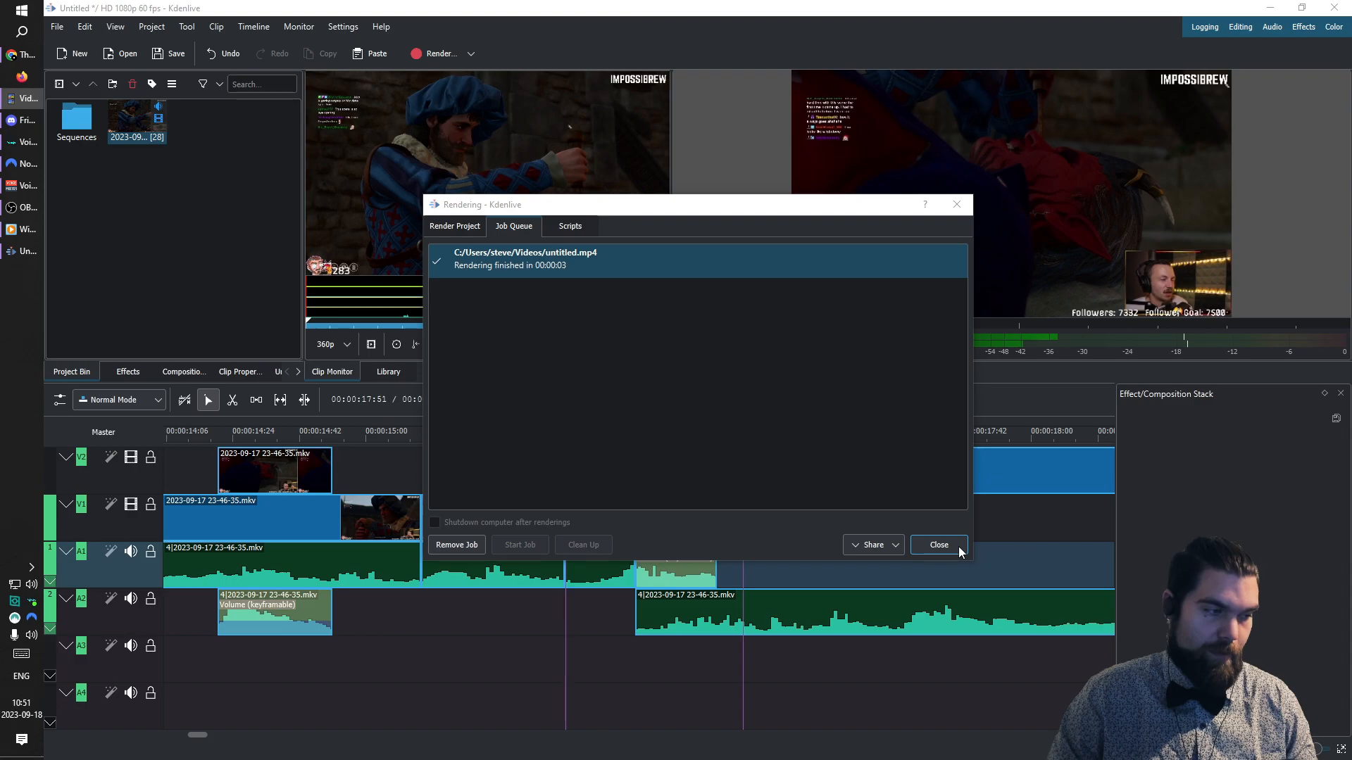
left_click(938, 545)
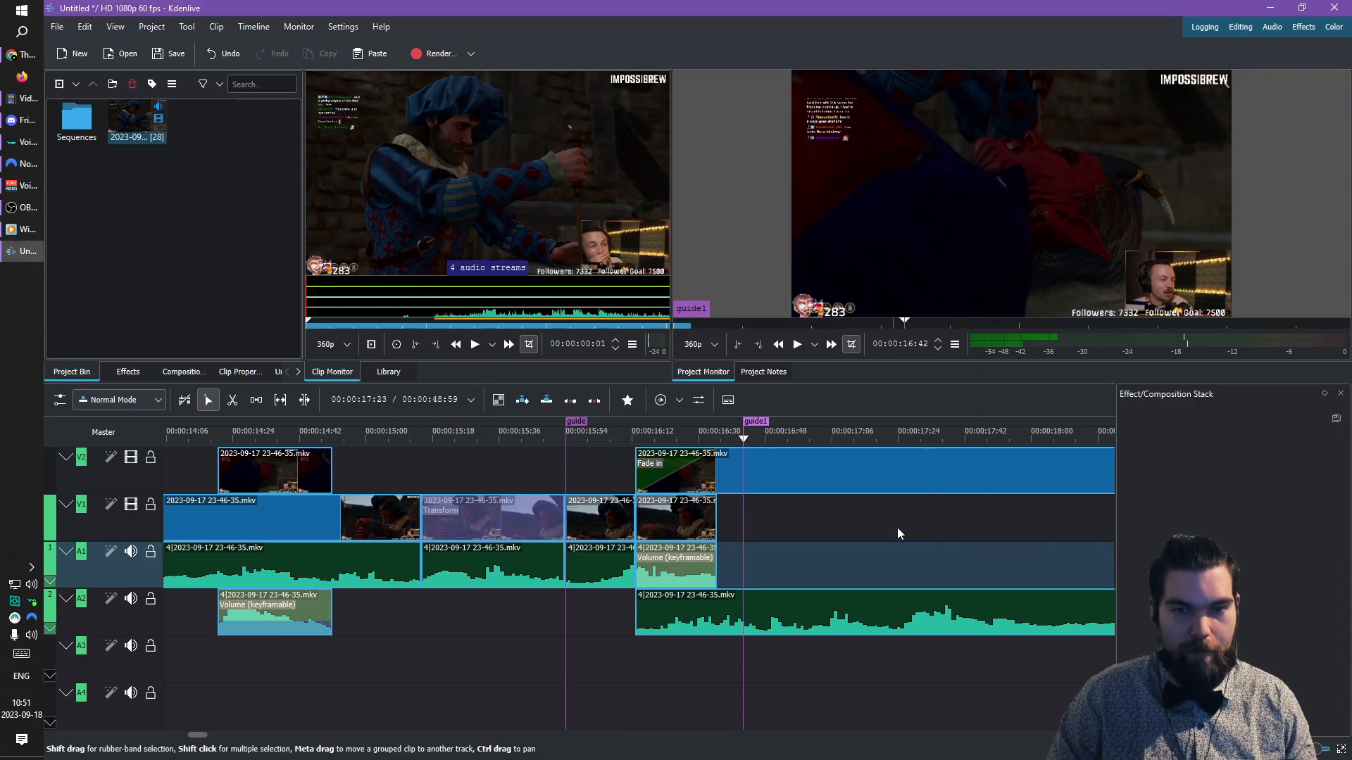
- Remove both guides from the timeline, at 00:00:15:54 and 00:00:16:42
left_click(572, 431)
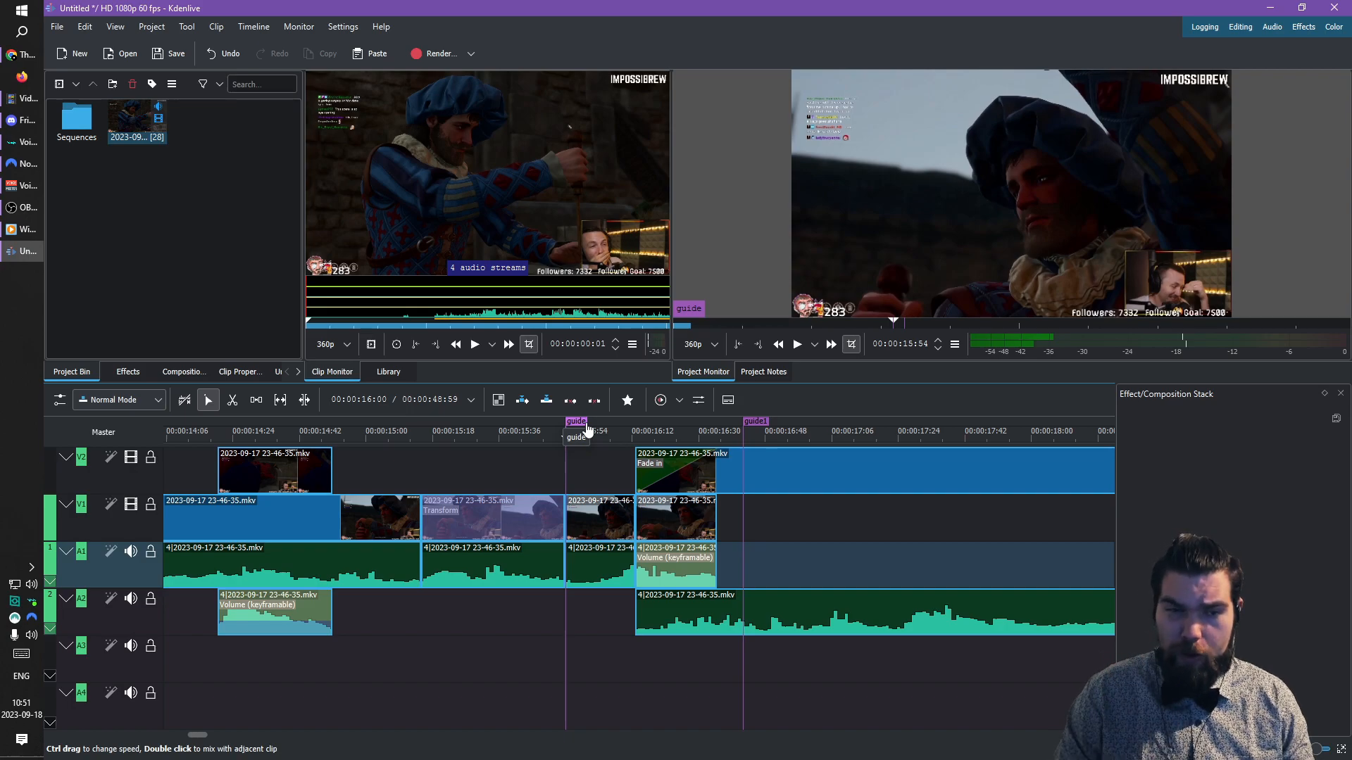
left_click(746, 432)
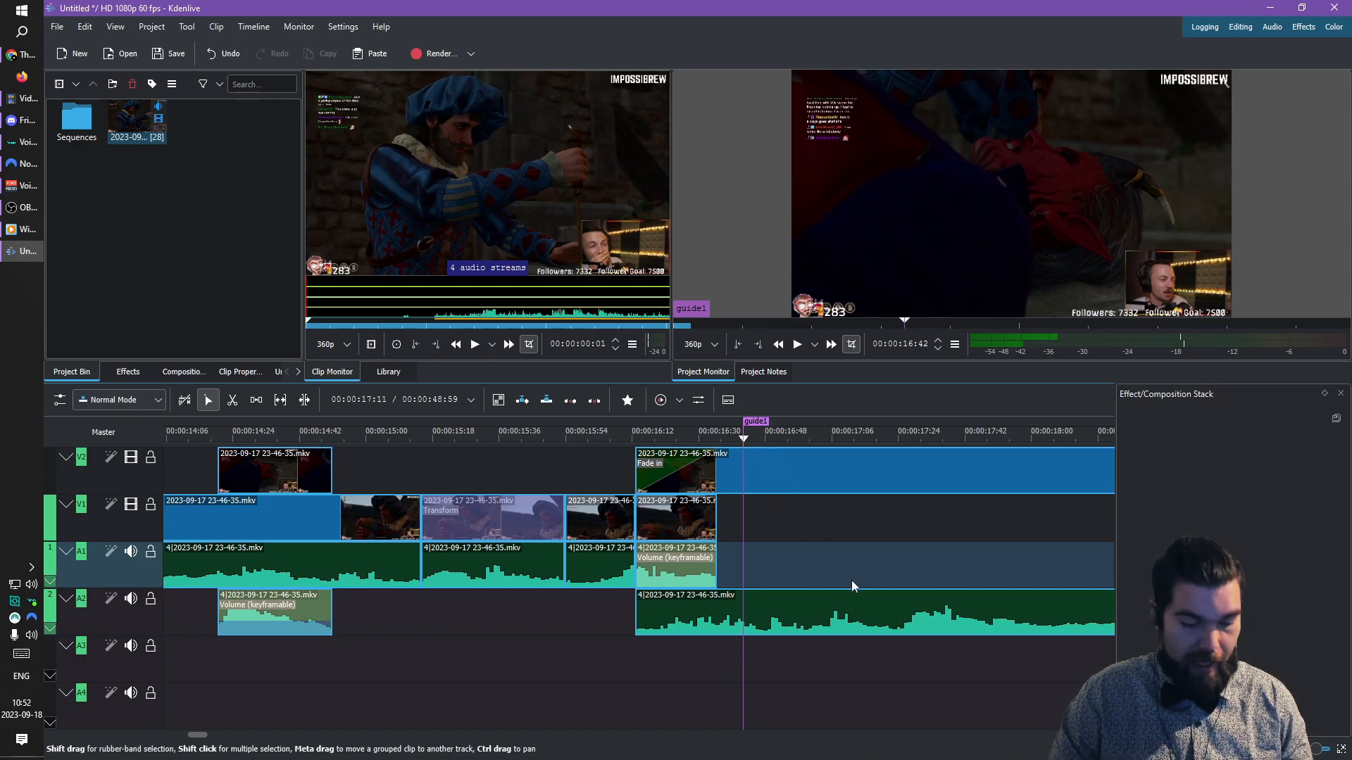
key("g")
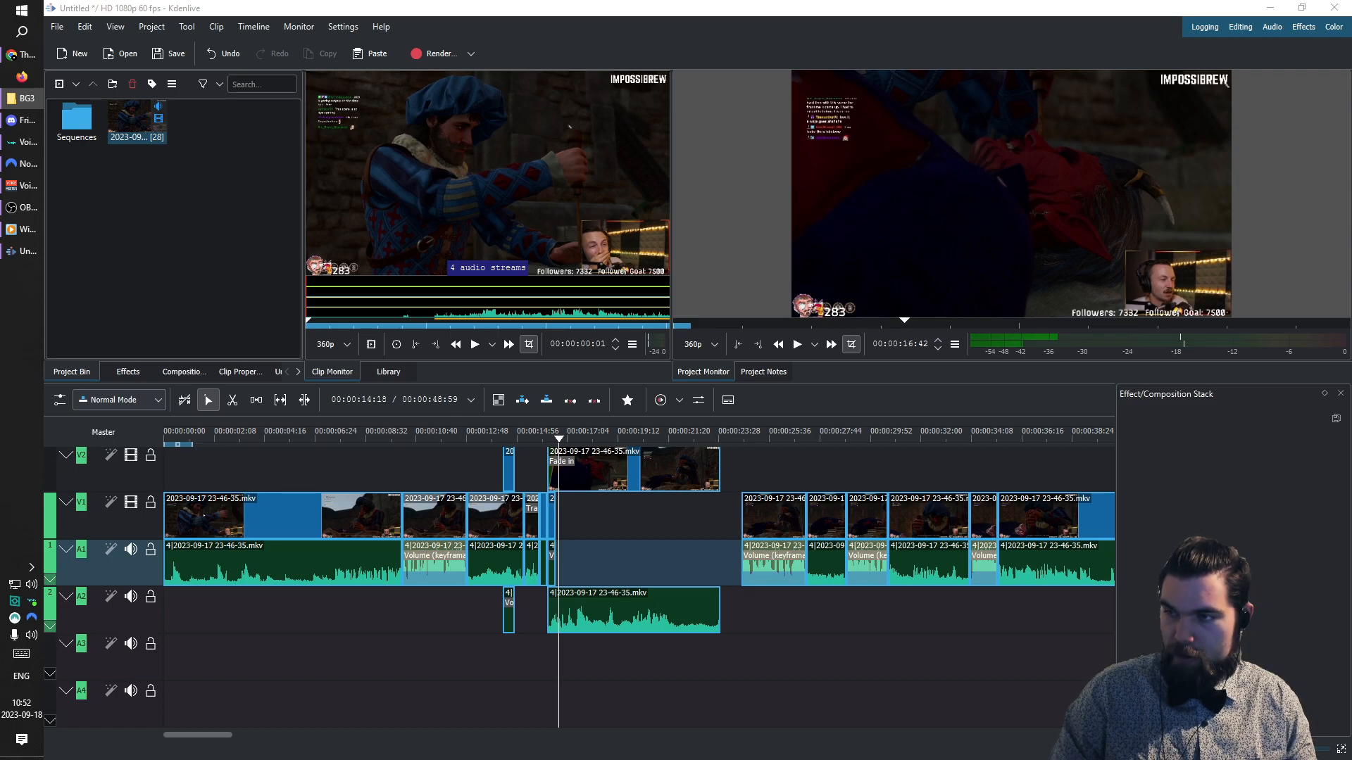
- Import the music file "04 Baldur's Gate 3 OST - Who Are You.mp3" and place it at the start of track A3
left_click_drag(0, 285, 229, 285)
left_click_drag(220, 140, 312, 676)
- Apply a keyframable Volume effect to the music clip on A3 and set its gain to -24 dB
right_click(337, 665)
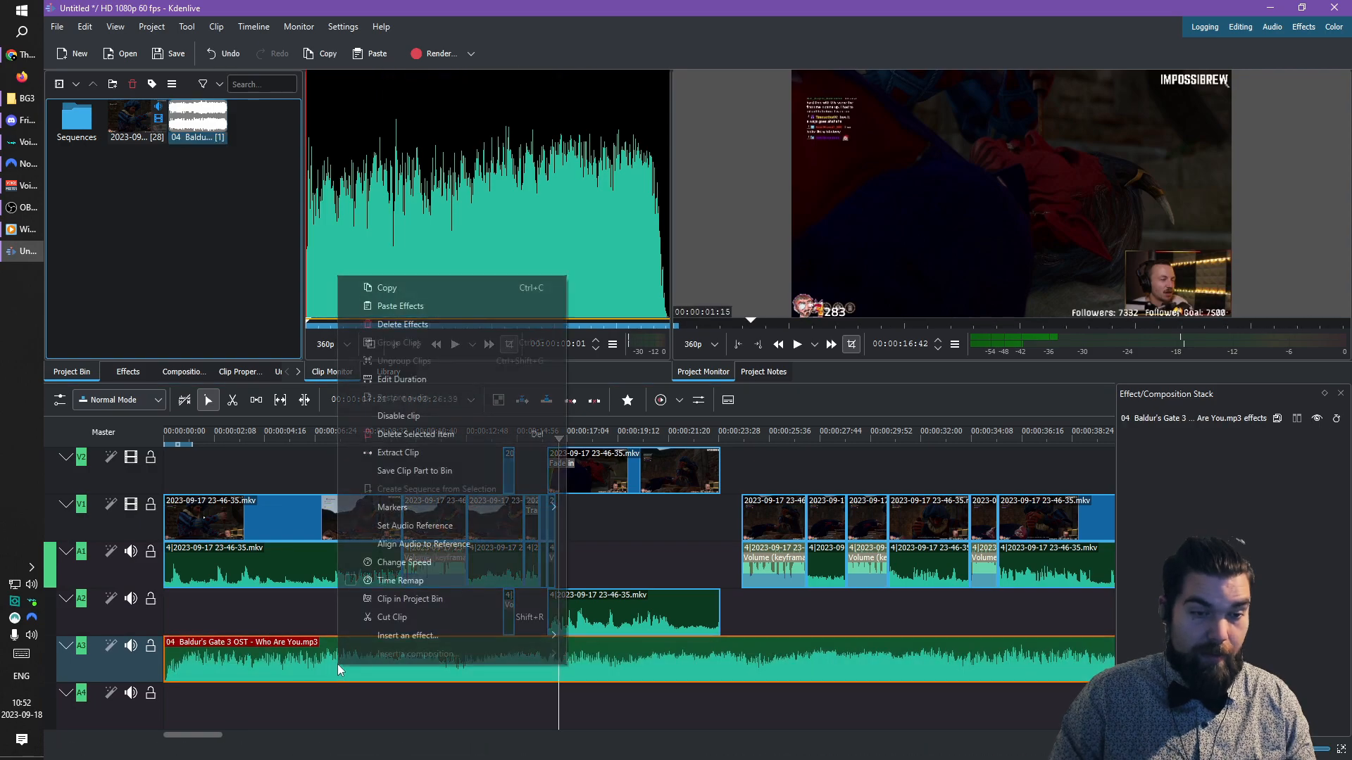
mouse_move(446, 641)
left_click(619, 638)
left_click_drag(1249, 520, 1211, 528)
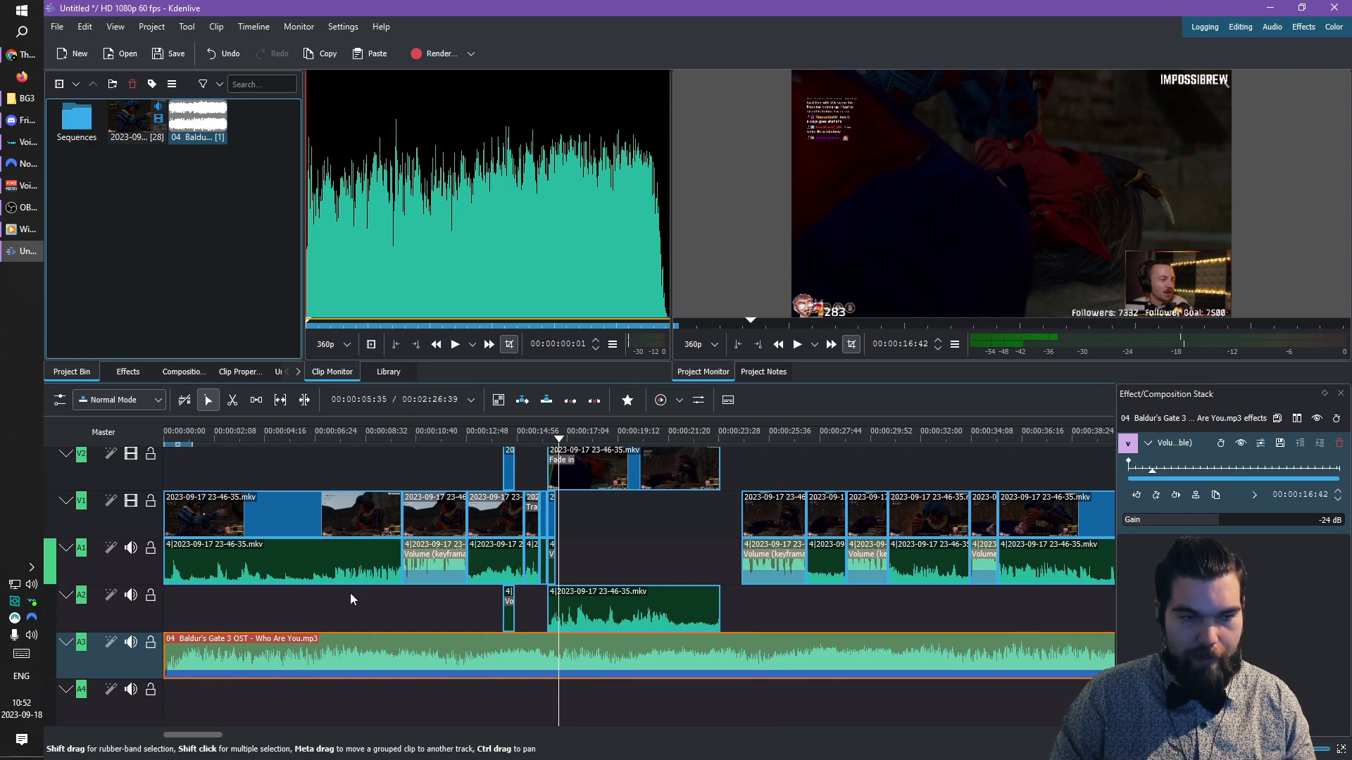
- Play the sequence from near its start while adjusting the music clip's Volume gain, setting it to -21 dB
left_click(175, 472)
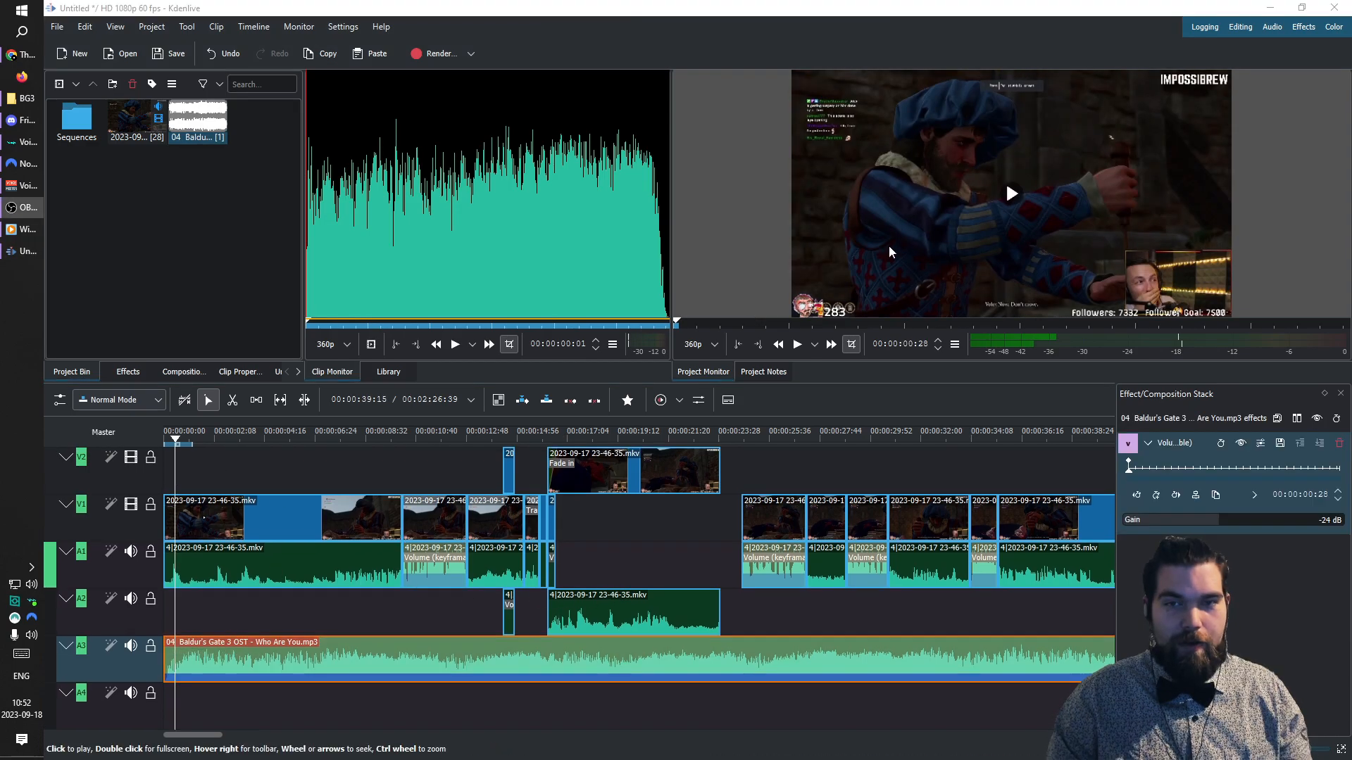
left_click(890, 231)
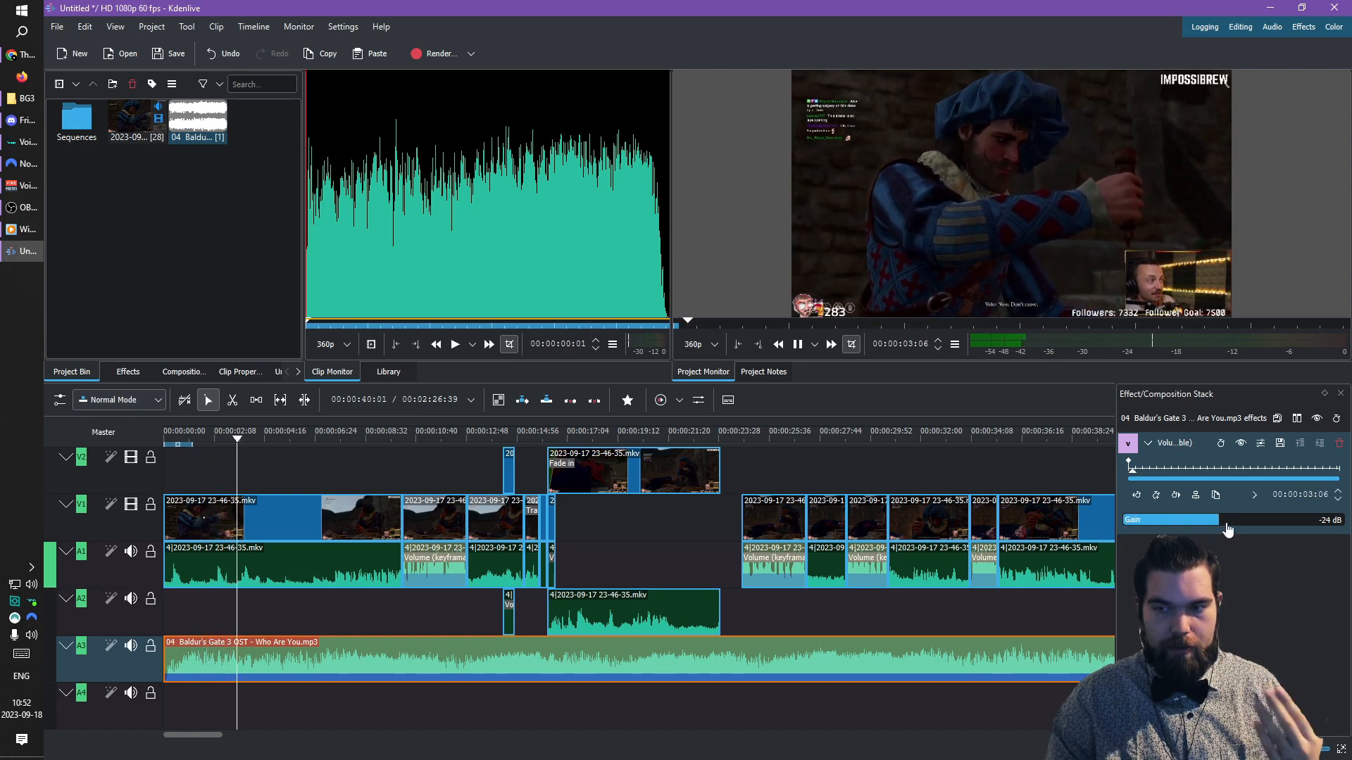
left_click_drag(1228, 528, 1242, 556)
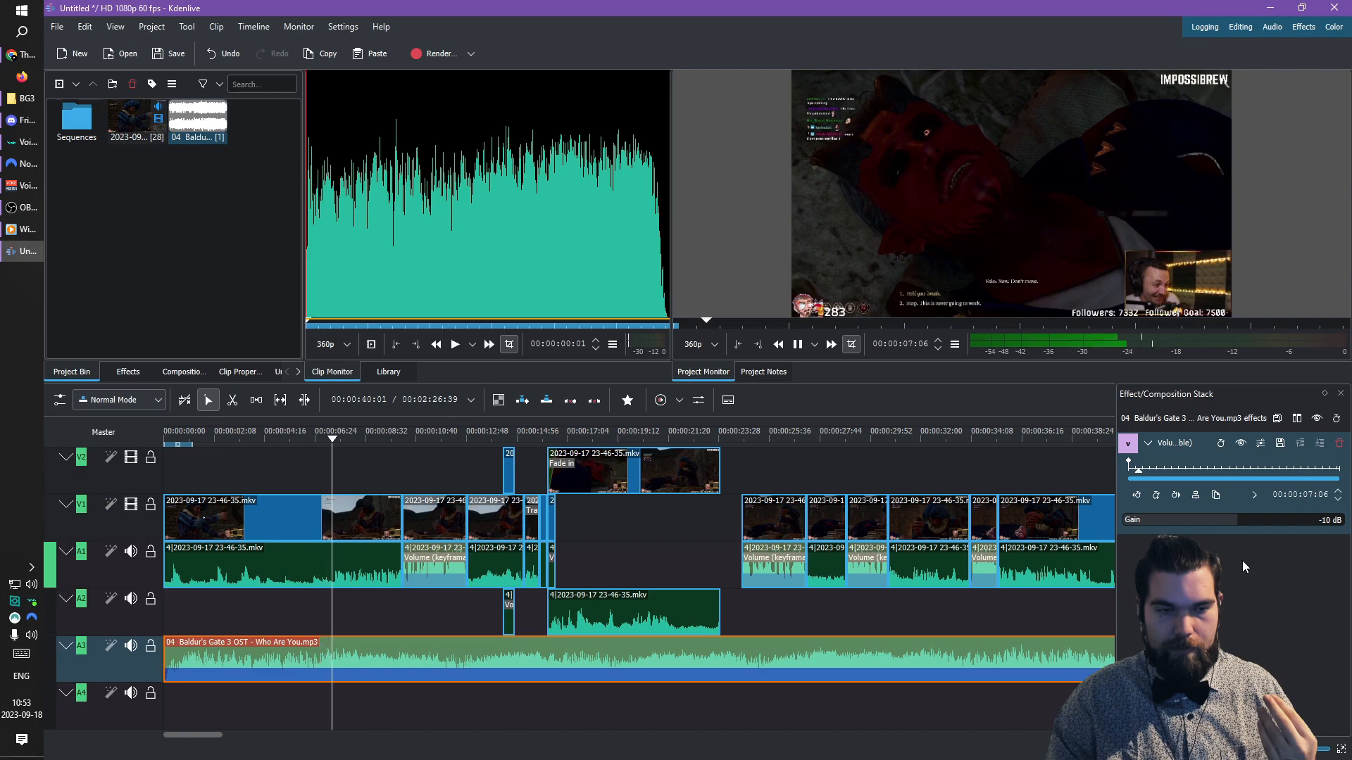
left_click_drag(1224, 522, 1212, 528)
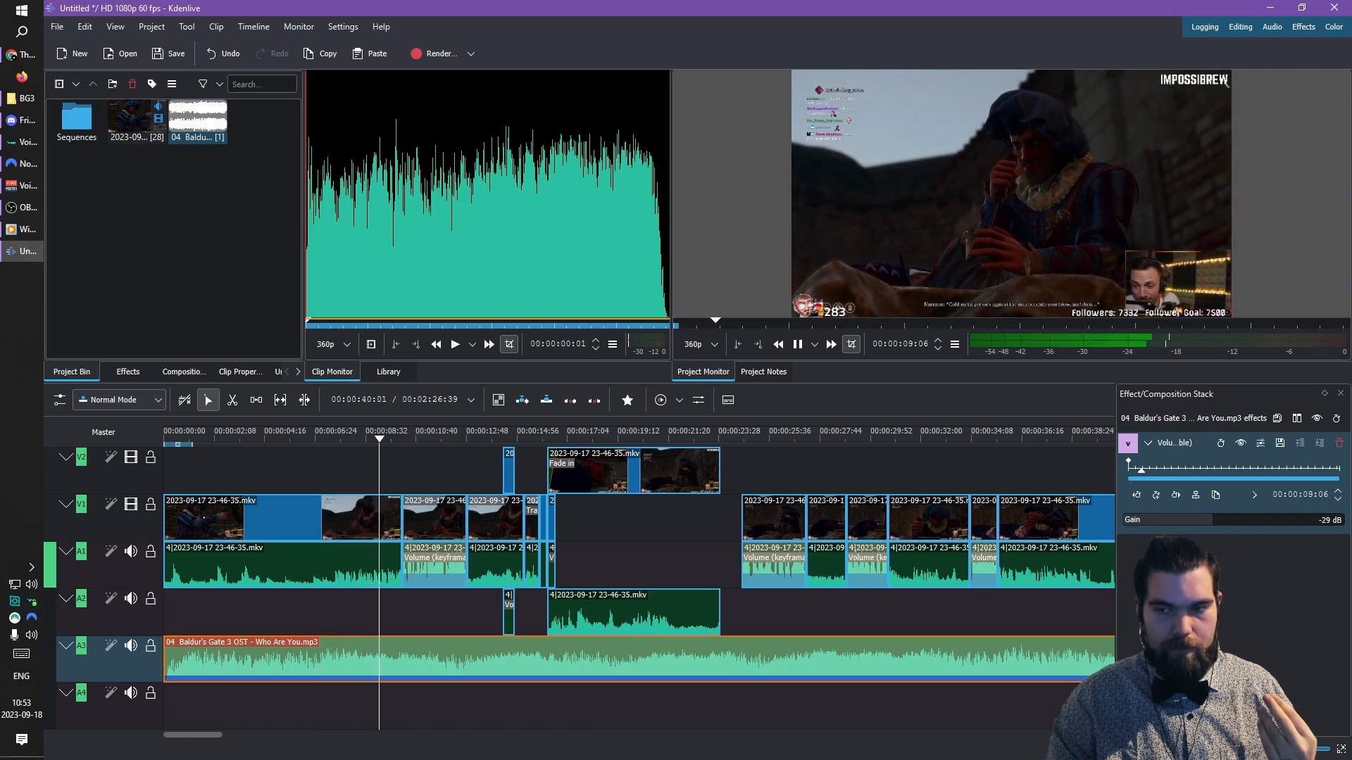
left_click(1218, 522)
left_click(1223, 522)
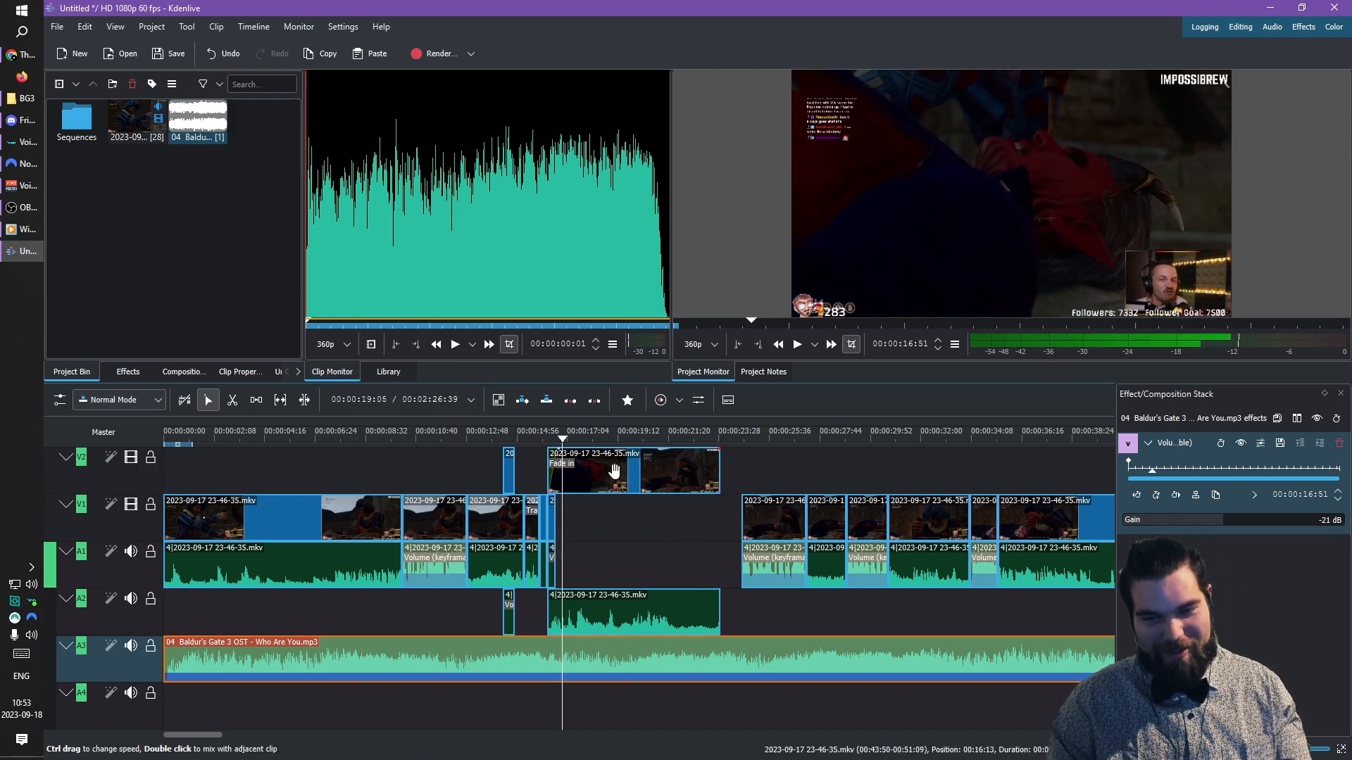
- Bring the overlapping V2 clip back onto V1 and remove the Volume effect from the short clip just before it
left_click_drag(615, 469, 634, 478)
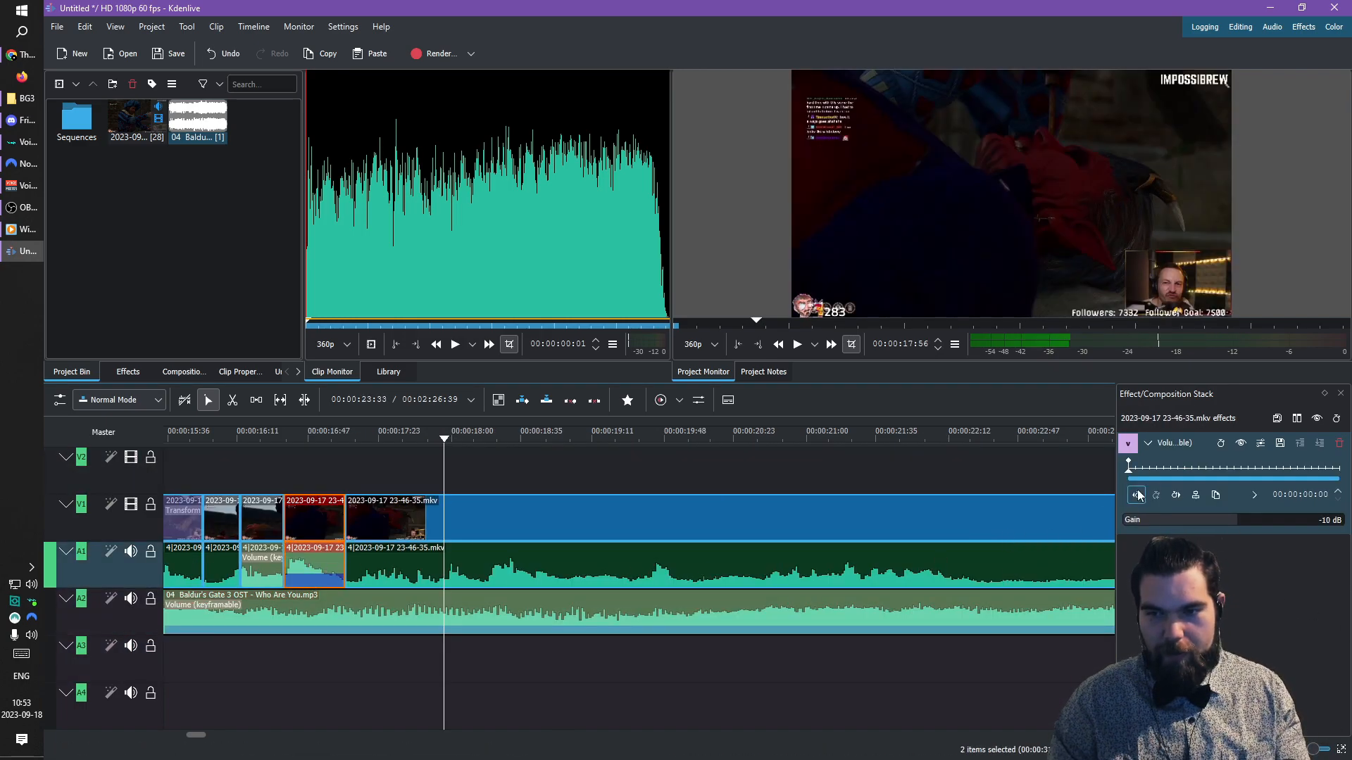
left_click(1340, 448)
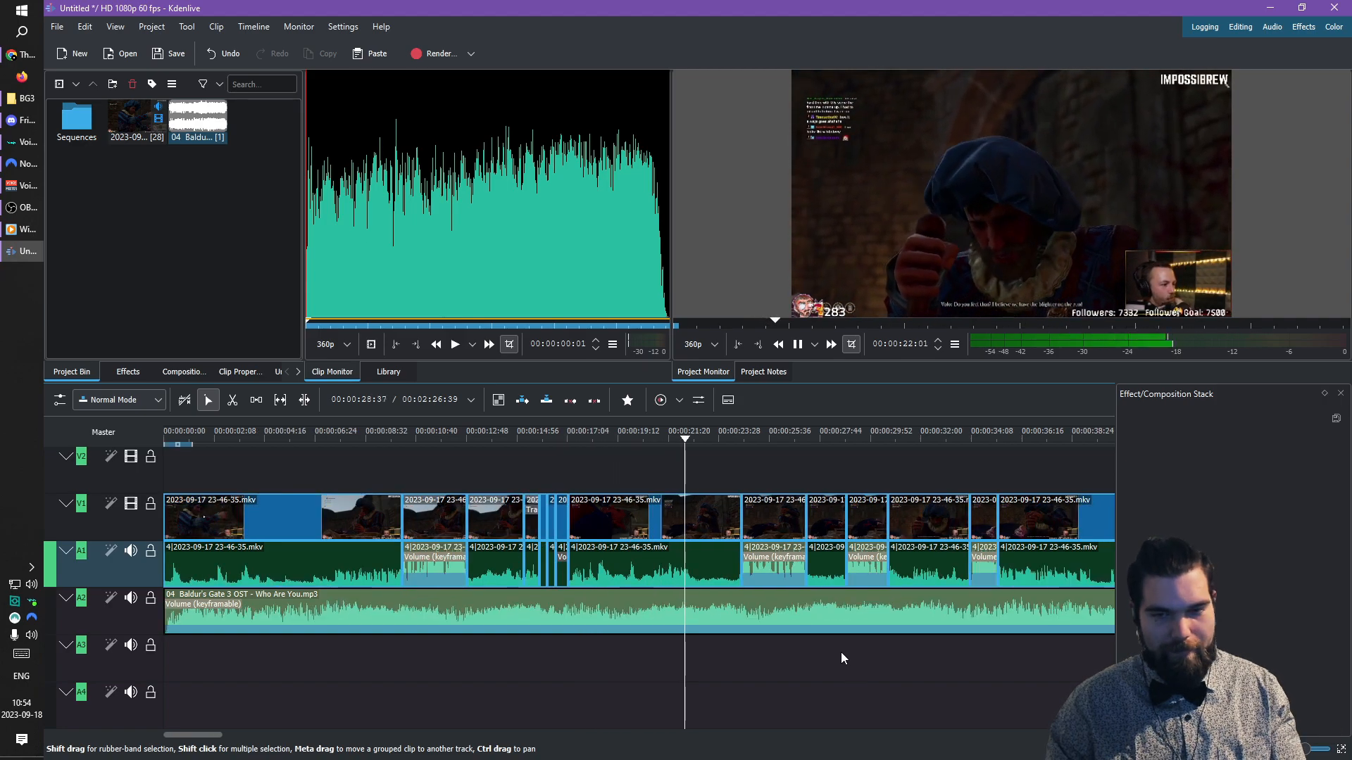
- Play the joined clips with the background music and pause at about 00:00:36:41
scroll(845, 655, "down", 2)
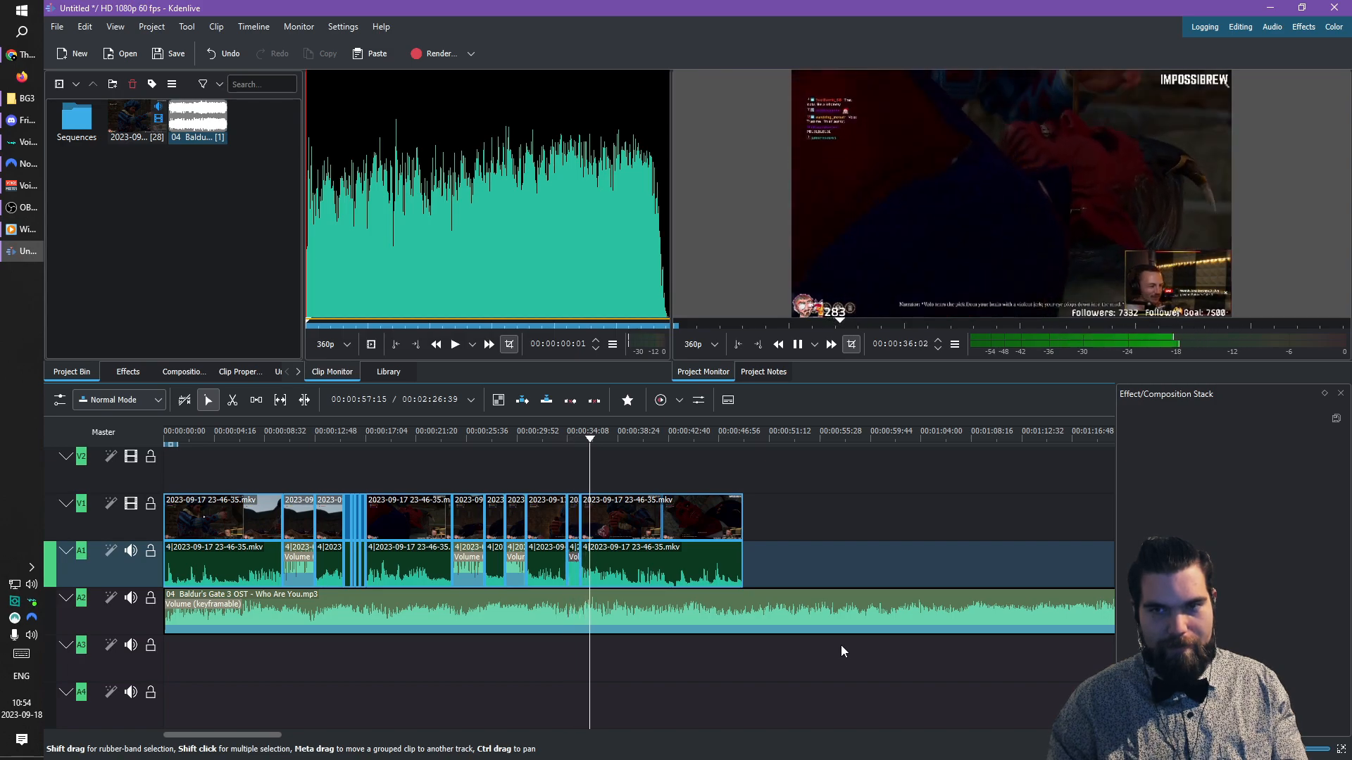
key("space")
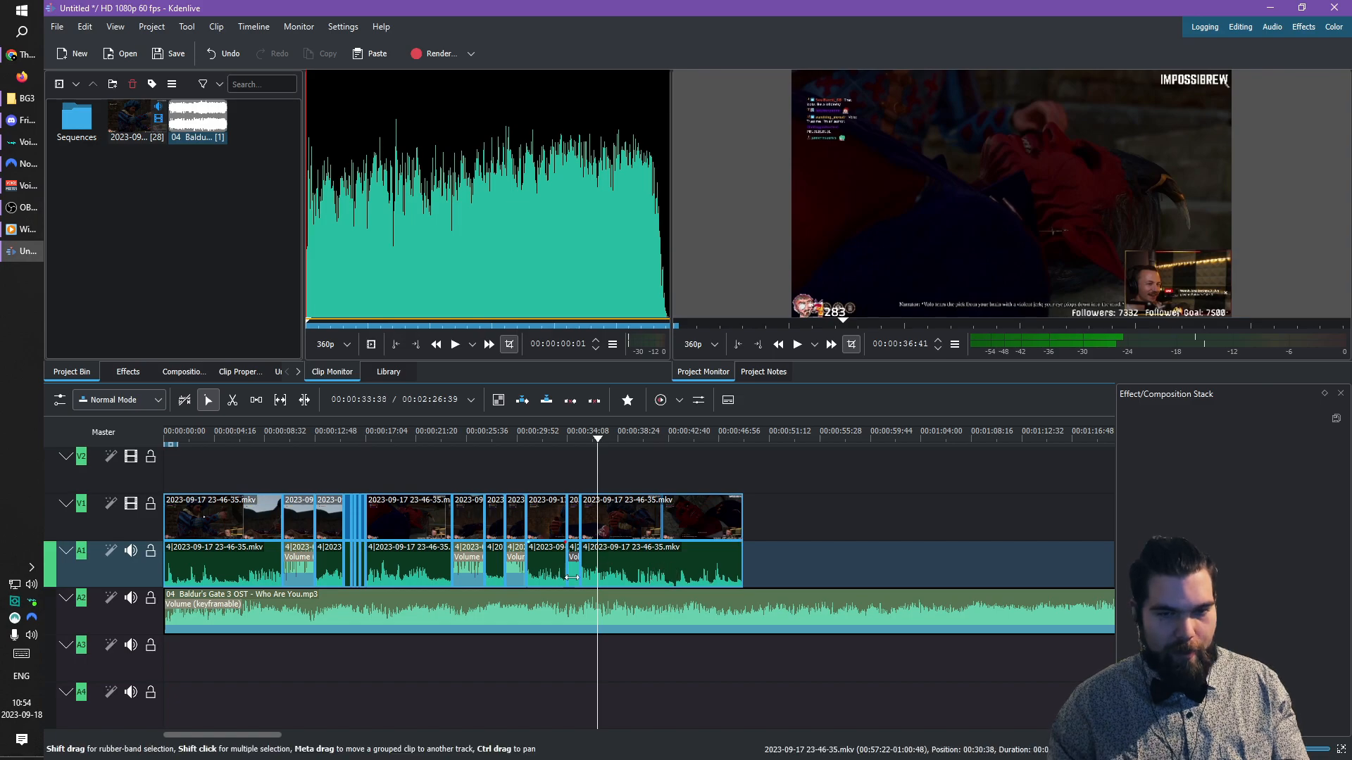
left_click(631, 576)
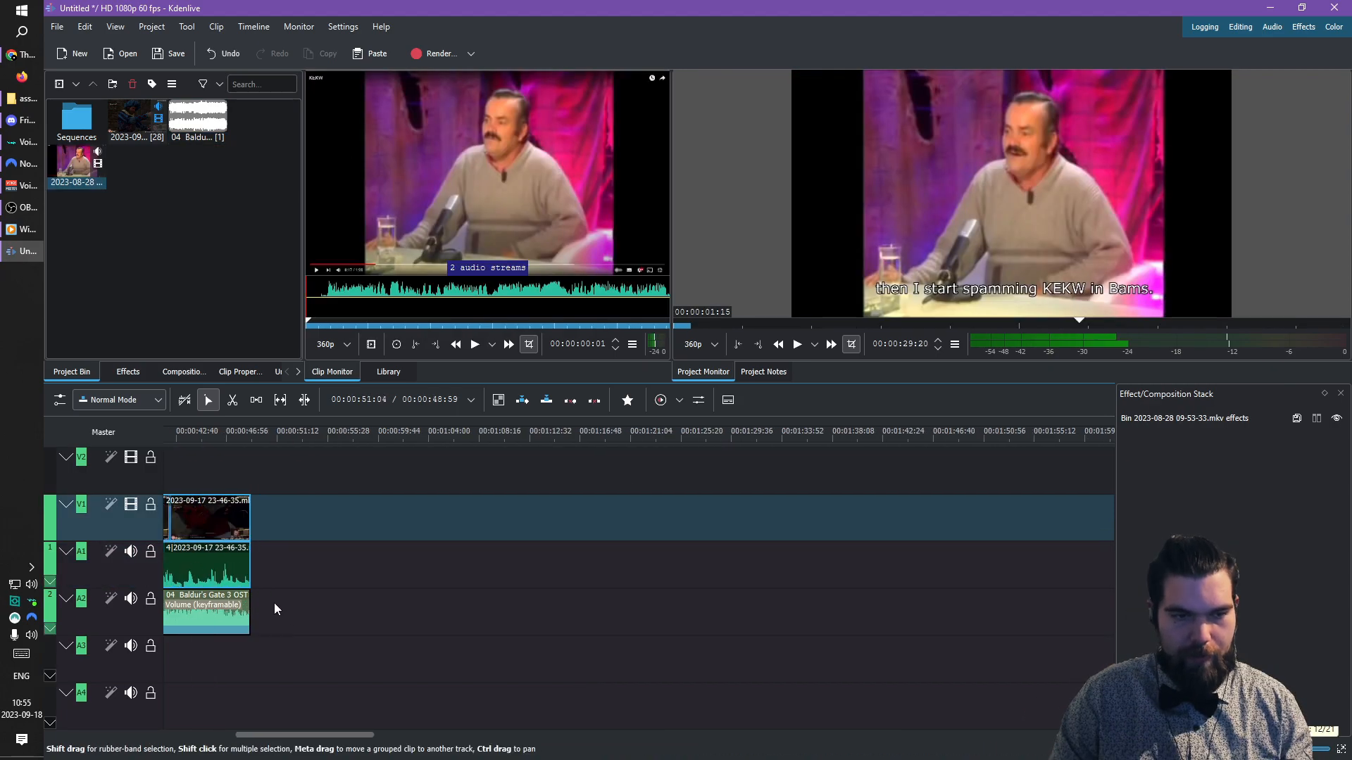
- Add a fade-out at the end of the music clip on A2
scroll(274, 603, "up", 2)
left_click_drag(247, 598, 975, 569)
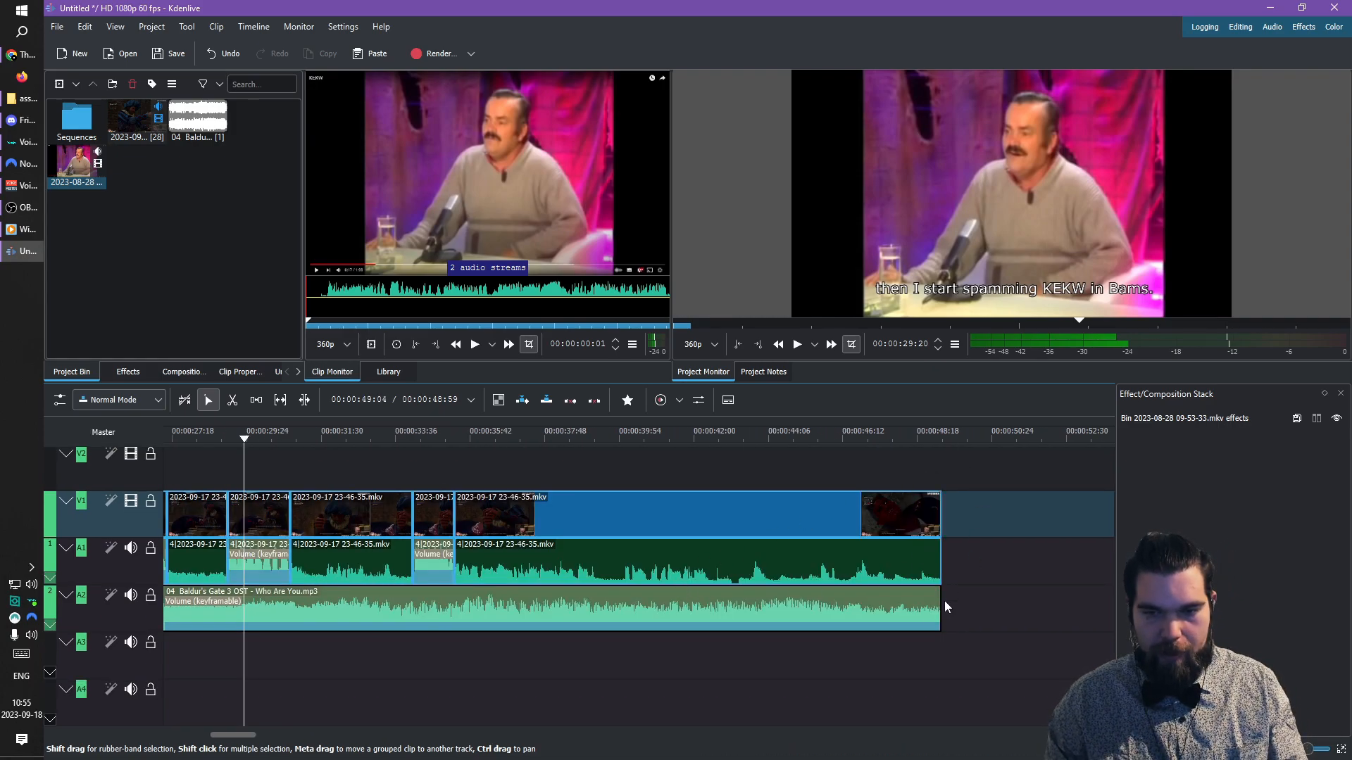
scroll(944, 599, "up", 2)
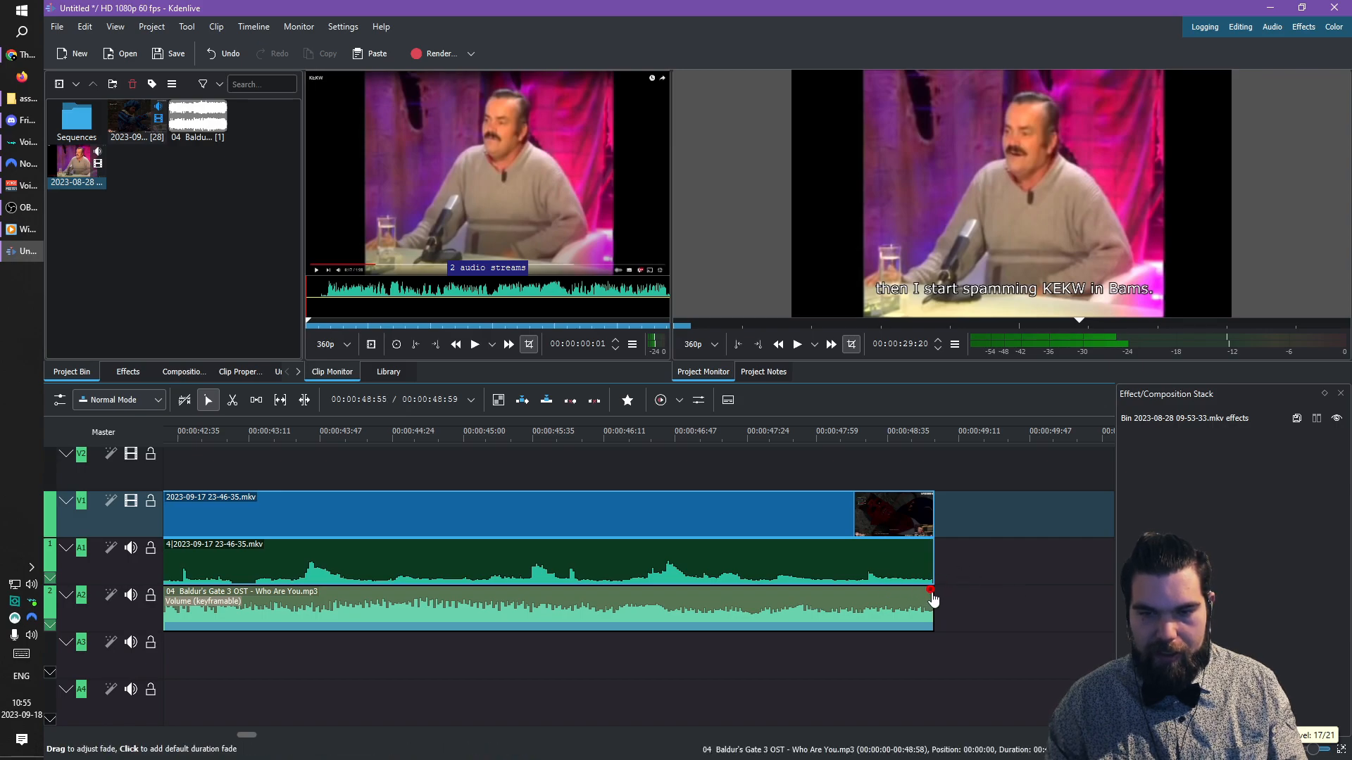
left_click(933, 598)
- Try a fade-in and a fade-out on the short V1 clip around 00:00:34:12, and undo both fades
scroll(542, 502, "left", 5)
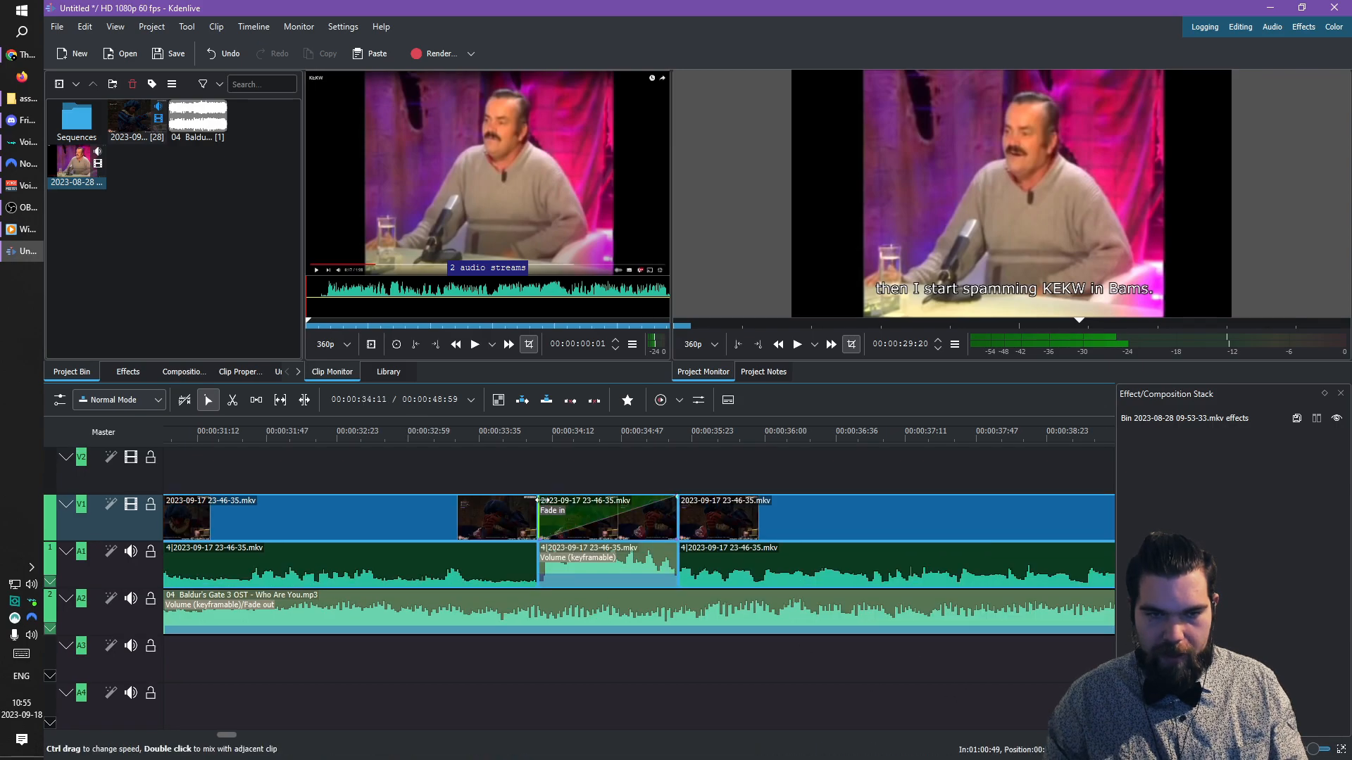
left_click(674, 501)
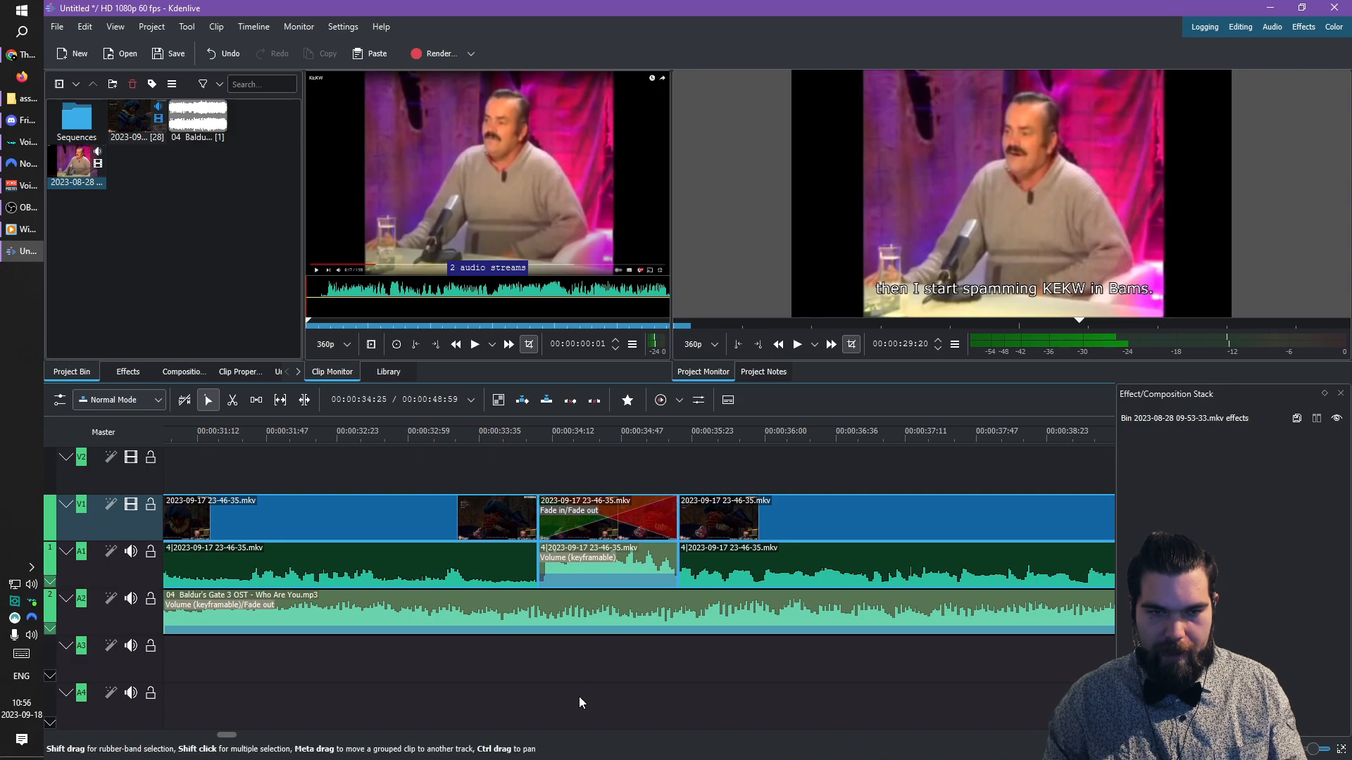
key("ctrl+z")
key("ctrl+z")
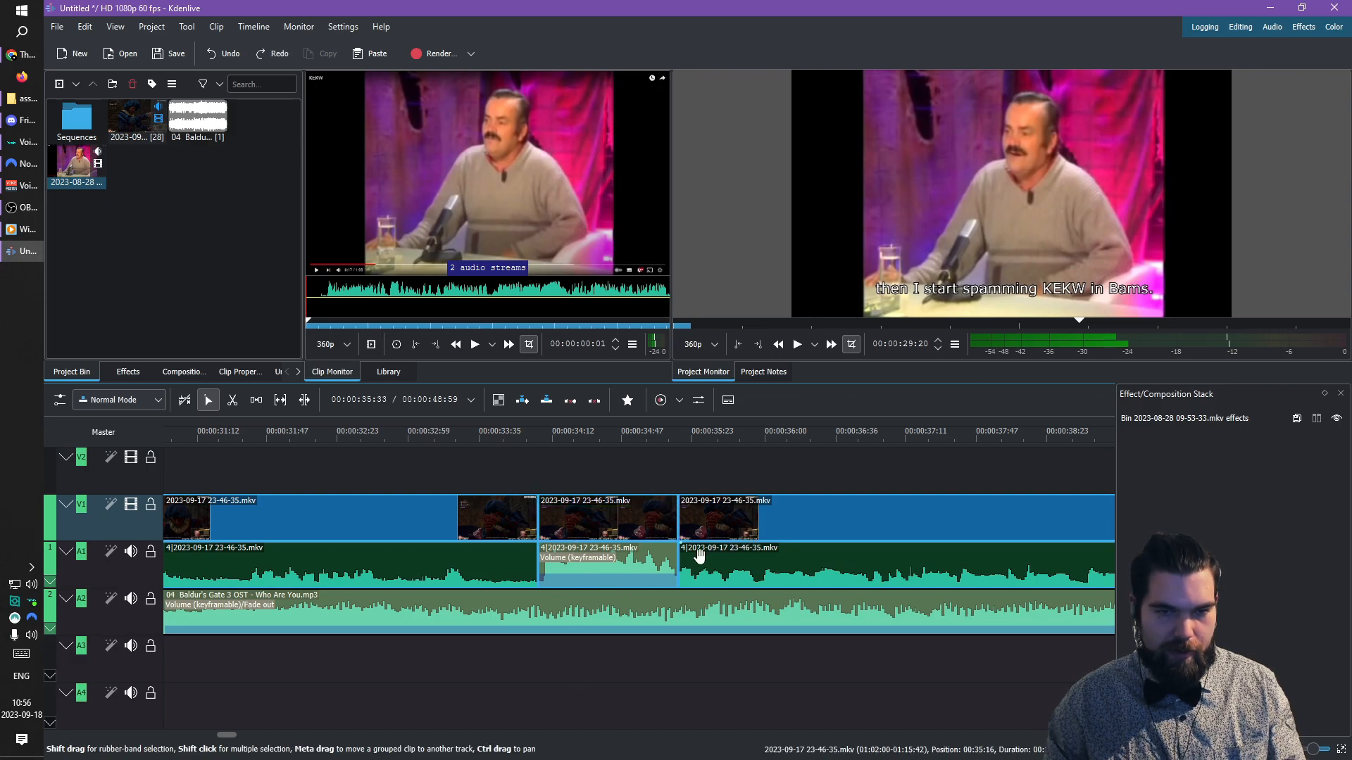
- Add a fade-in to the short V1 clip around 00:00:34:12 with a duration of 00:00:01:07
left_click(544, 501)
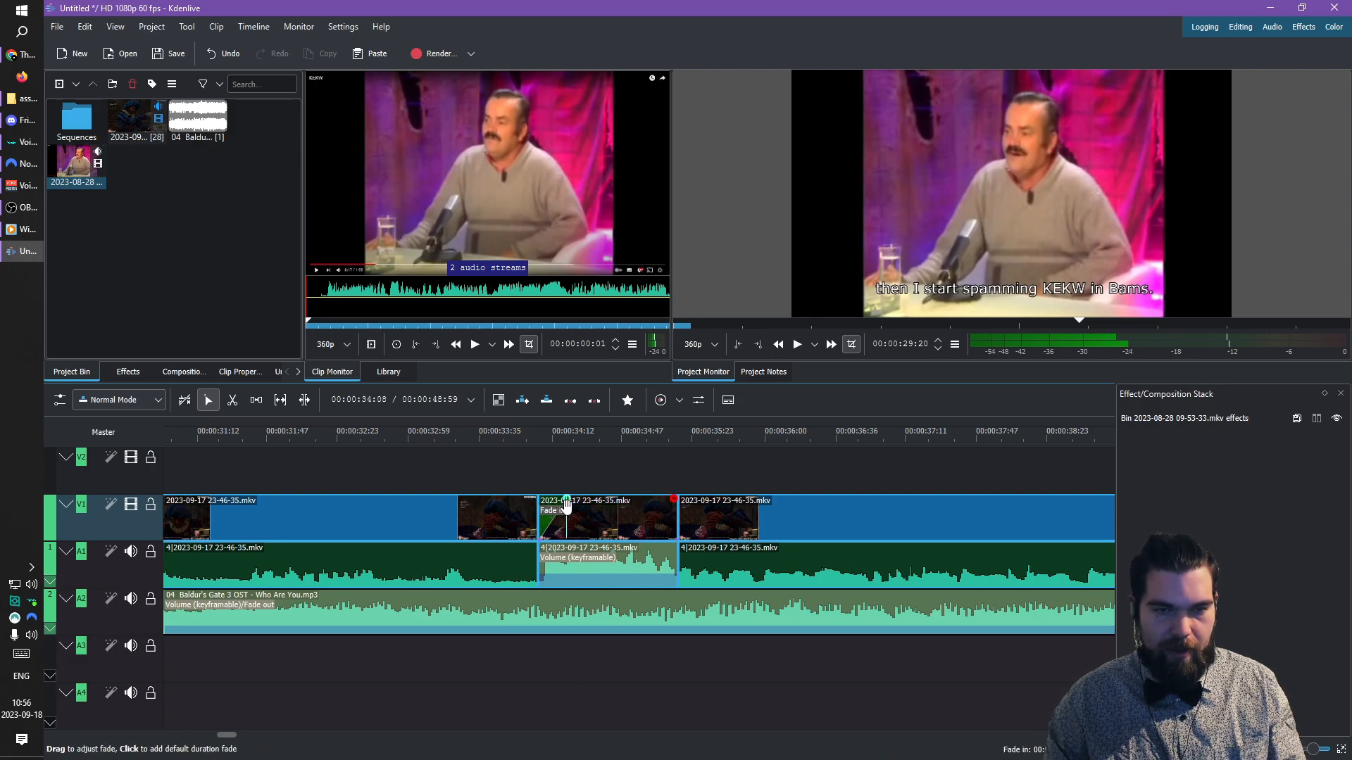
left_click(591, 521)
left_click_drag(1188, 467, 1190, 468)
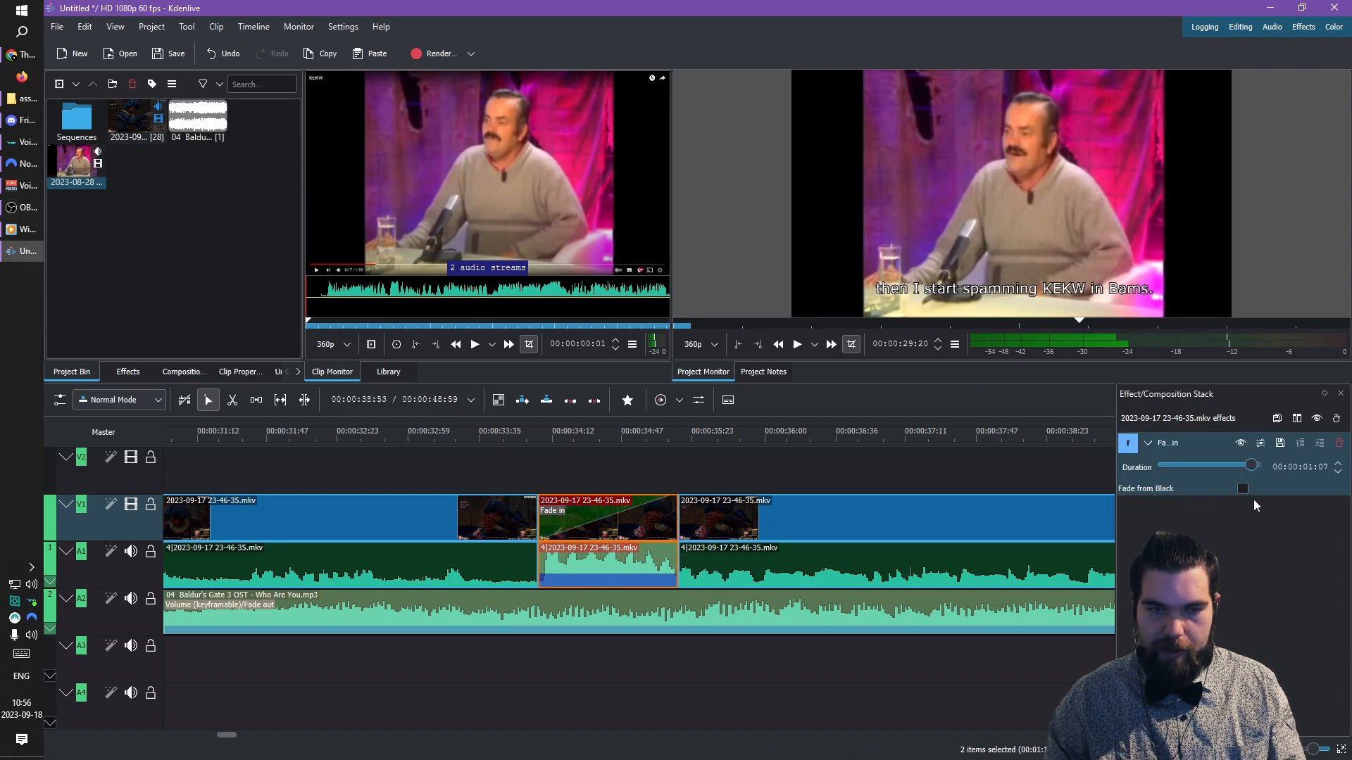
- Play the ending of the sequence and add a 00:00:03:00 fade-out to the last gameplay clip's audio on A1
scroll(690, 575, "up", 2)
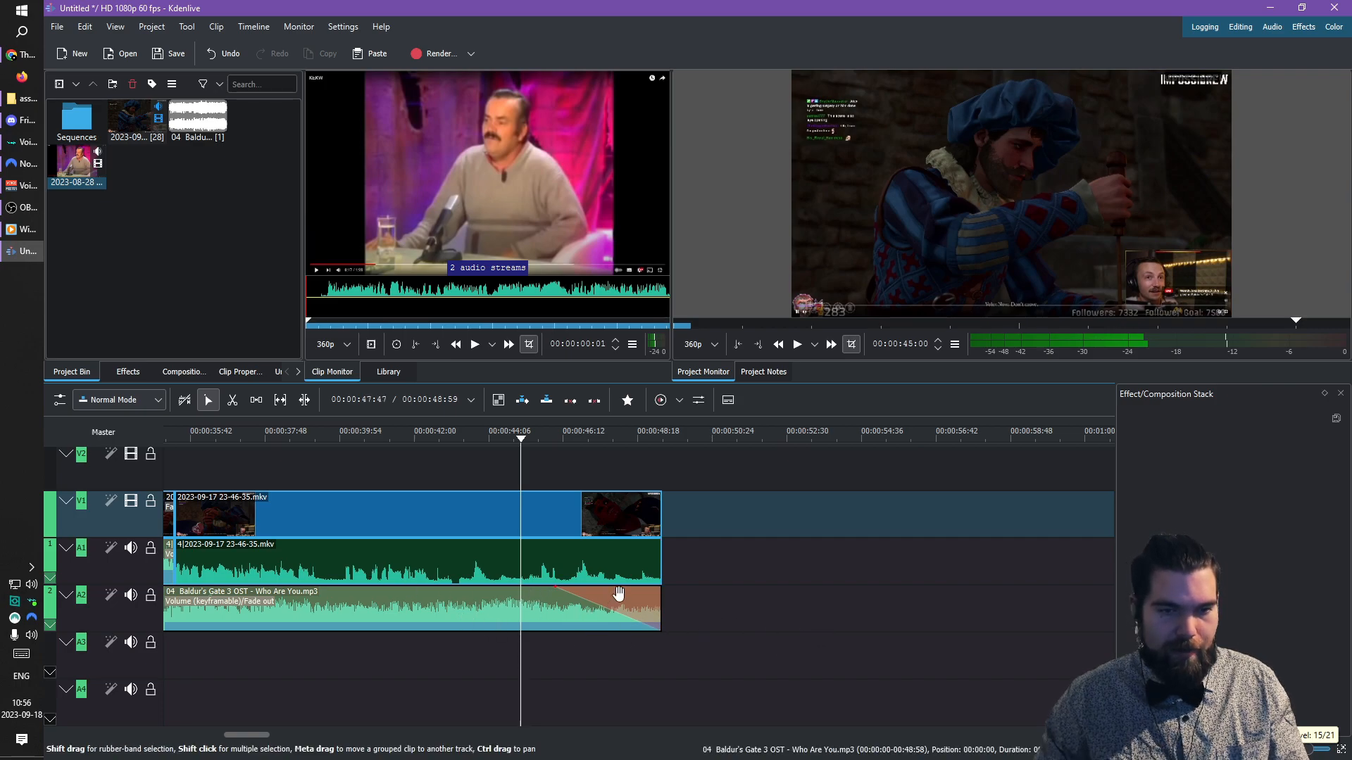
key("space")
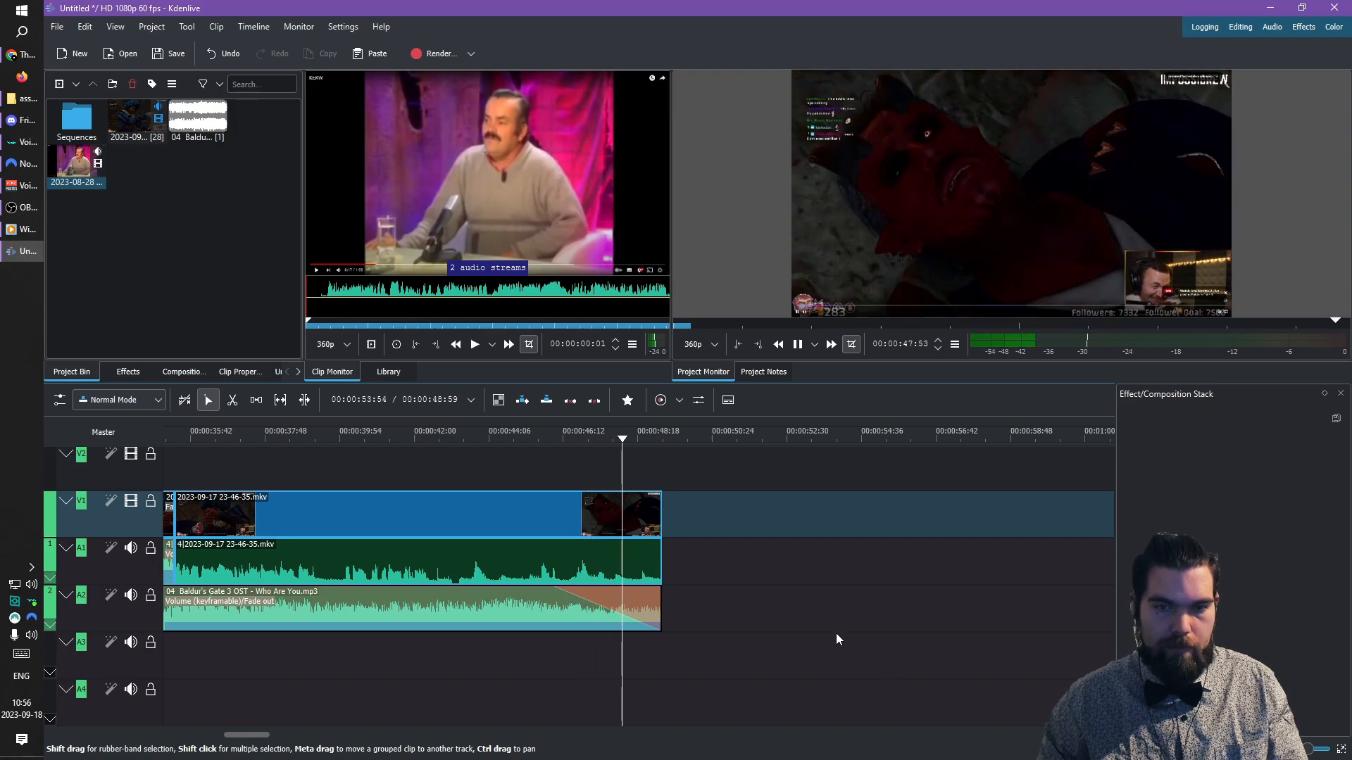
key("space")
left_click(658, 544)
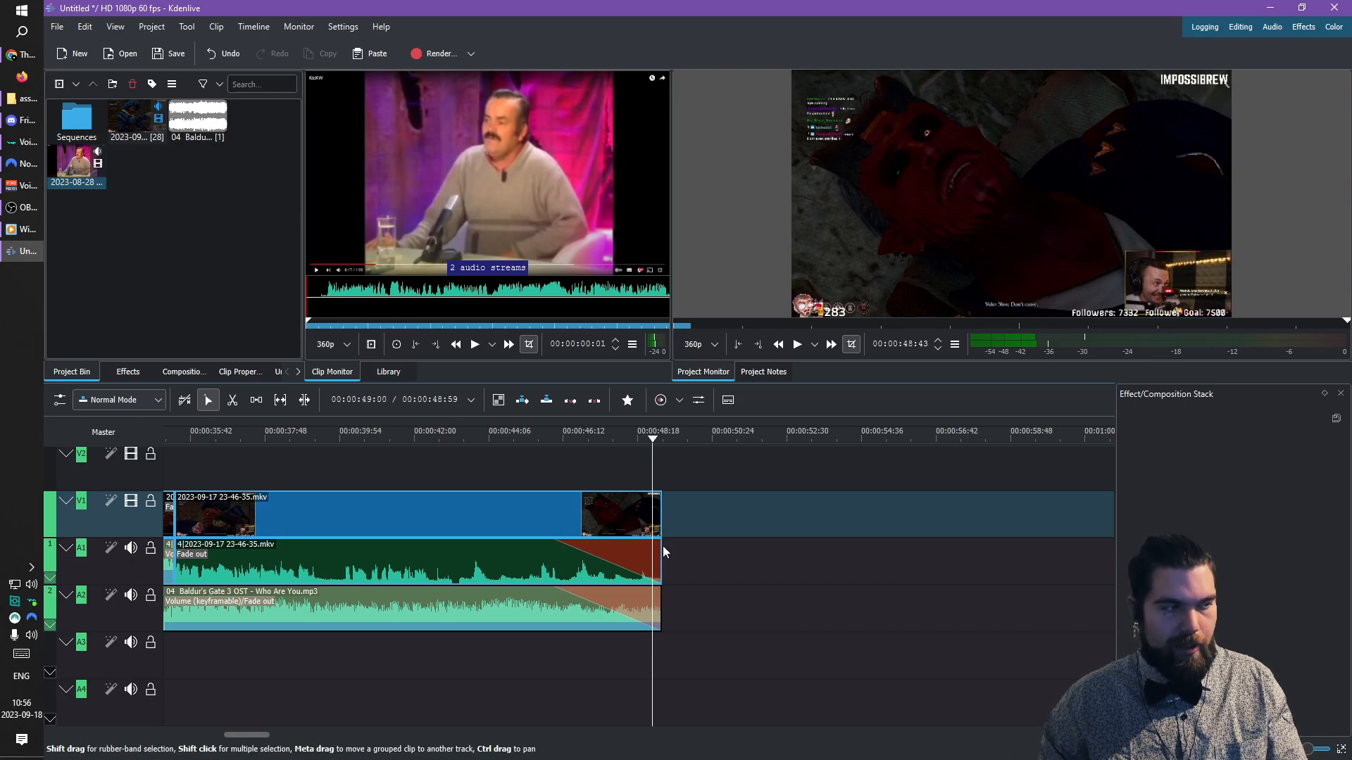
left_click(626, 555)
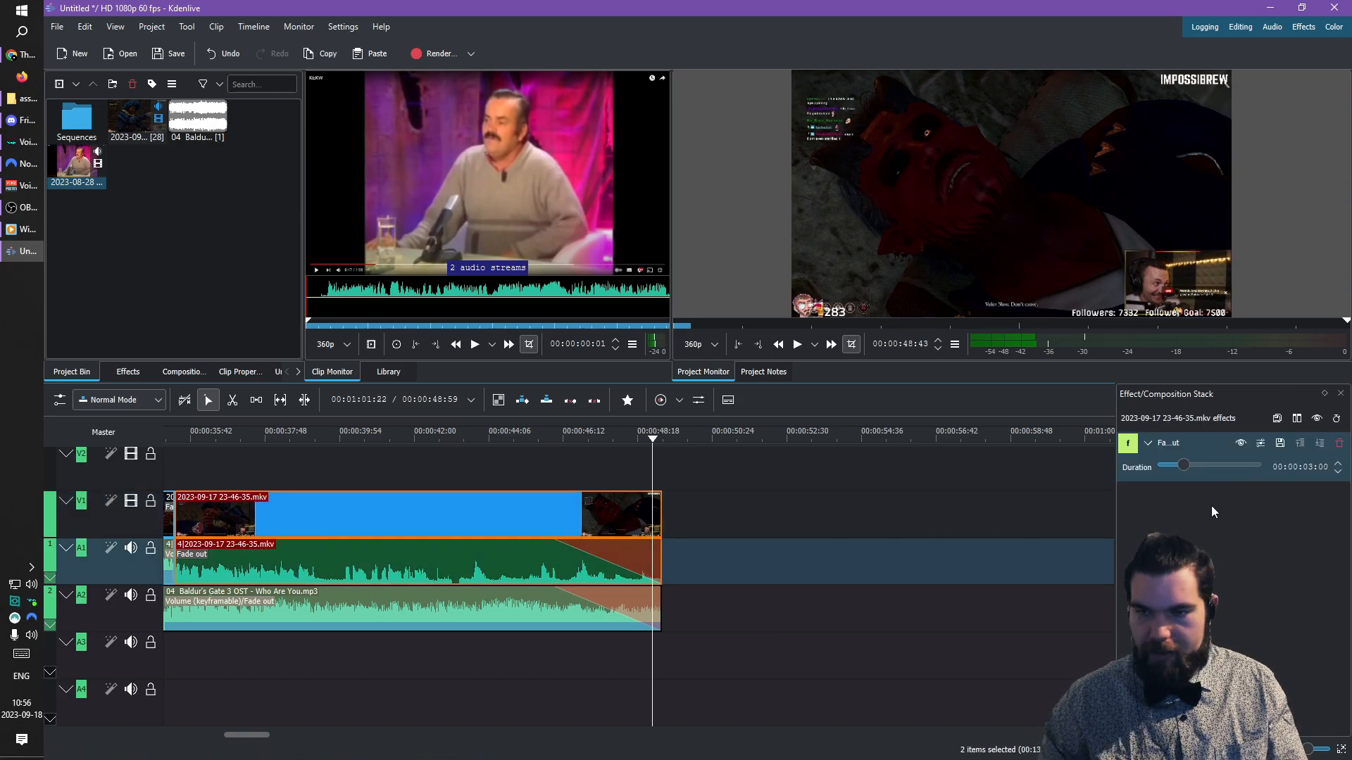
- Play the ending again to check the audio fade-outs on A1 and A2
left_click(540, 456)
key("space")
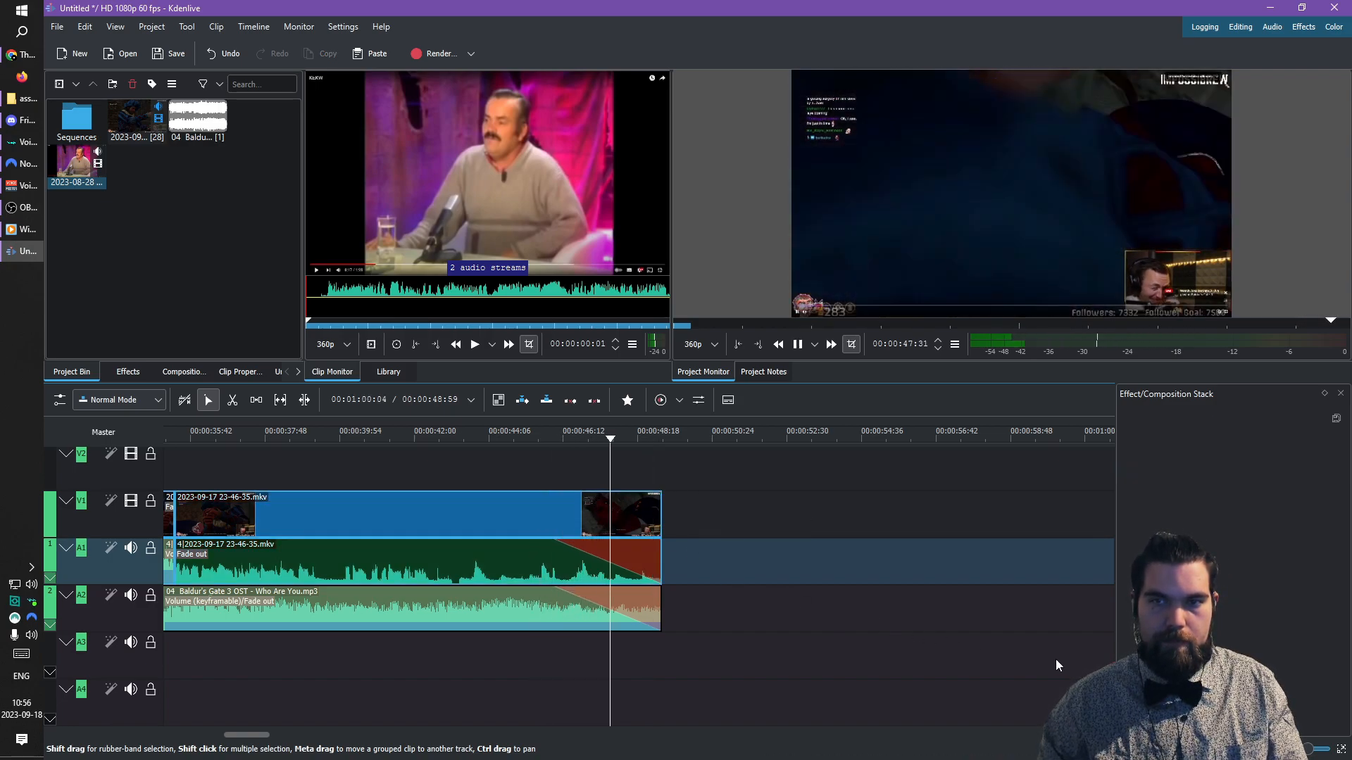
left_click(527, 453)
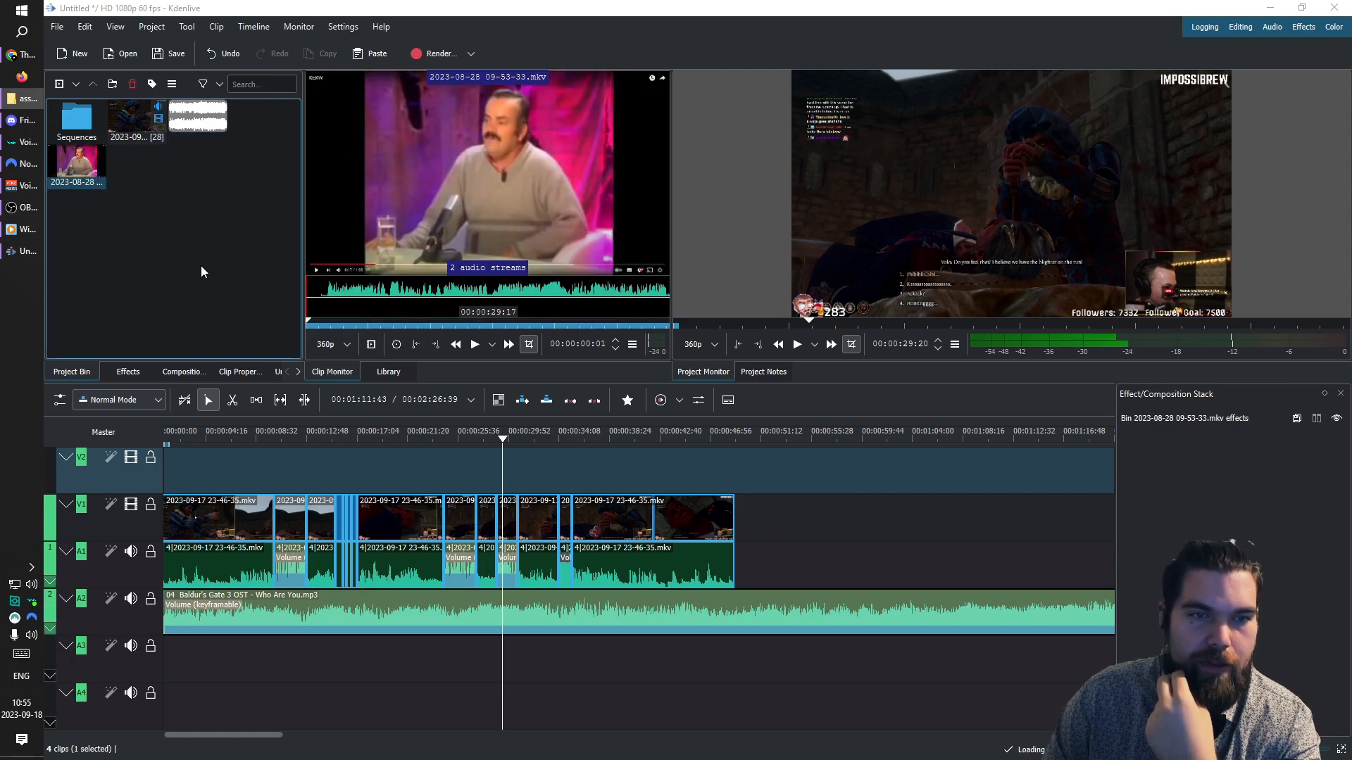
left_click_drag(76, 162, 864, 518)
scroll(882, 539, "down", 3)
left_click_drag(679, 613, 496, 607)
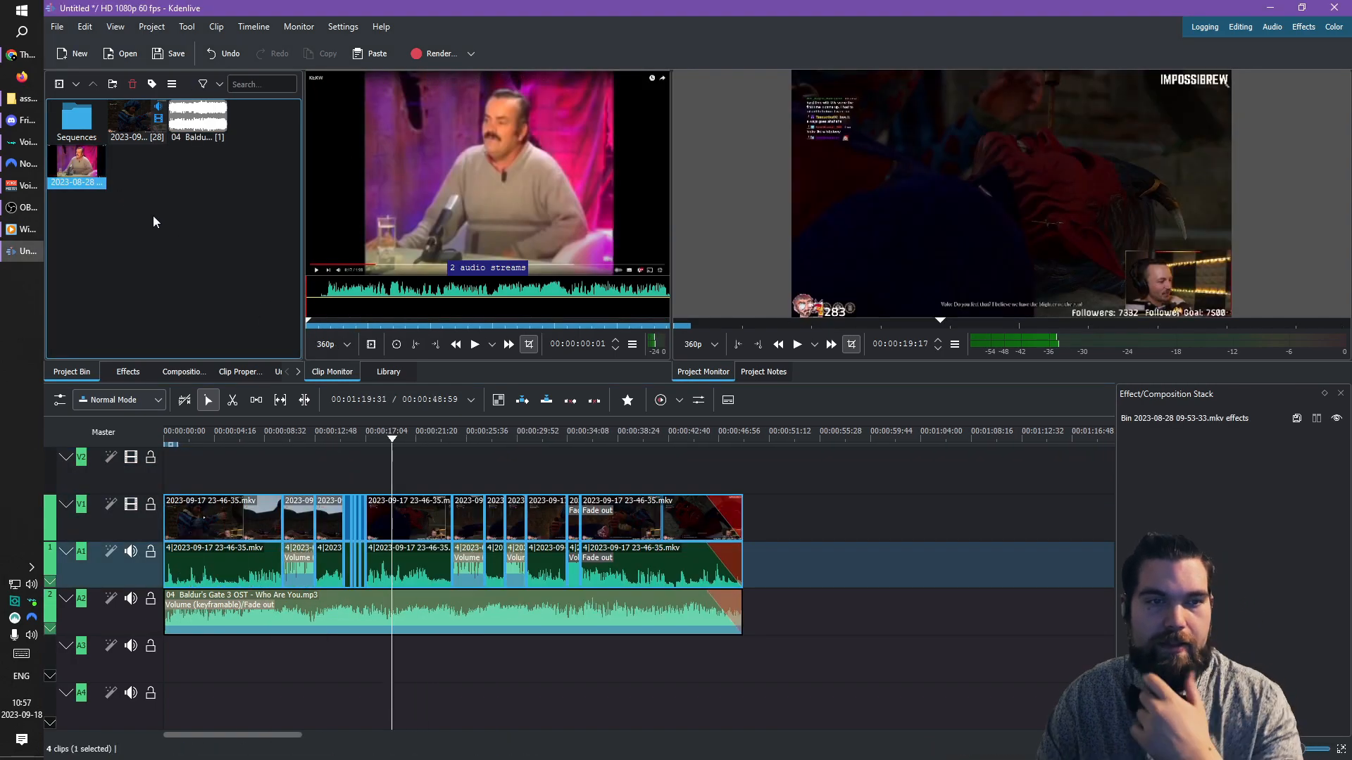
left_click_drag(76, 164, 798, 541)
left_click_drag(1035, 580, 993, 579)
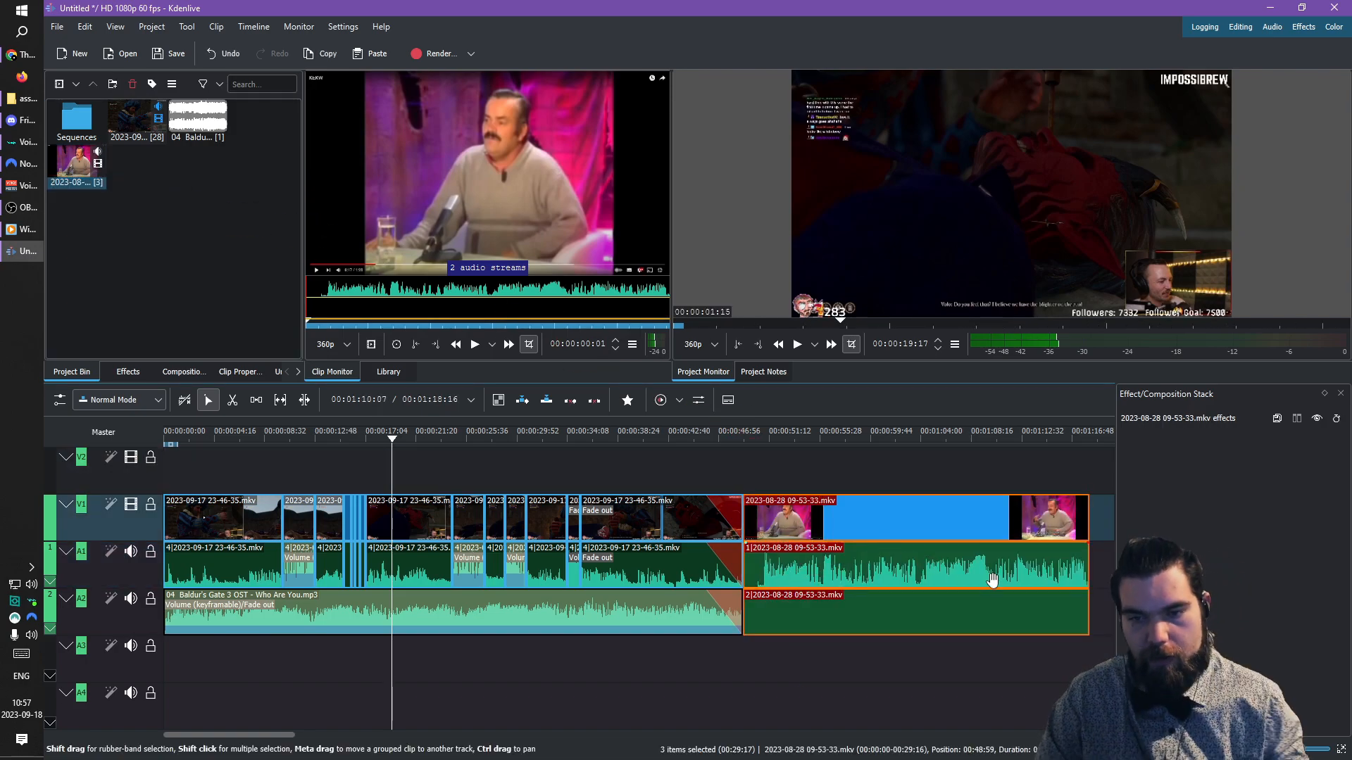
scroll(937, 556, "down", 2)
right_click(704, 529)
left_click(808, 243)
left_click(758, 619)
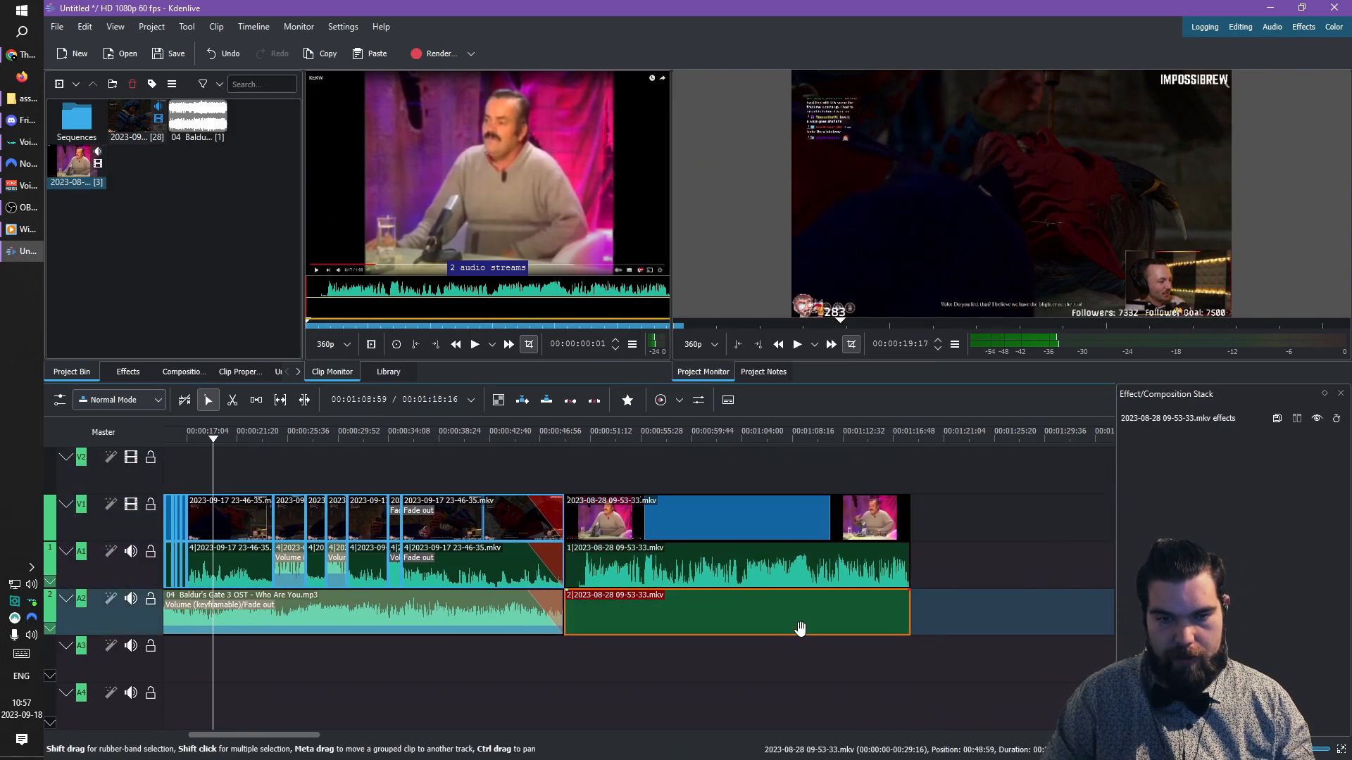
key("Delete")
left_click(730, 574)
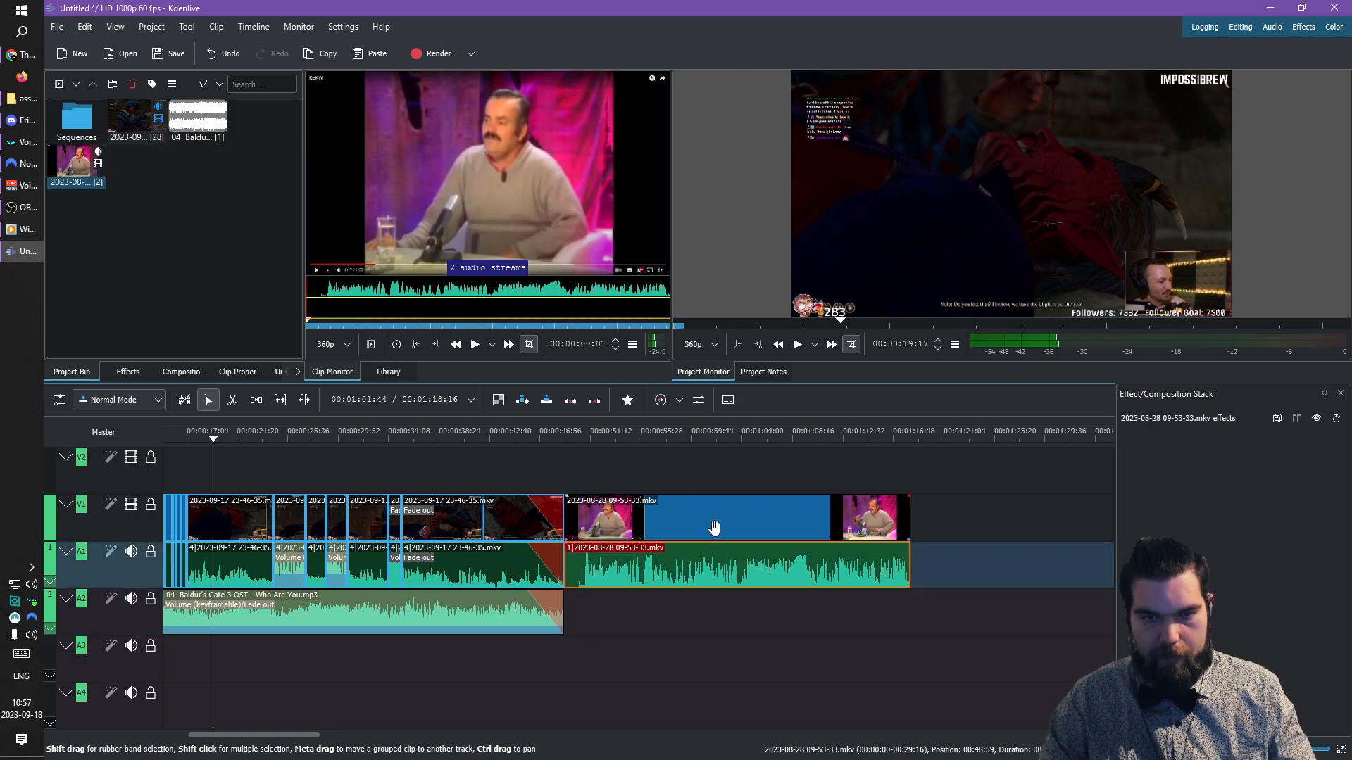
left_click(714, 528, "shift")
right_click(714, 528)
left_click(783, 211)
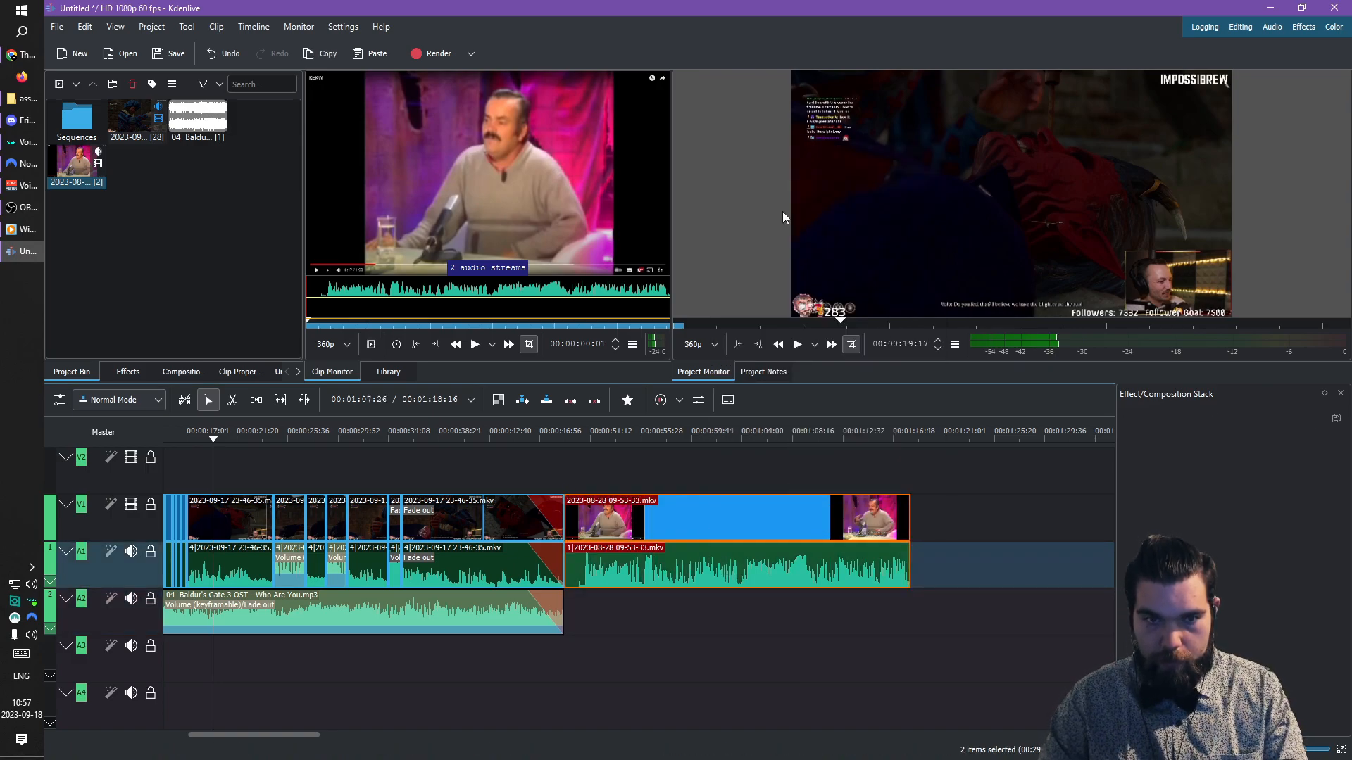
key("Escape")
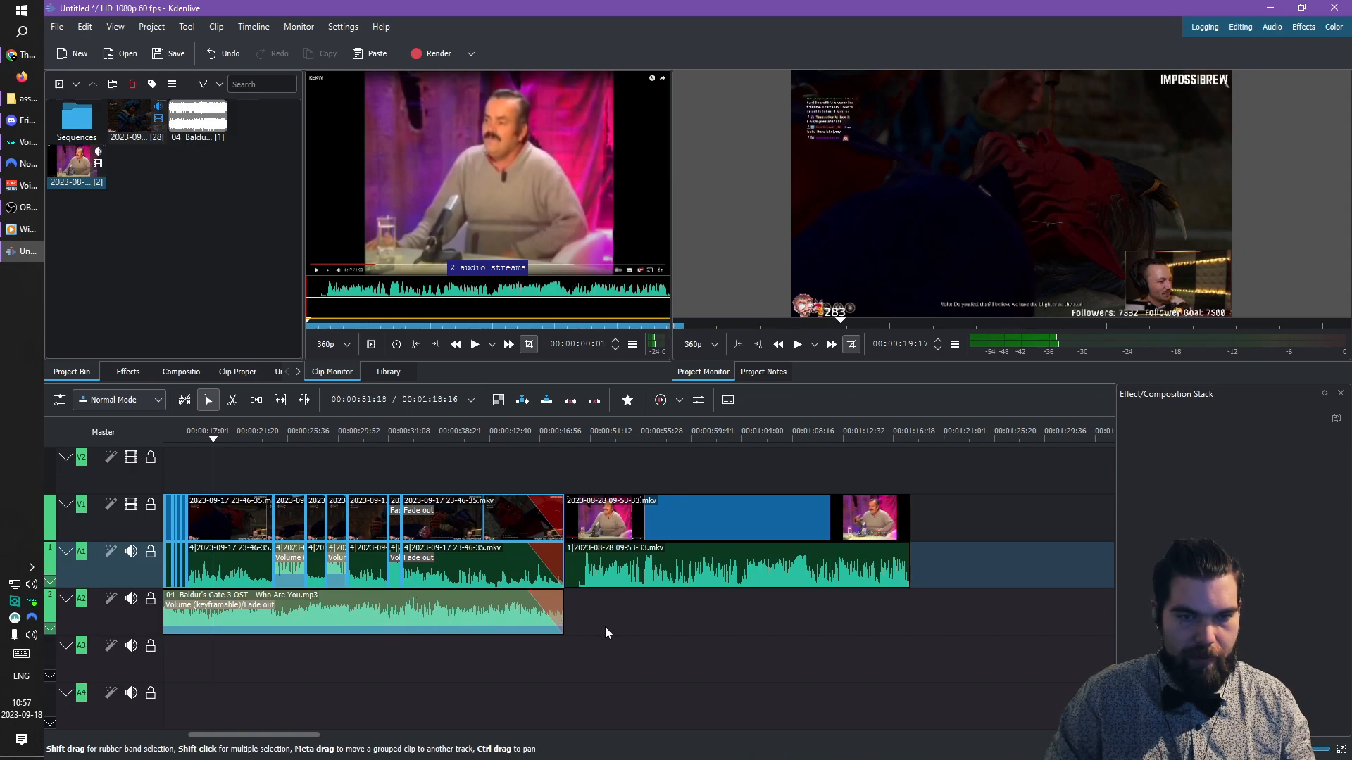
left_click_drag(687, 577, 691, 594)
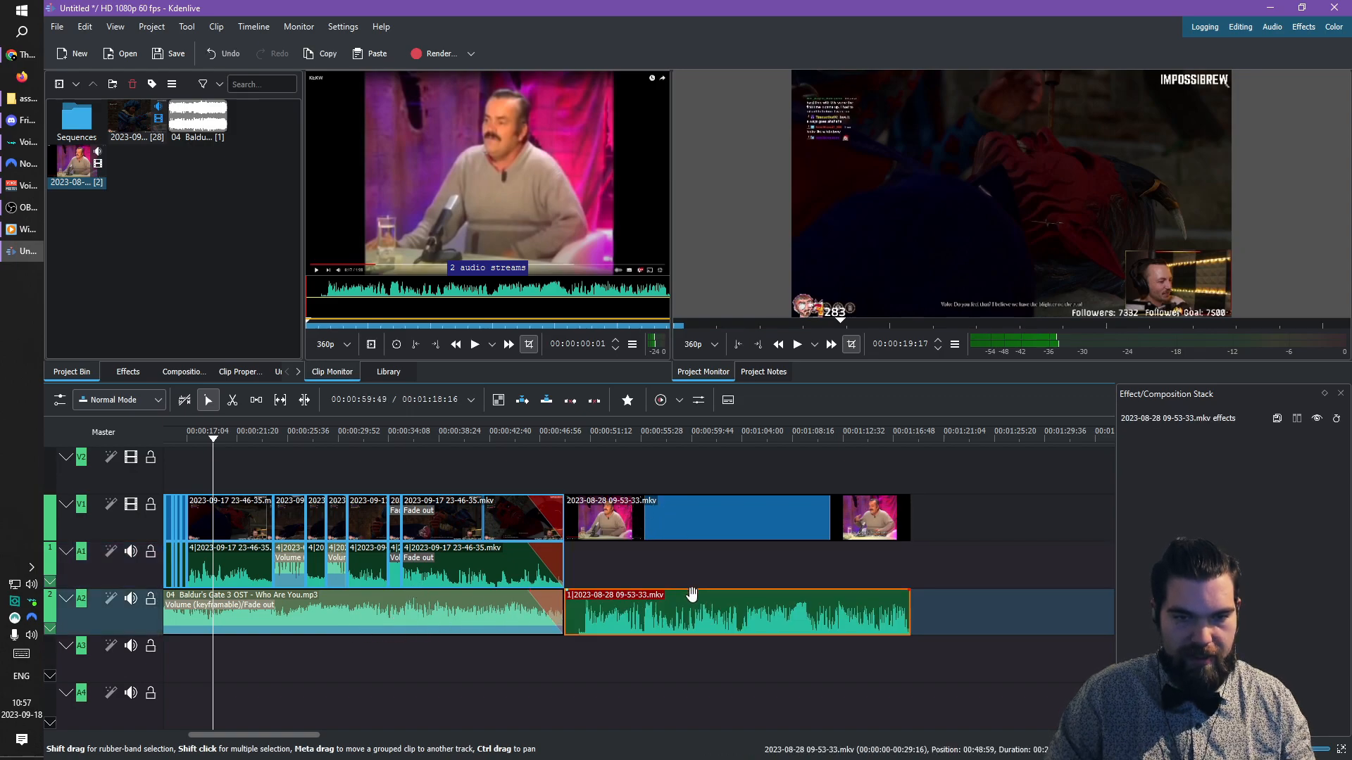
right_click(676, 521)
left_click(763, 204)
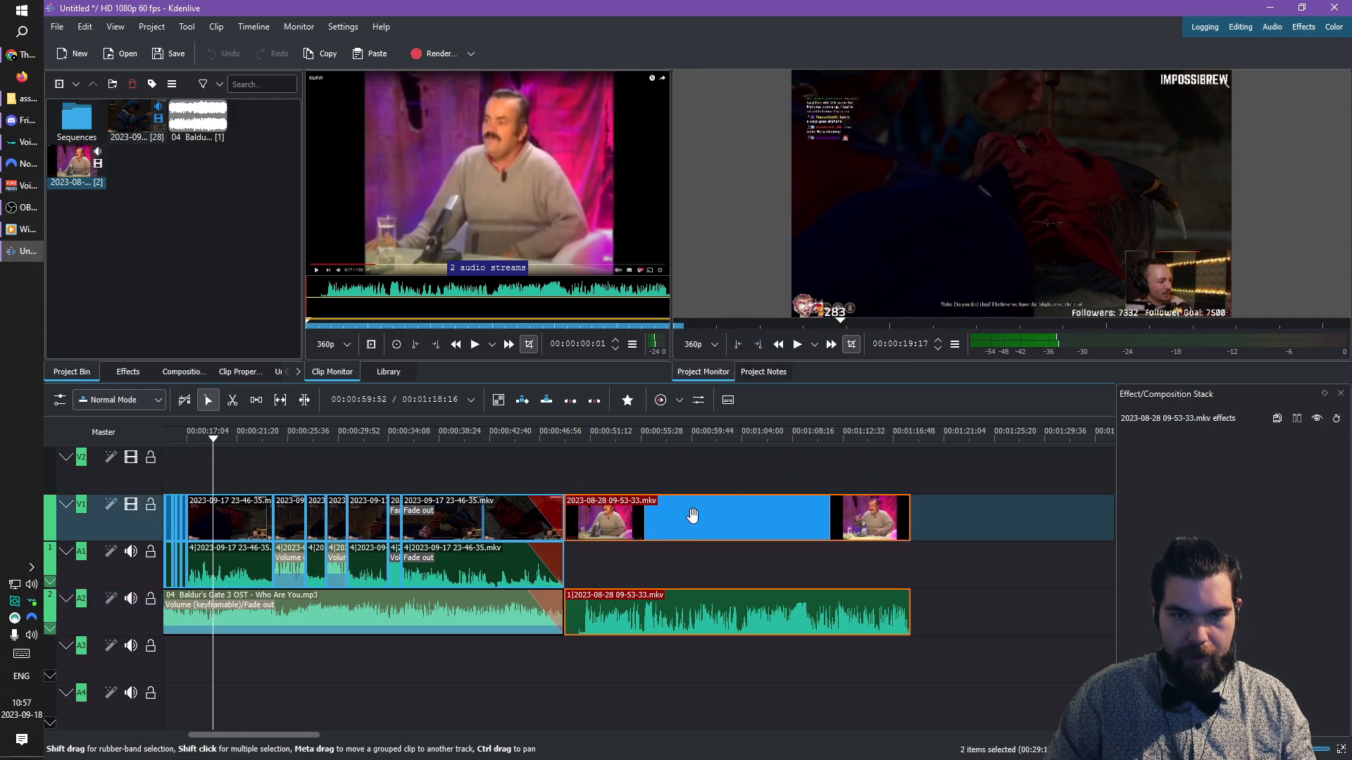
left_click_drag(693, 512, 525, 479)
scroll(481, 529, "left", 3)
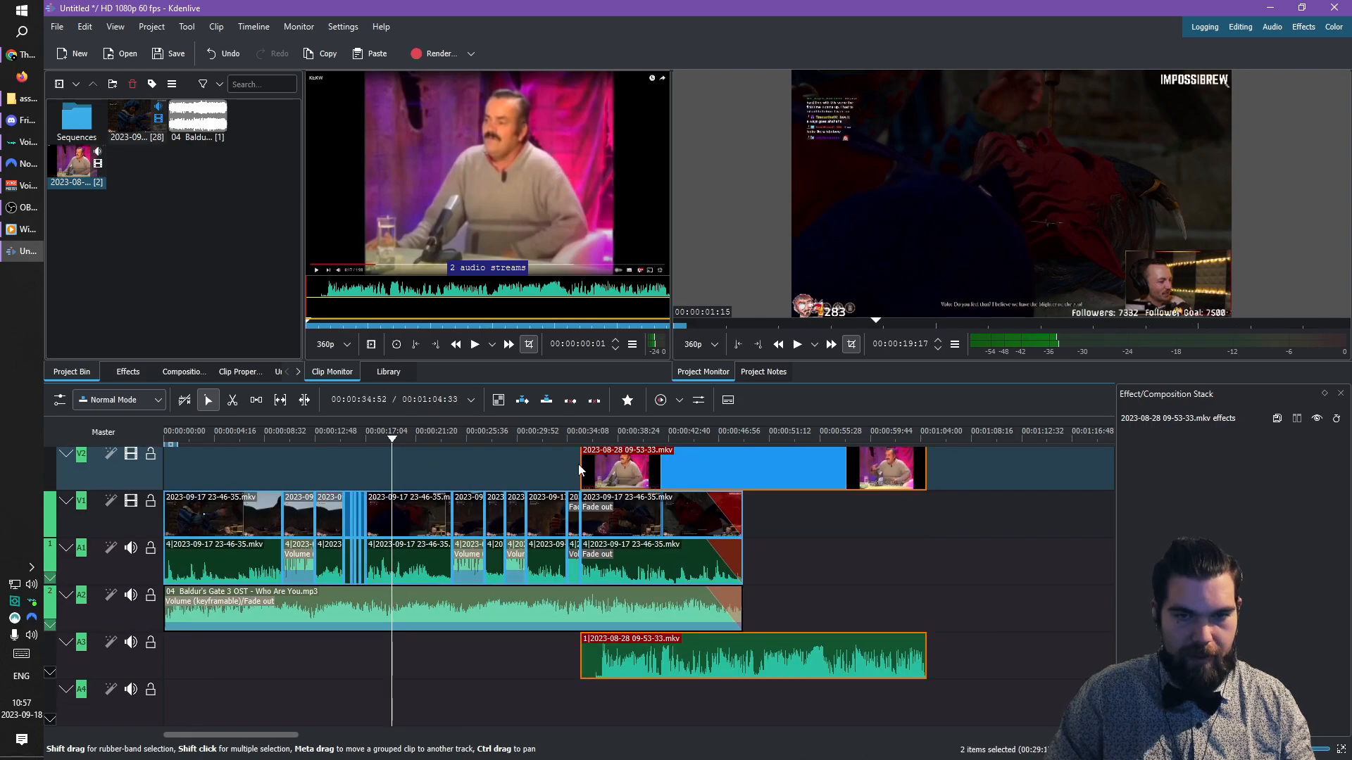
left_click_drag(621, 469, 810, 516)
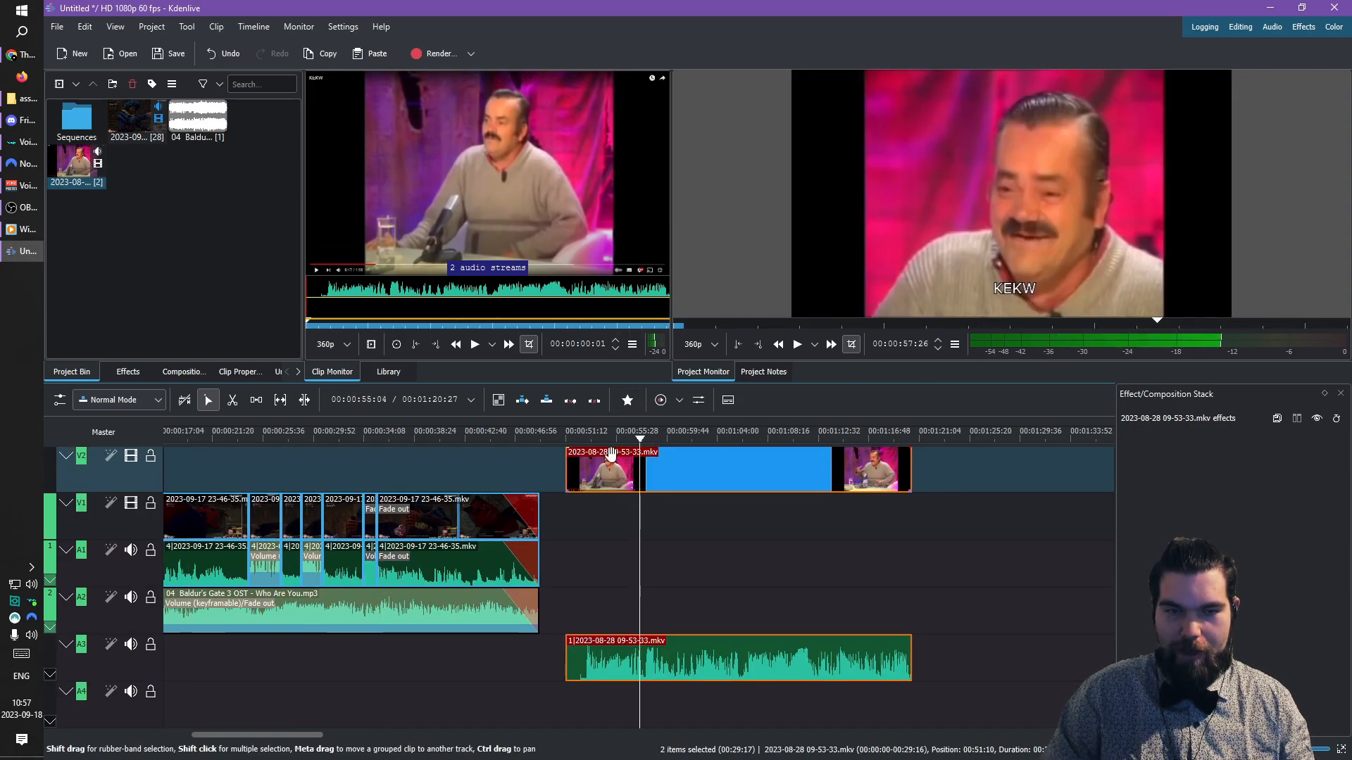
left_click_drag(638, 441, 575, 440)
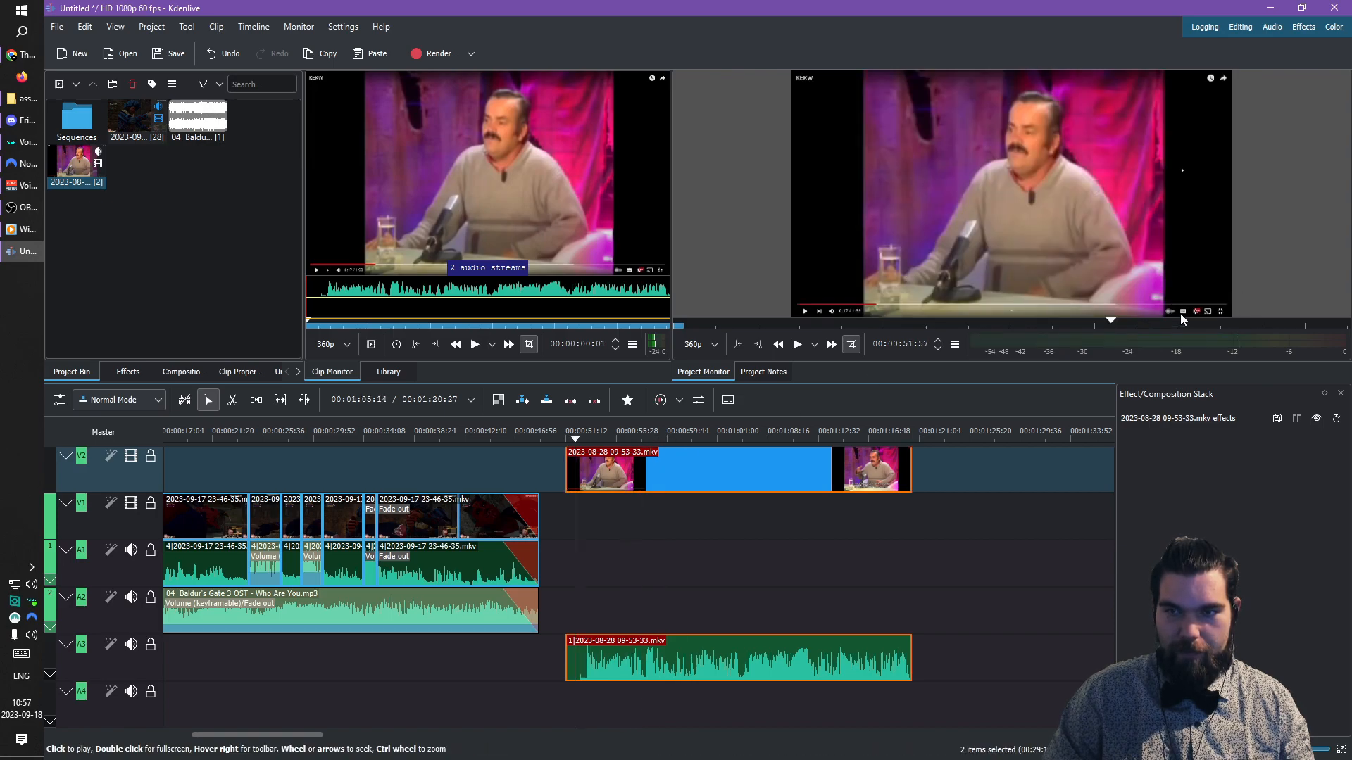
left_click(586, 440)
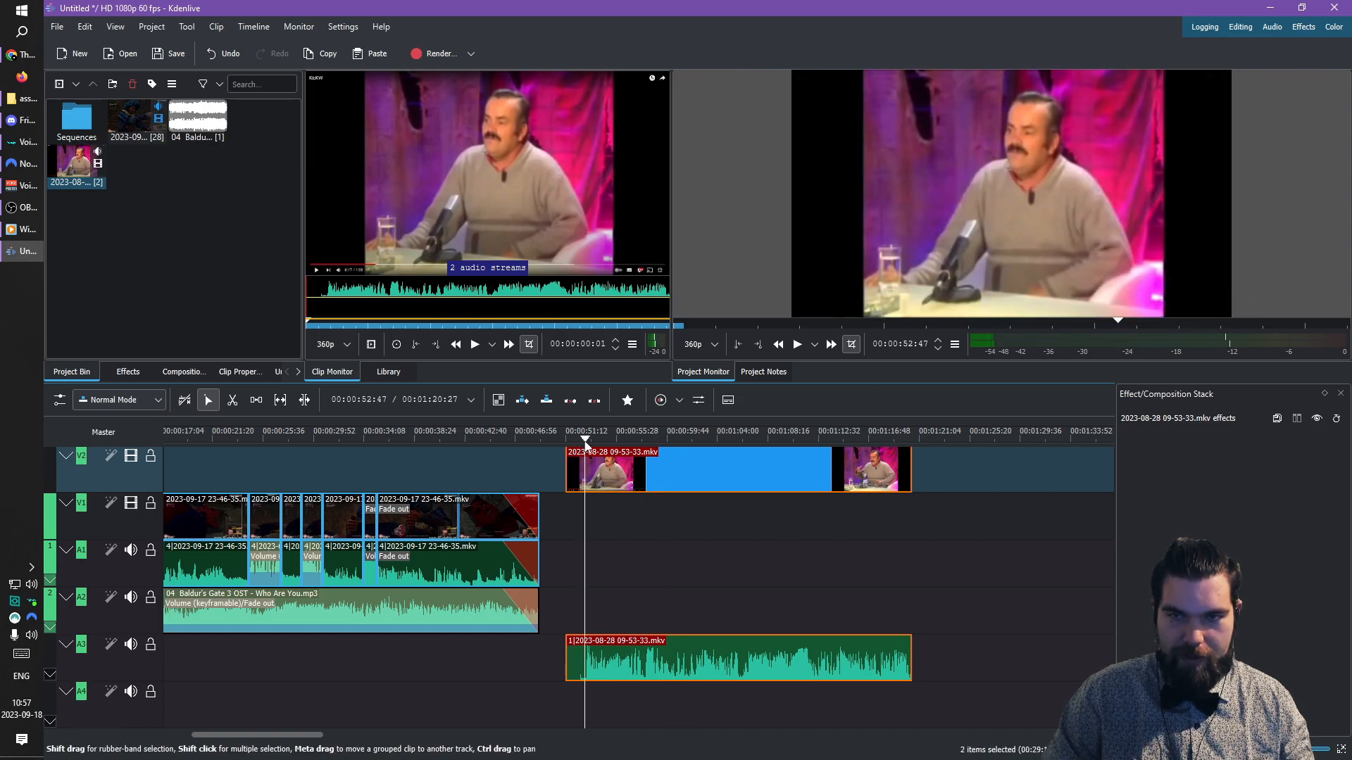
left_click_drag(564, 475, 578, 470)
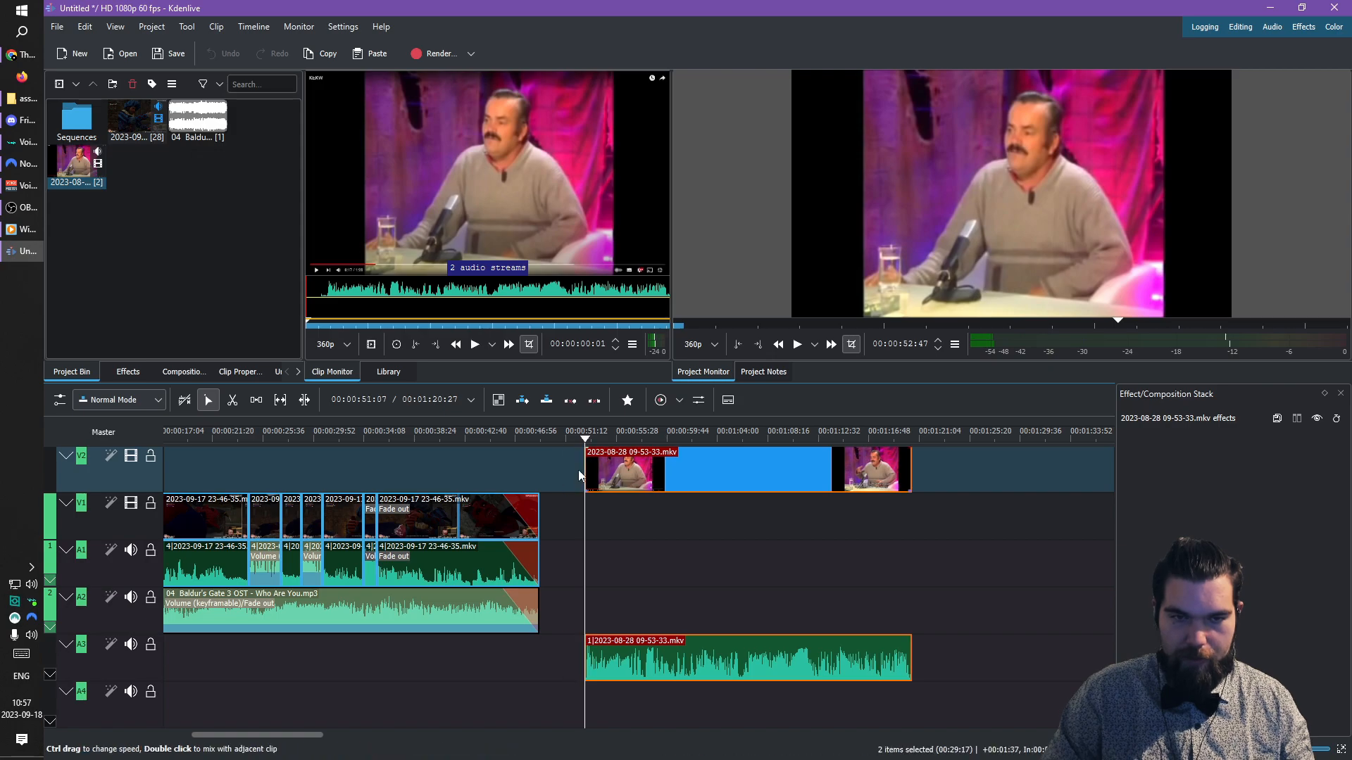
scroll(512, 518, "down", 2)
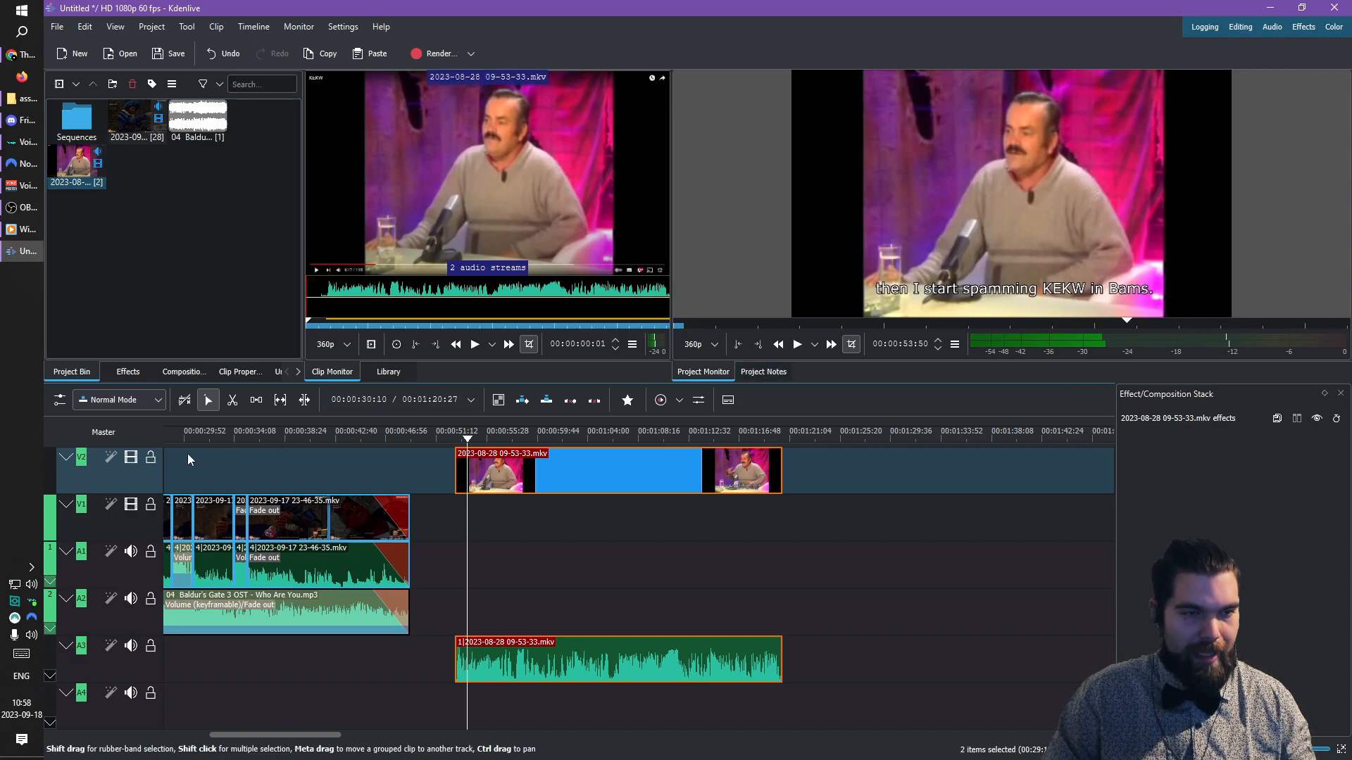
left_click(128, 371)
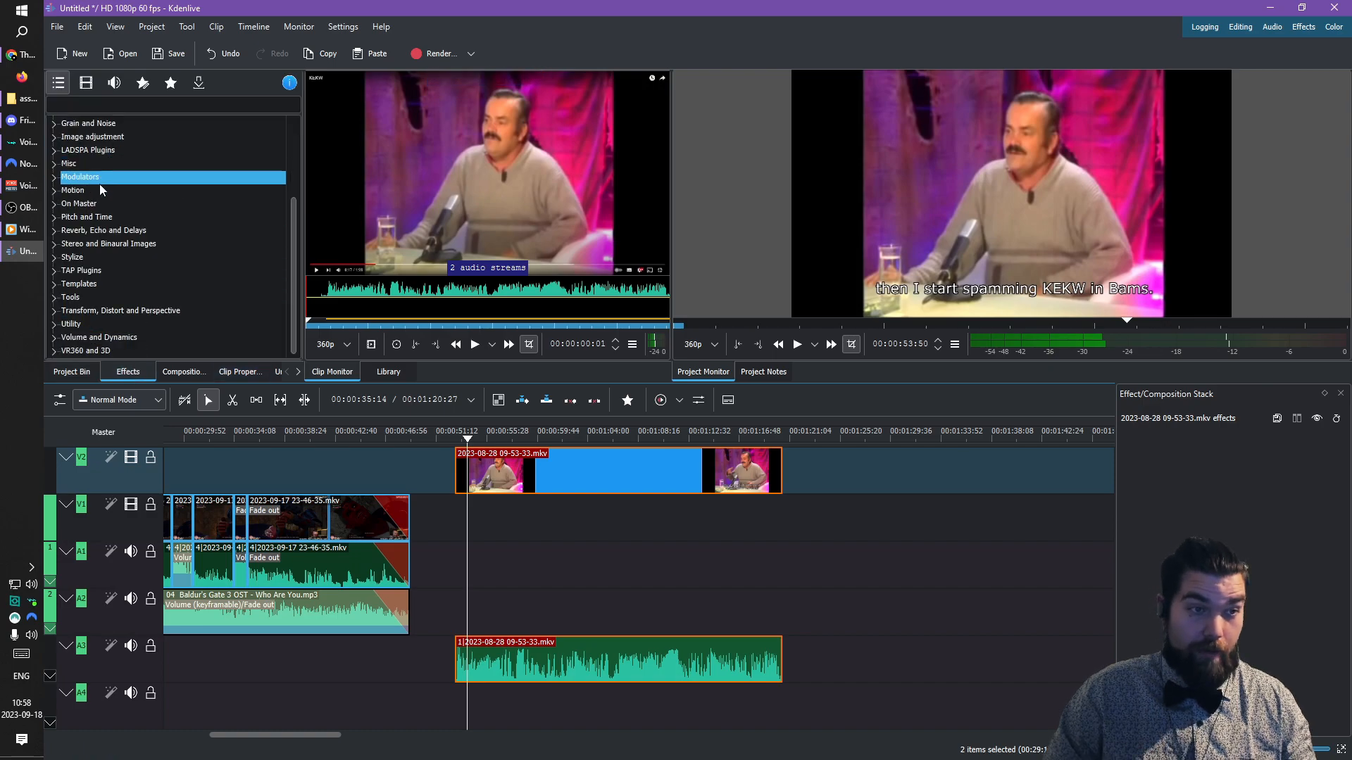
scroll(99, 186, "up", 3)
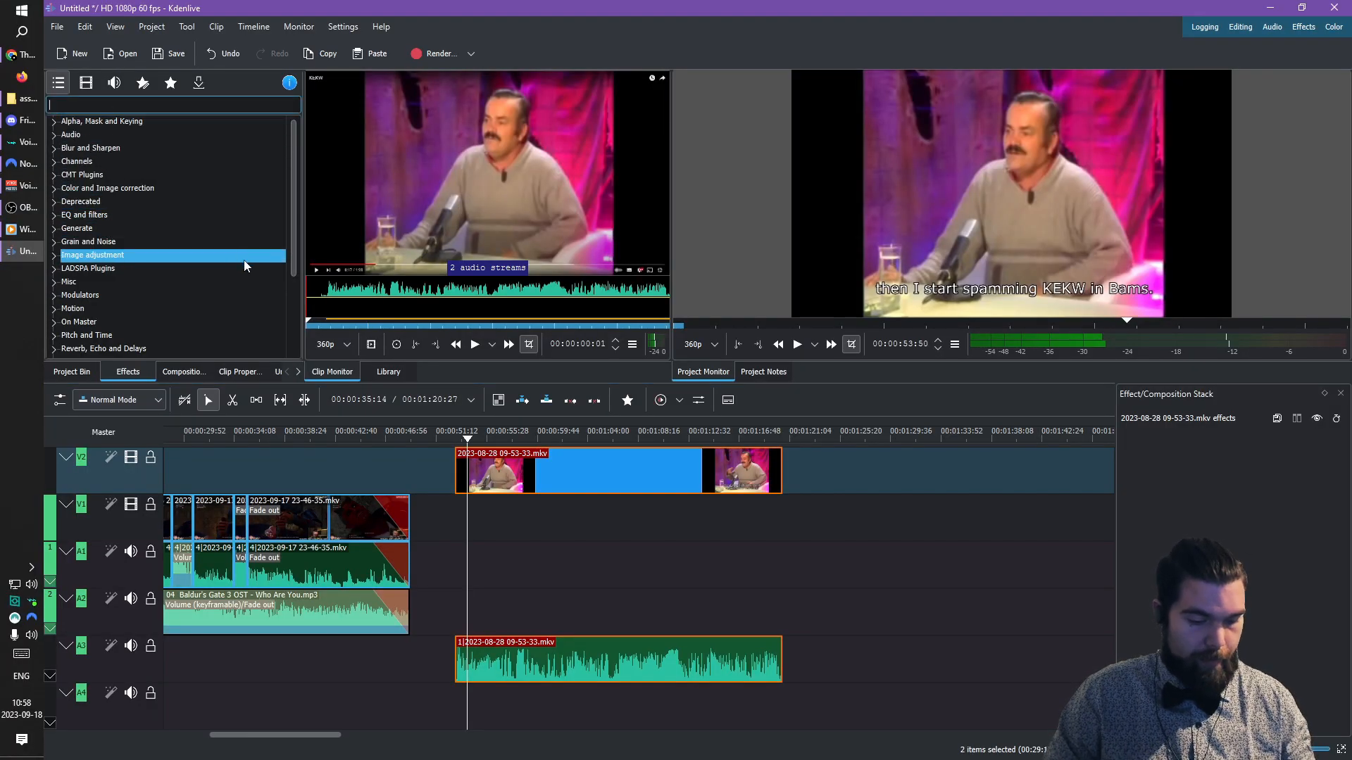
type("edge")
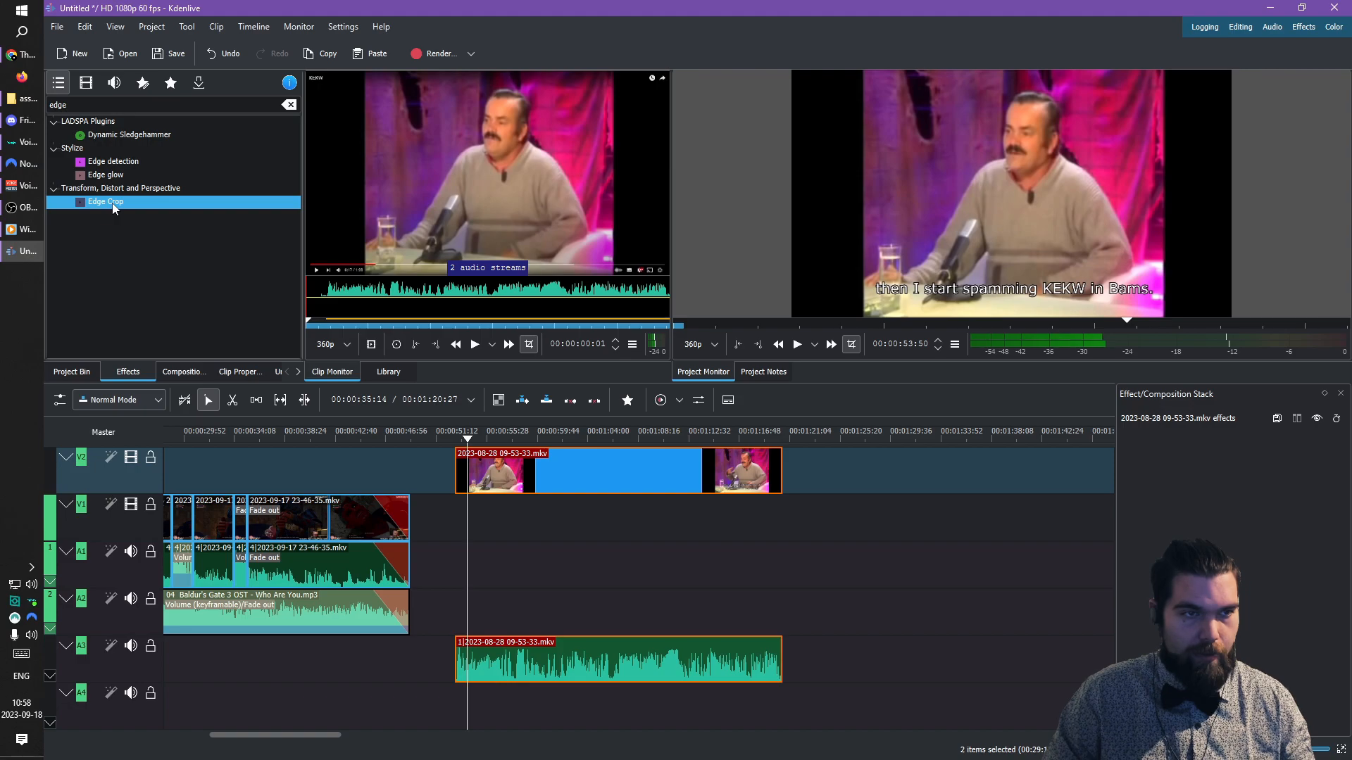
left_click_drag(112, 204, 632, 476)
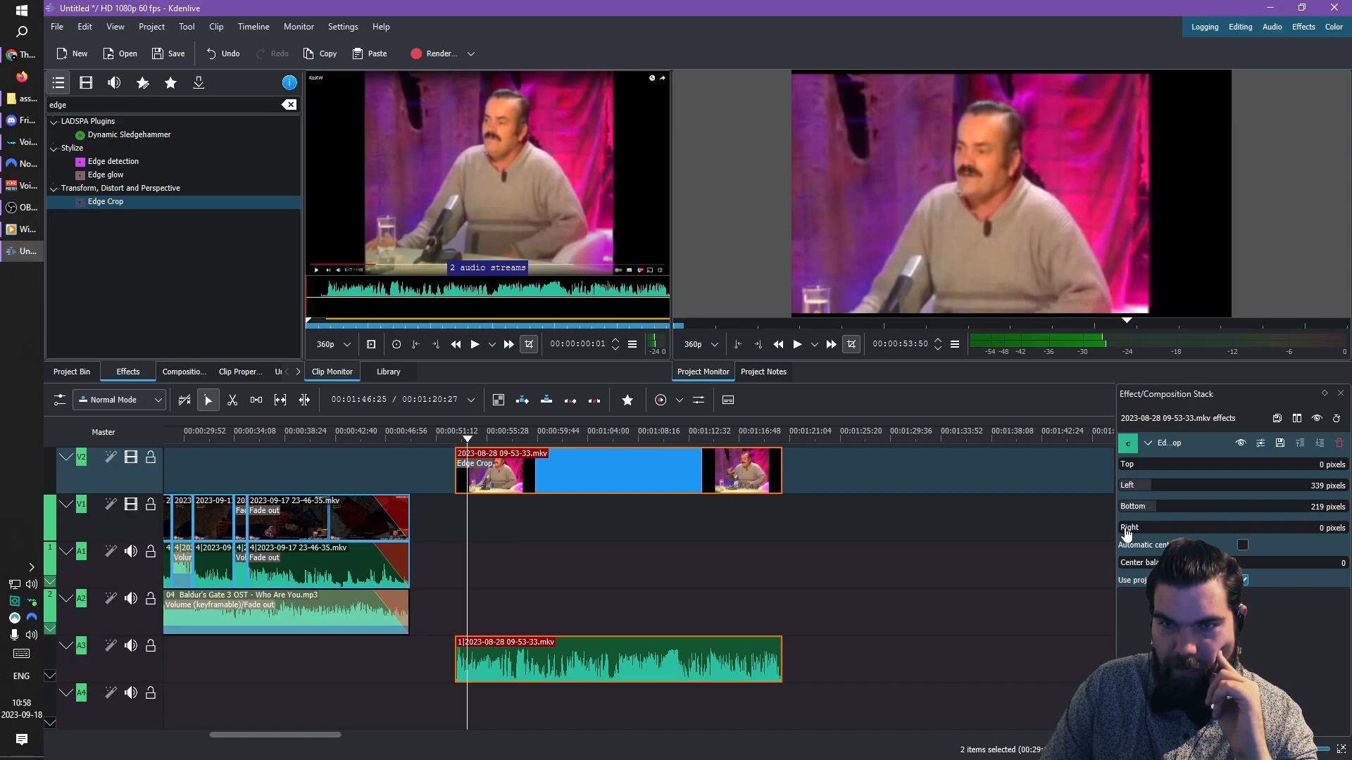
- Set the Edge Crop to 85 pixels top, 686 pixels left, 357 pixels bottom and 498 pixels right
left_click_drag(1124, 529, 1147, 529)
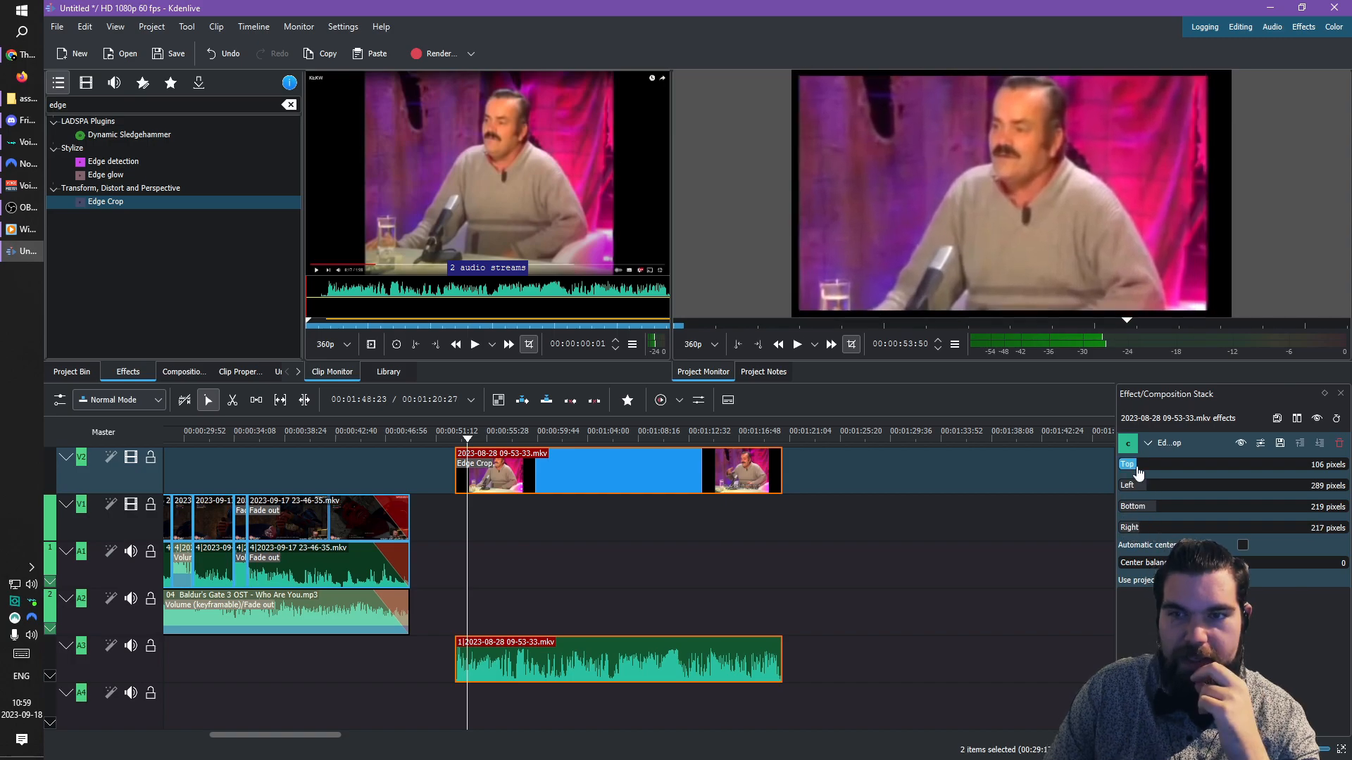
left_click_drag(1135, 467, 1169, 534)
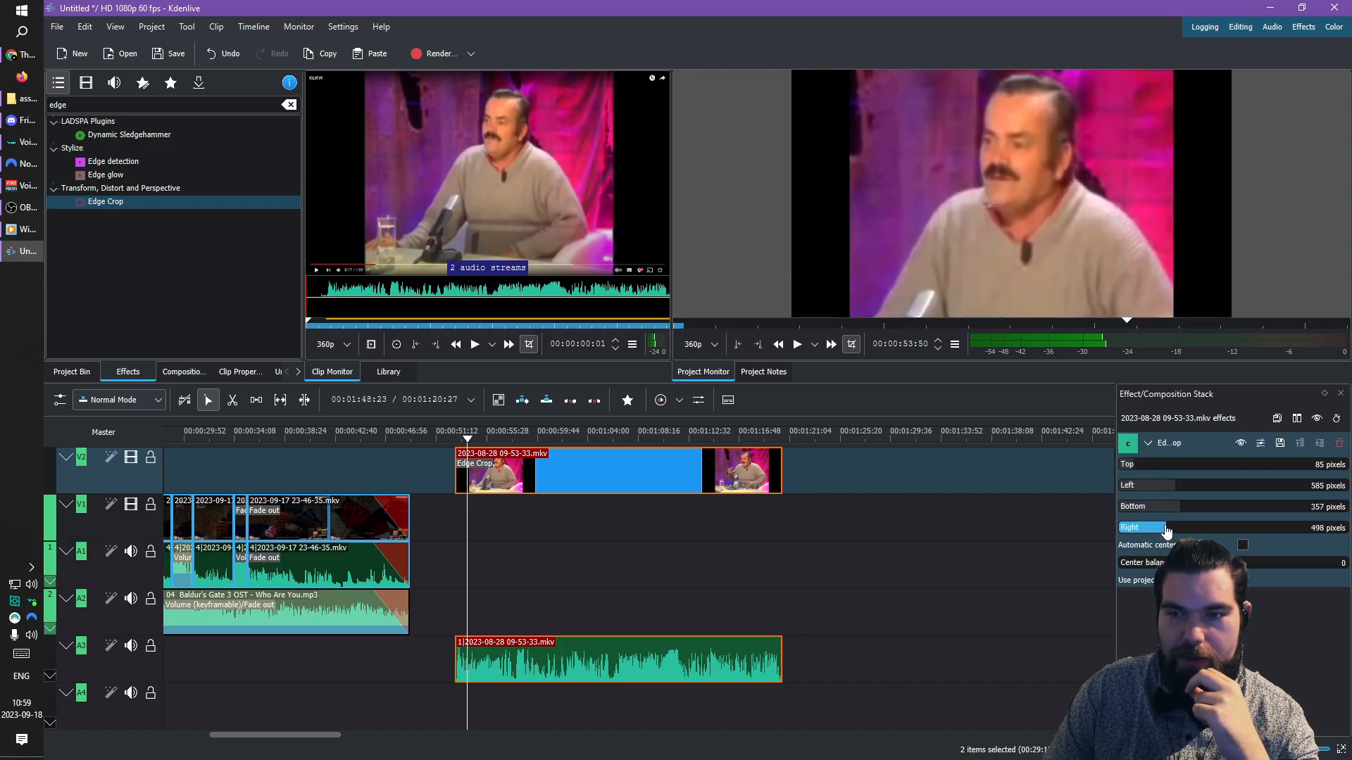
left_click_drag(1174, 487, 1187, 498)
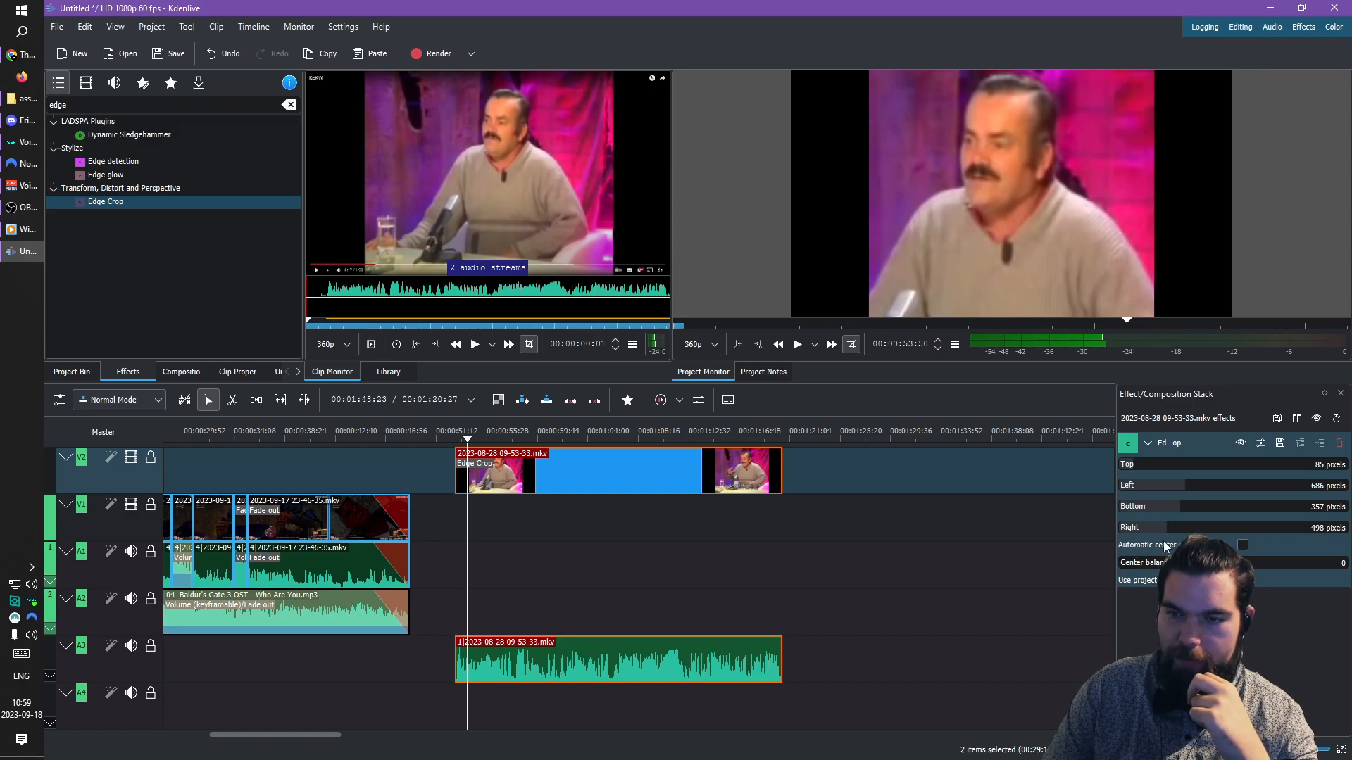
- Add a Transform effect above Edge Crop on the V2 clip and scale the picture down to a height of about 643
left_click(580, 471)
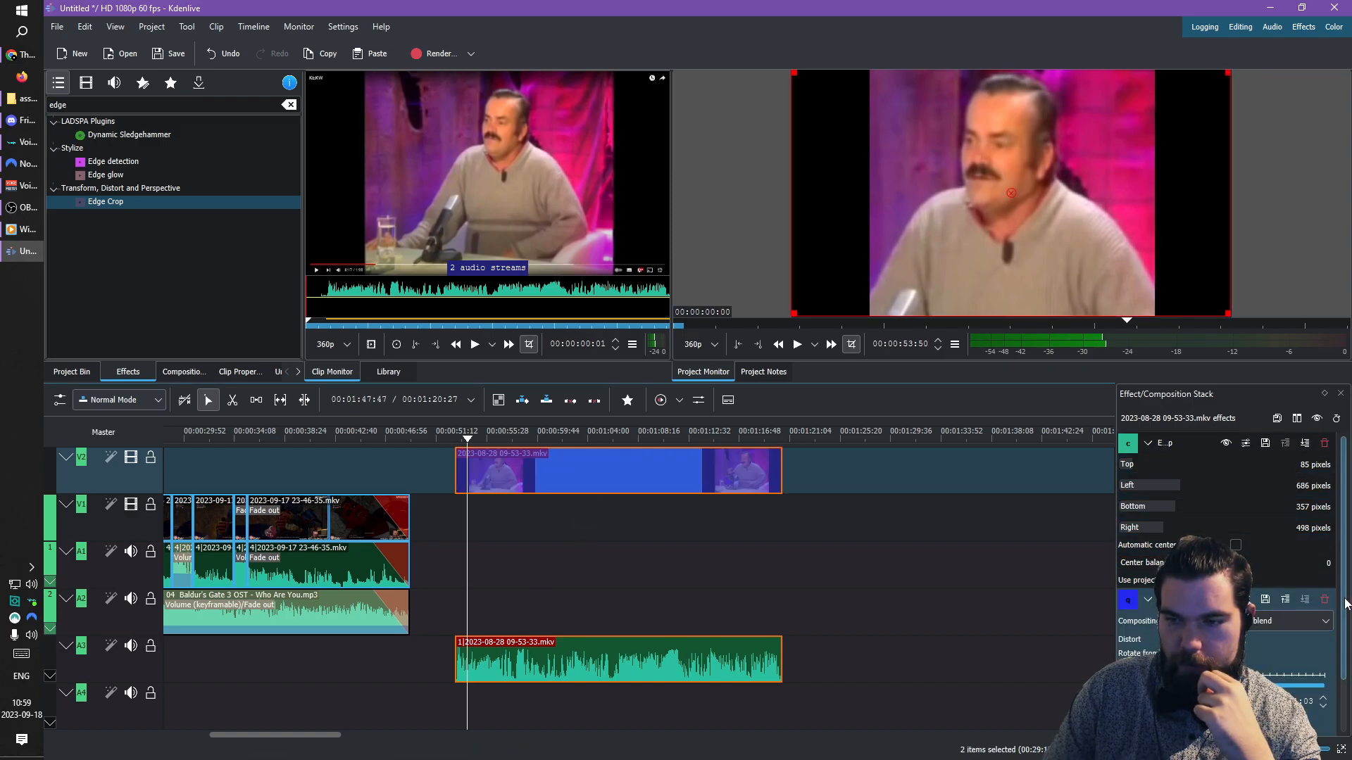
scroll(1345, 606, "down", 1)
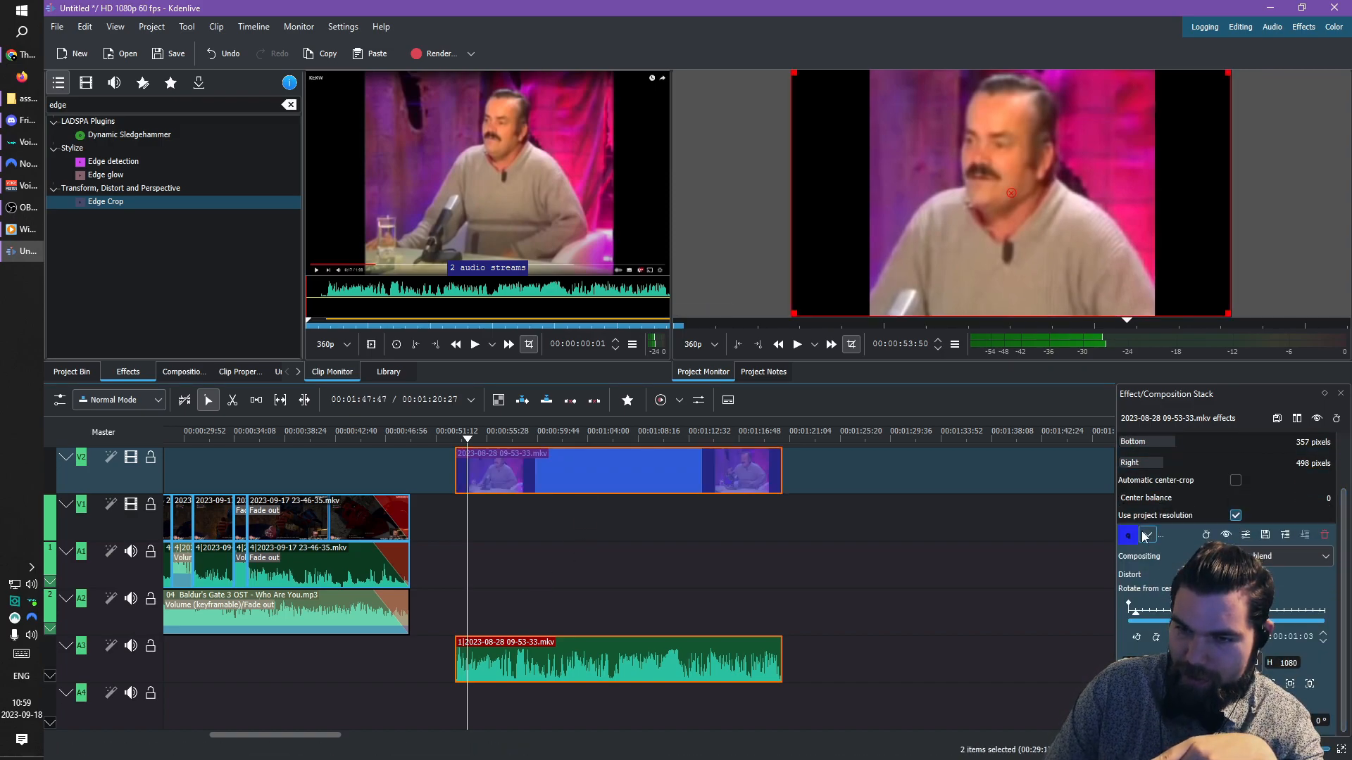
scroll(1172, 455, "down", 1)
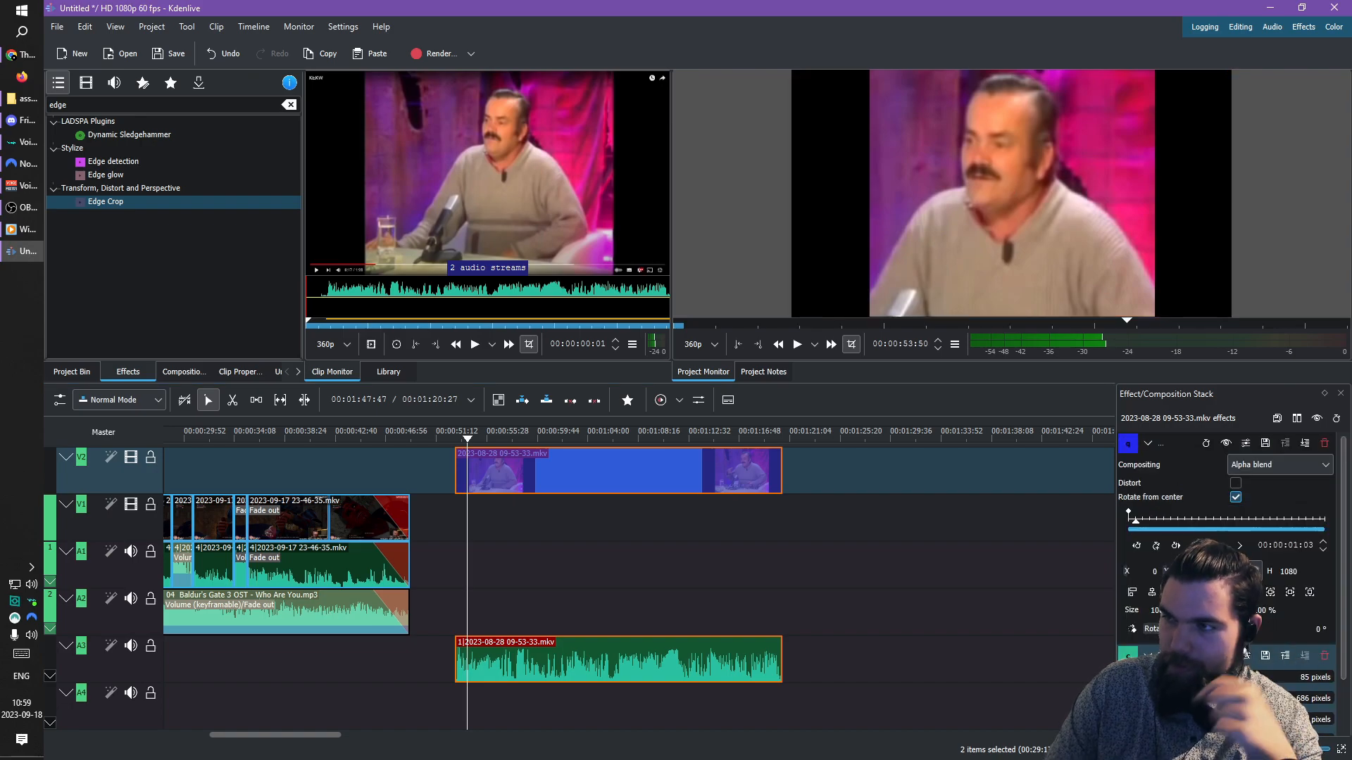
left_click_drag(1133, 611, 1125, 612)
- Move the grouped meme clip over the gameplay so that it starts at about 00:00:16:27
scroll(719, 451, "left", 5)
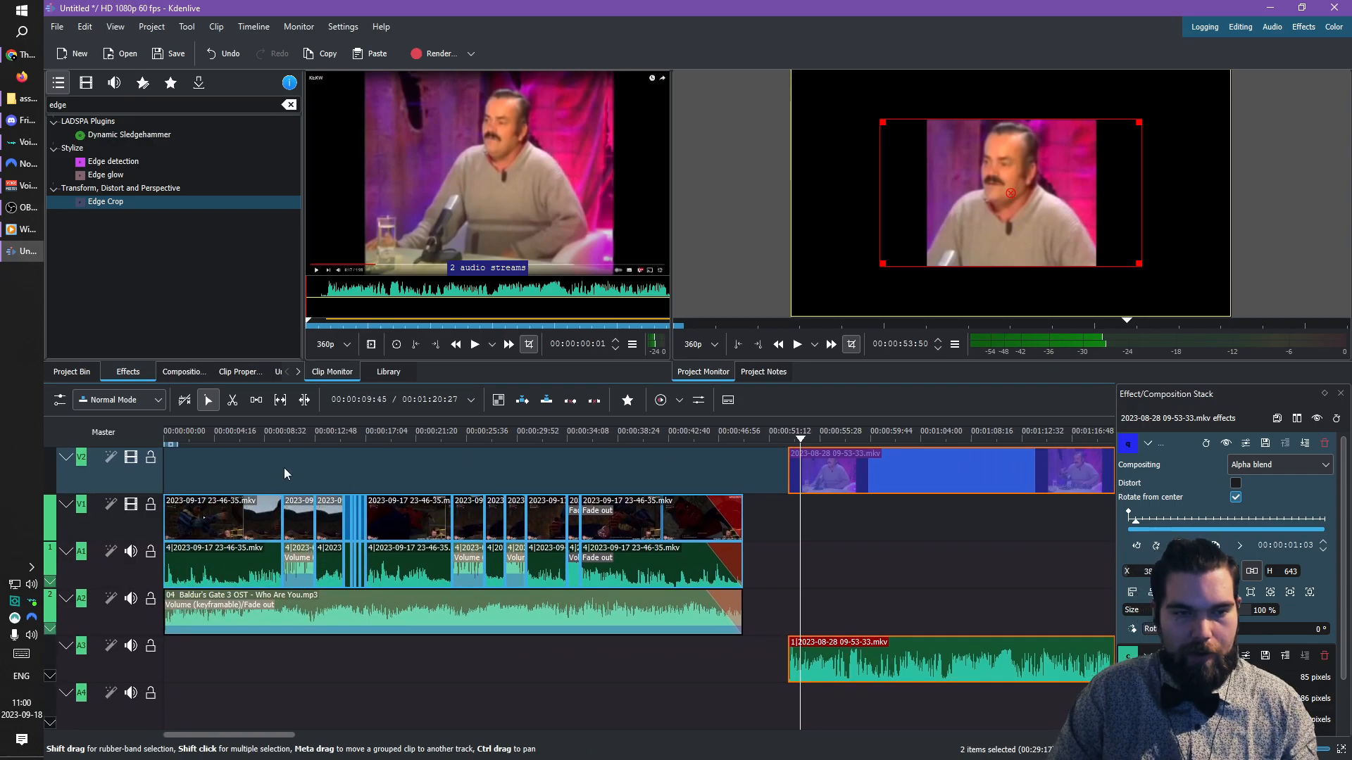
left_click(309, 475)
left_click_drag(811, 472, 403, 493)
key("space")
scroll(366, 493, "up", 2)
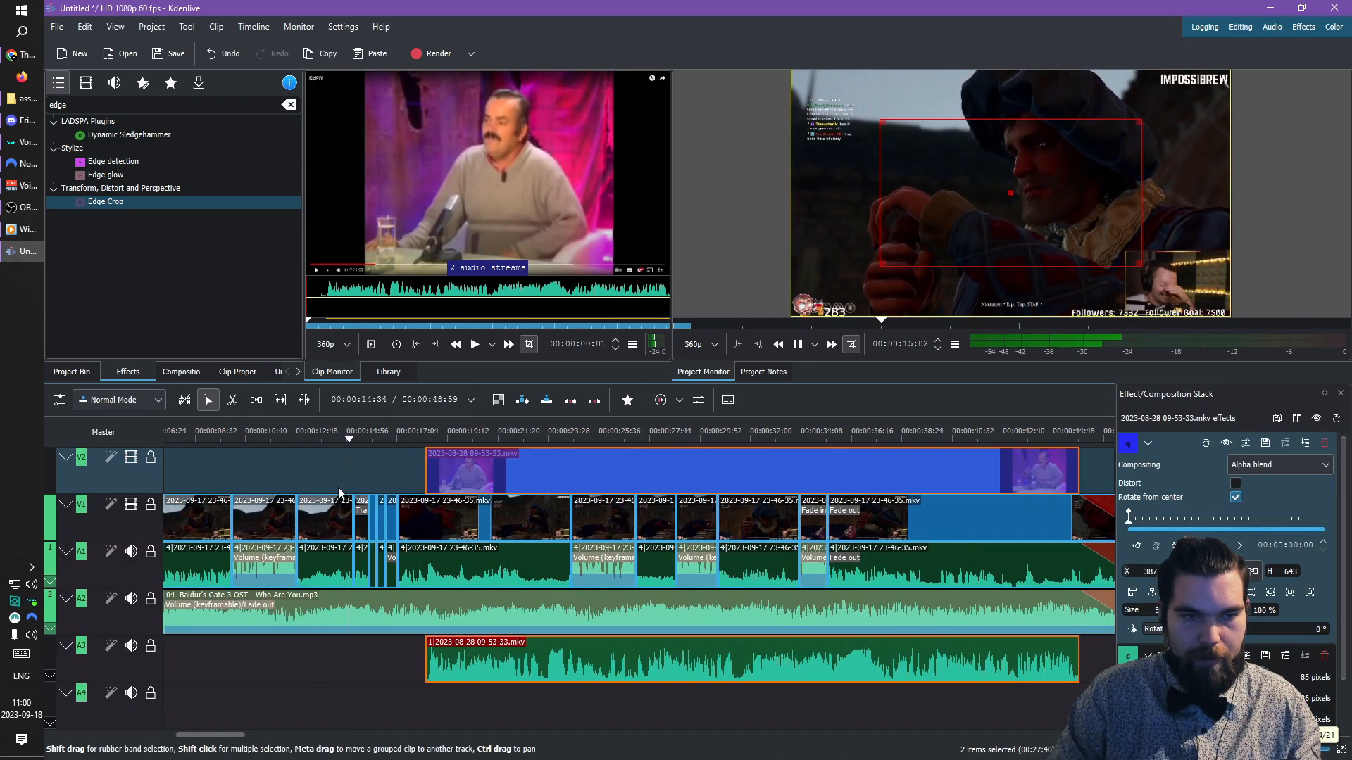
key("space")
scroll(661, 474, "up", 3)
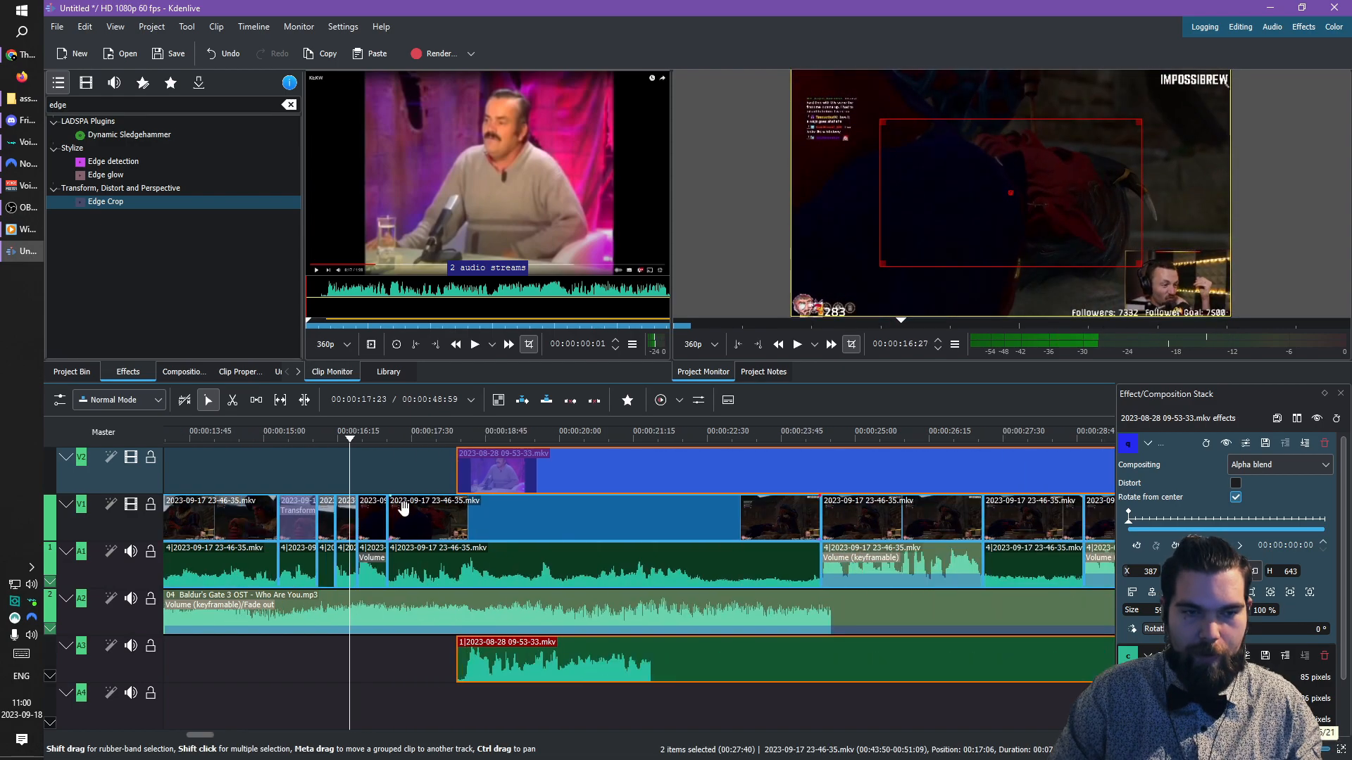
left_click_drag(660, 474, 558, 496)
- Position the meme picture in the frame's upper-left corner at X -290 and start the clip, trimmed by about two seconds, at 00:00:16:29
left_click_drag(1012, 192, 855, 149)
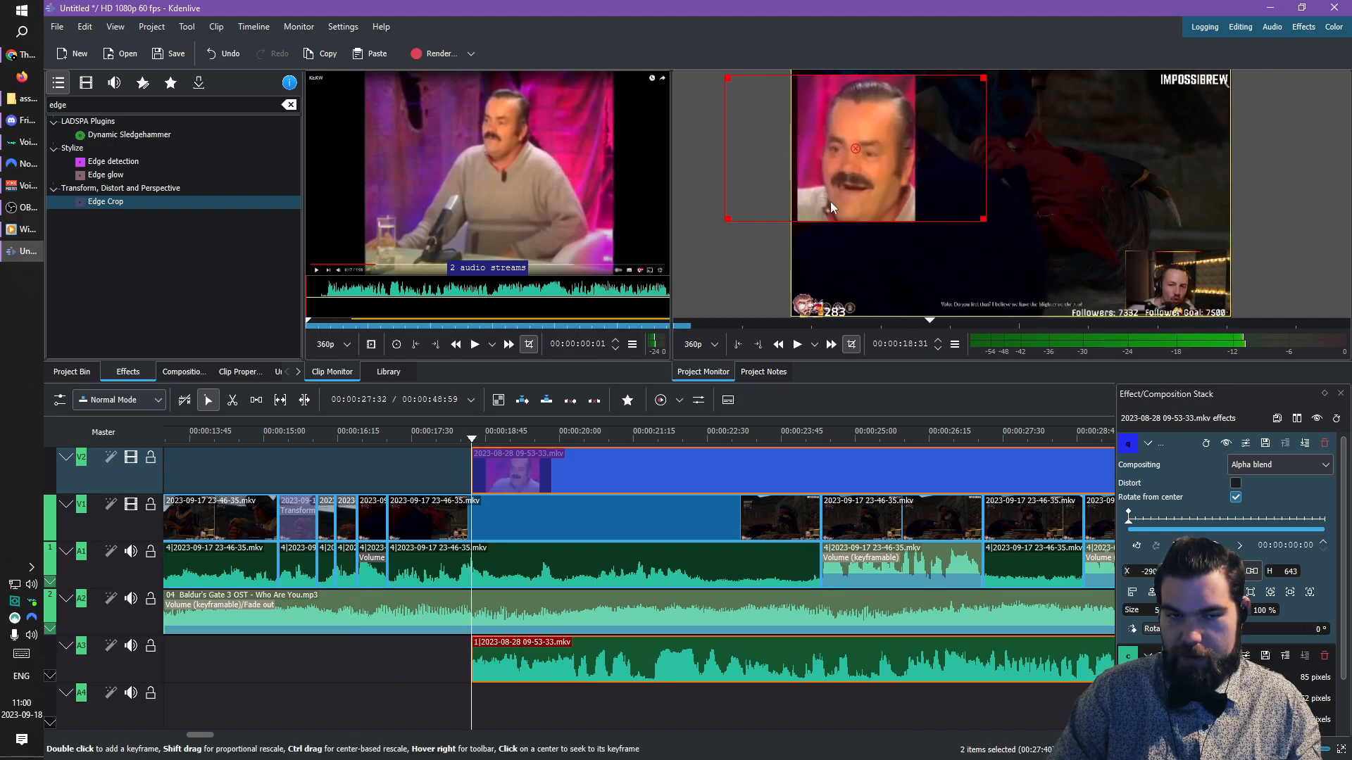
left_click(441, 471)
left_click_drag(732, 479, 613, 488)
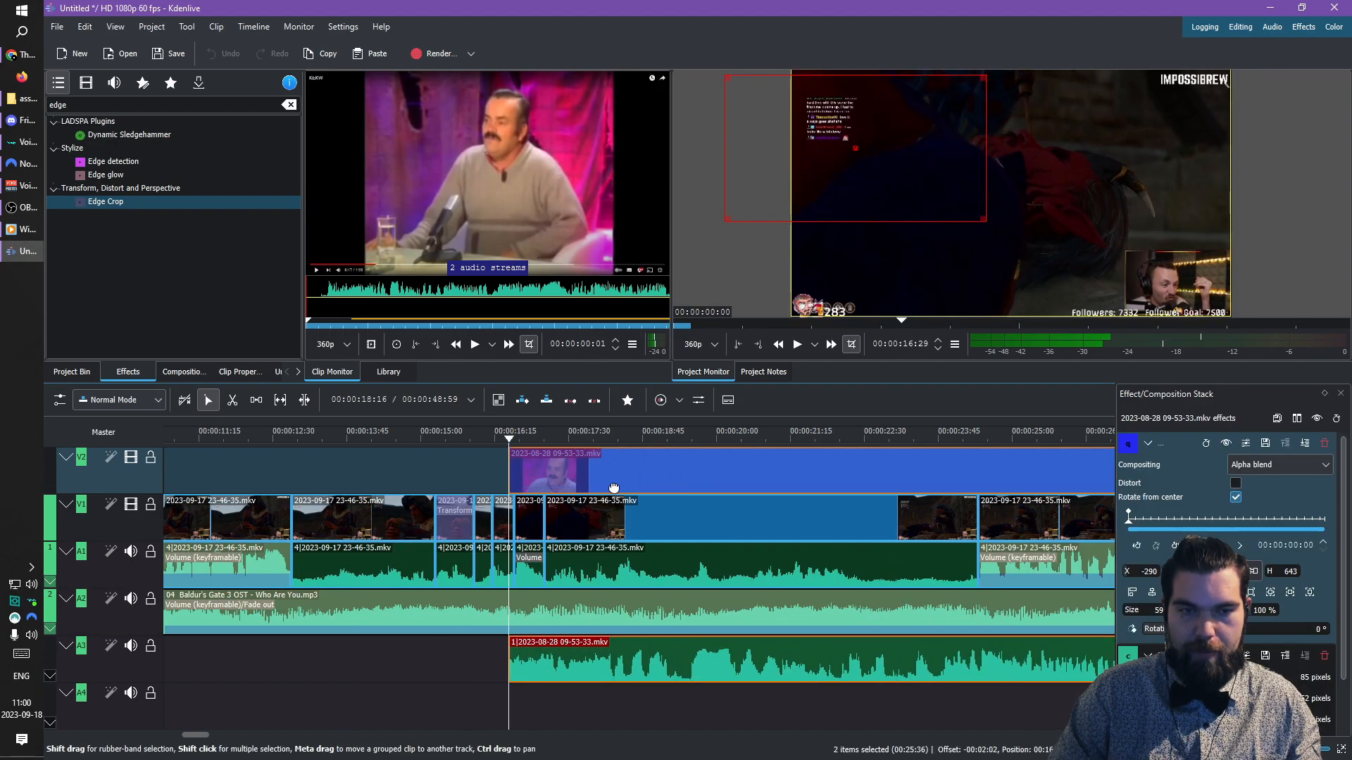
- Preview the overlaid meme and trim the end of the grouped clip to 00:00:19:16
key("space")
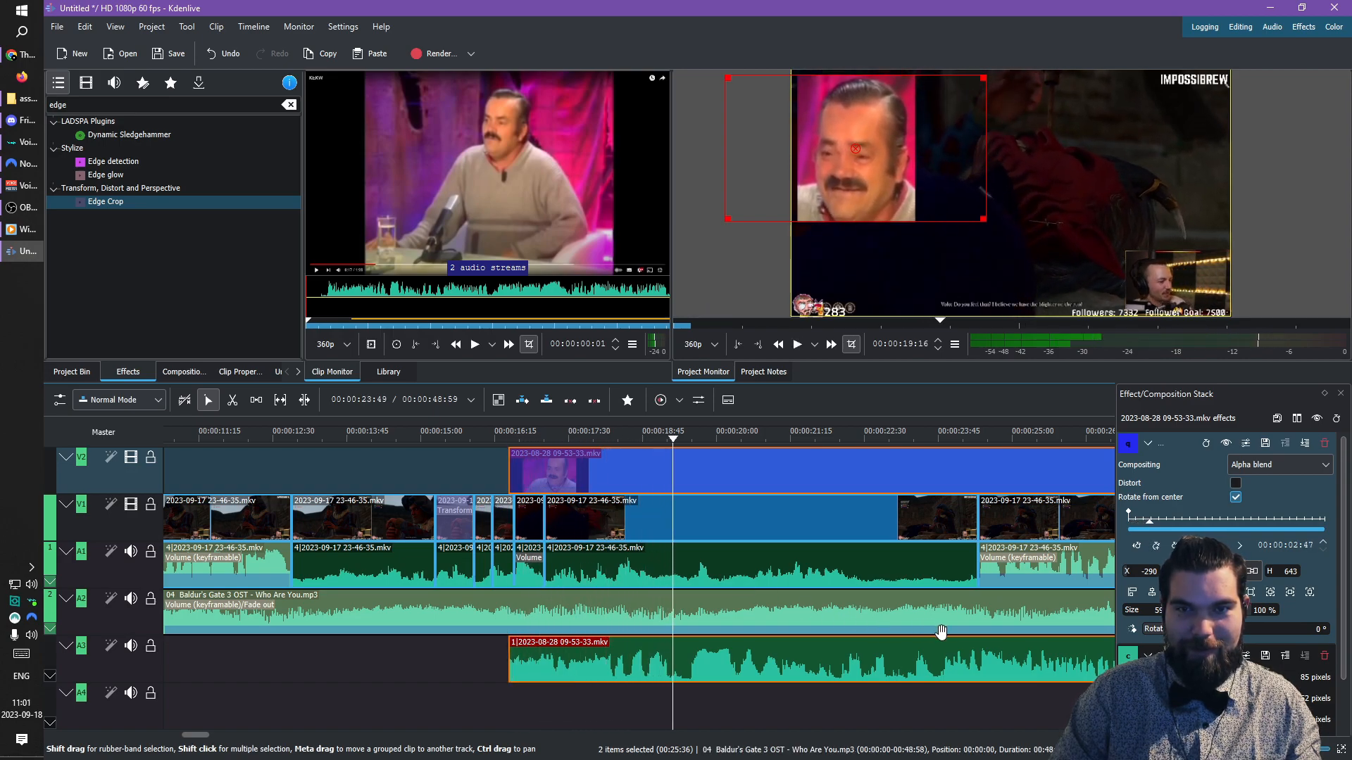
scroll(941, 633, "down", 3)
left_click_drag(908, 466, 510, 491)
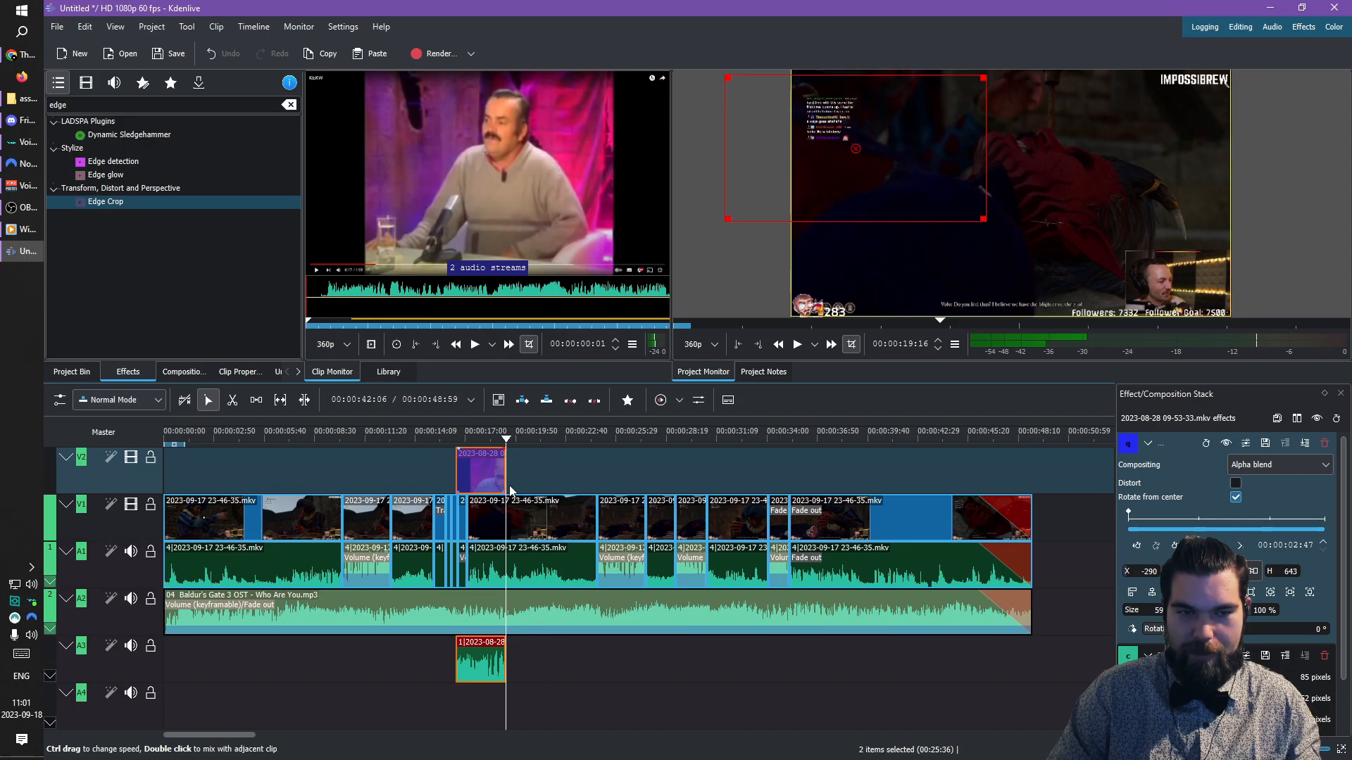
- Play back the edited timeline from several seconds before the meme overlay to review it
left_click(314, 467)
scroll(437, 469, "right", 2)
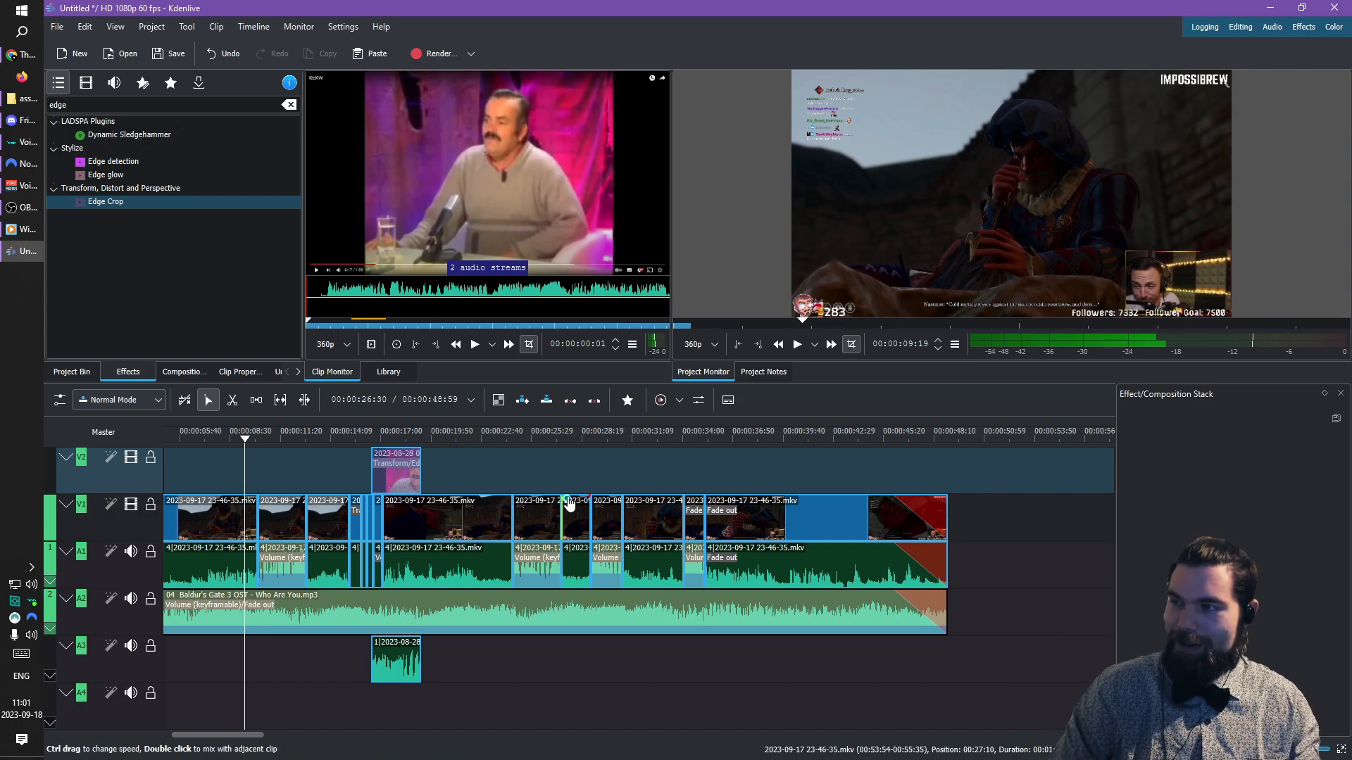
key("space")
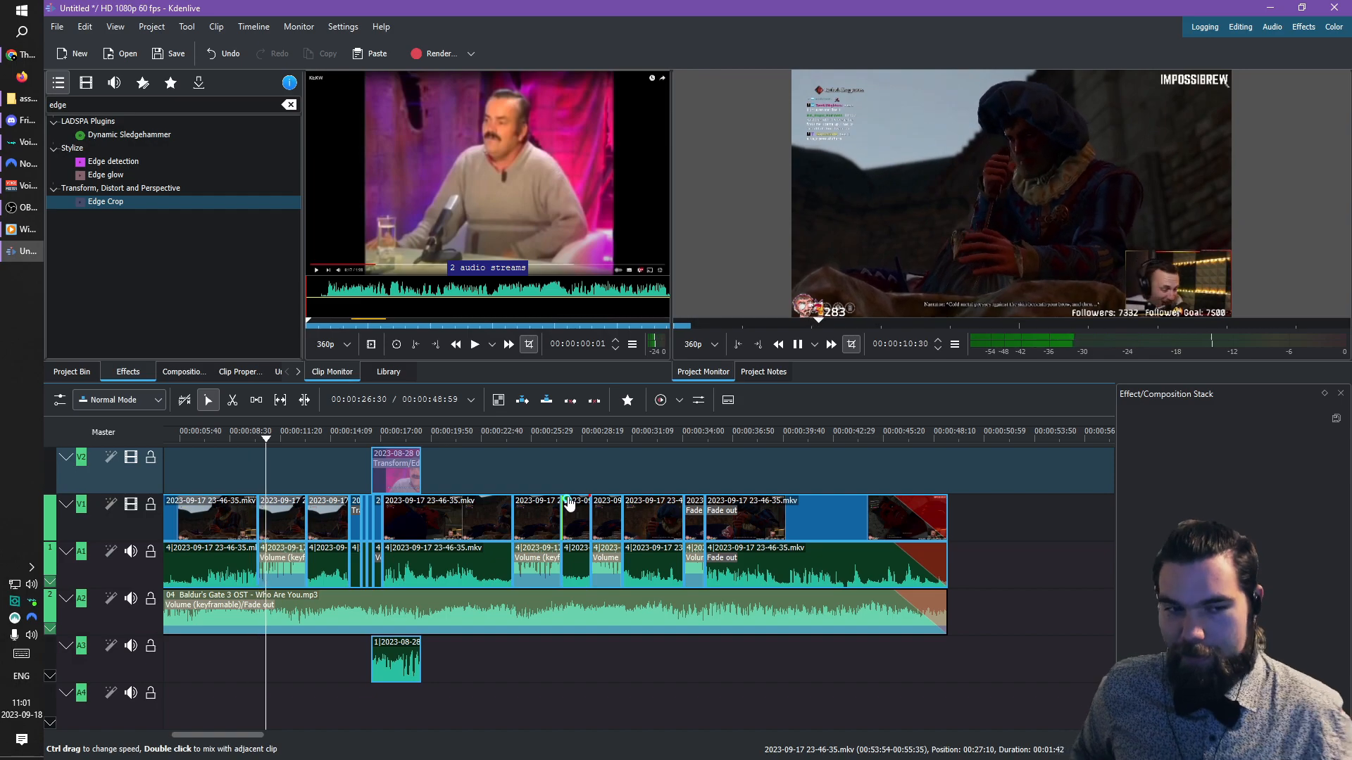